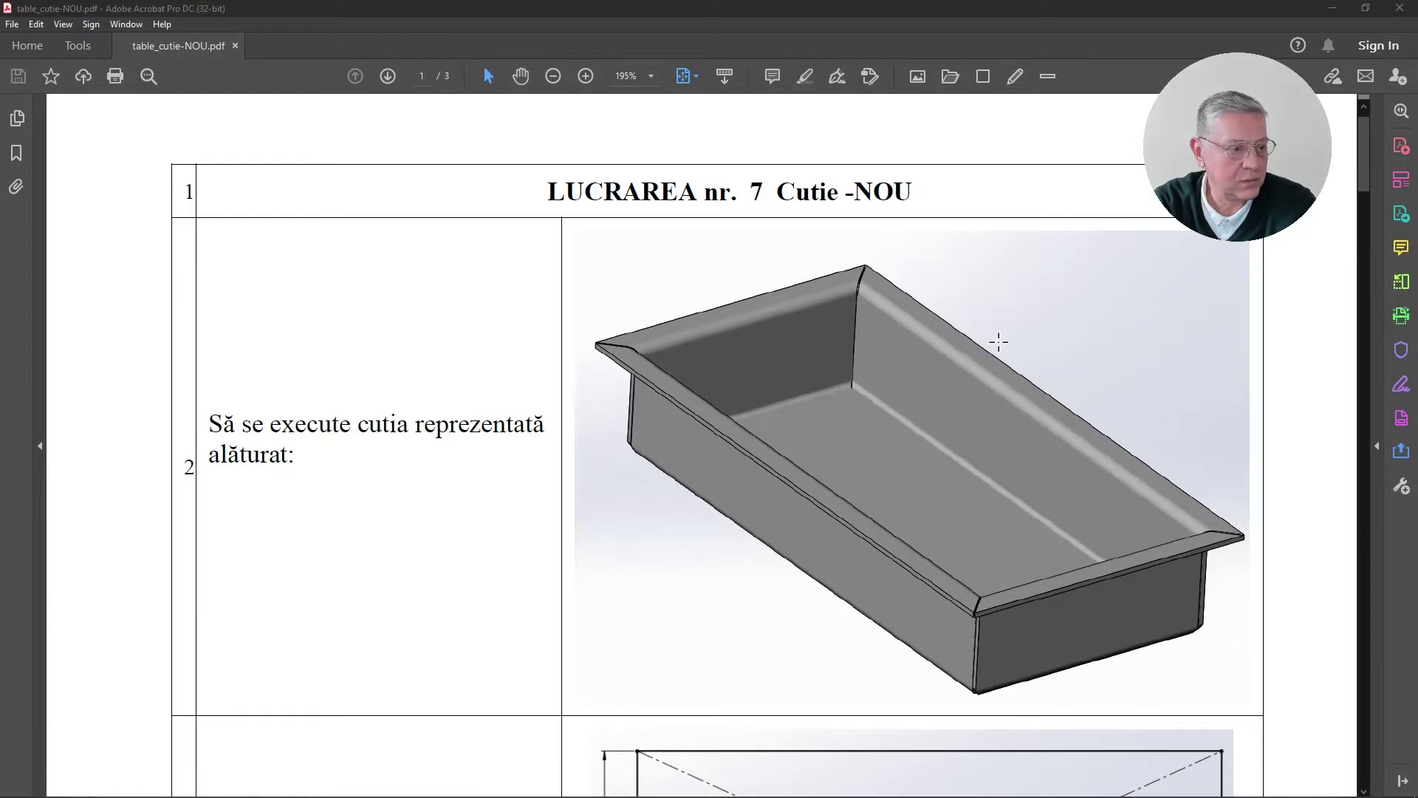
- Examine the illustration of the finished sheet metal box in the table_cutie-NOU.pdf worksheet
scroll(998, 341, down, 1)
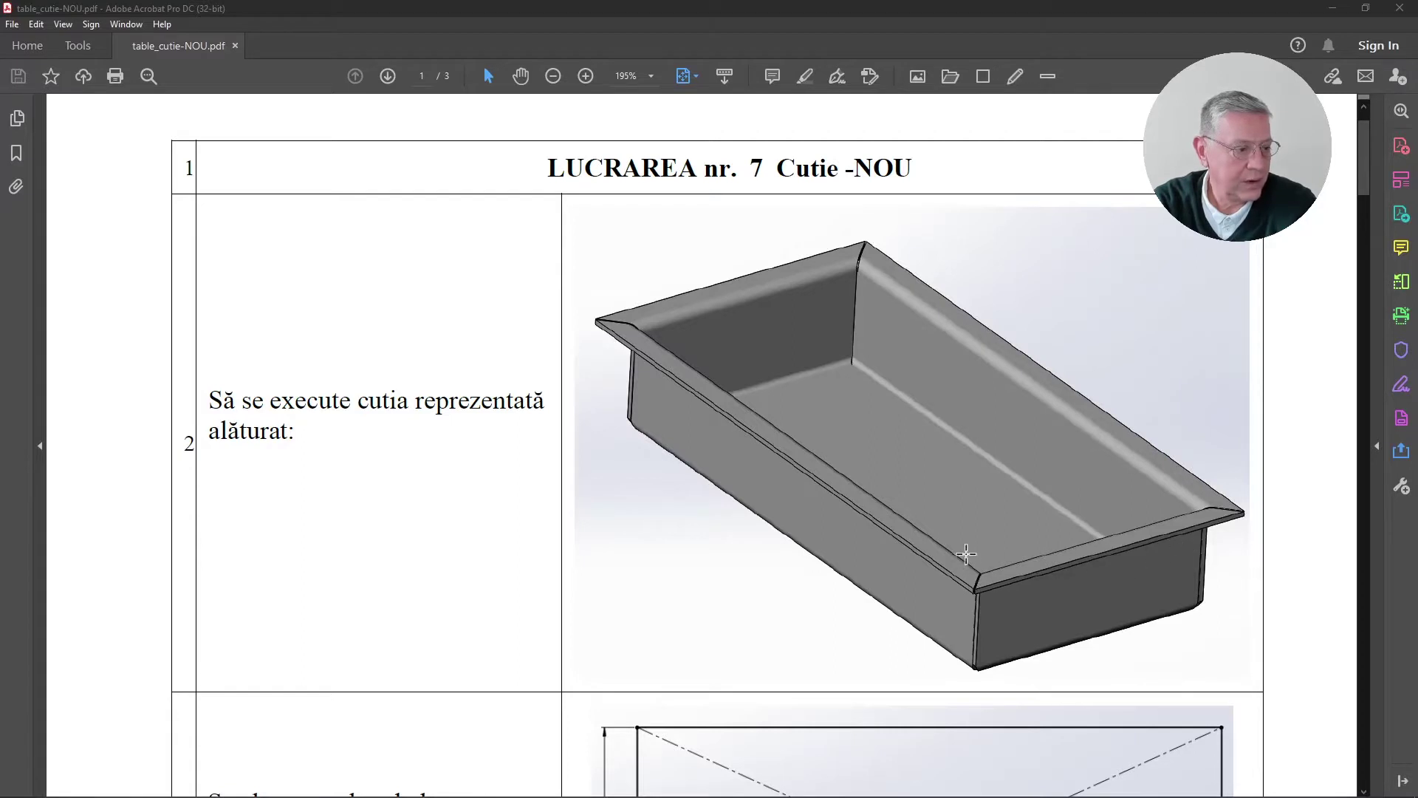
scroll(960, 541, down, 3)
scroll(960, 541, down, 2)
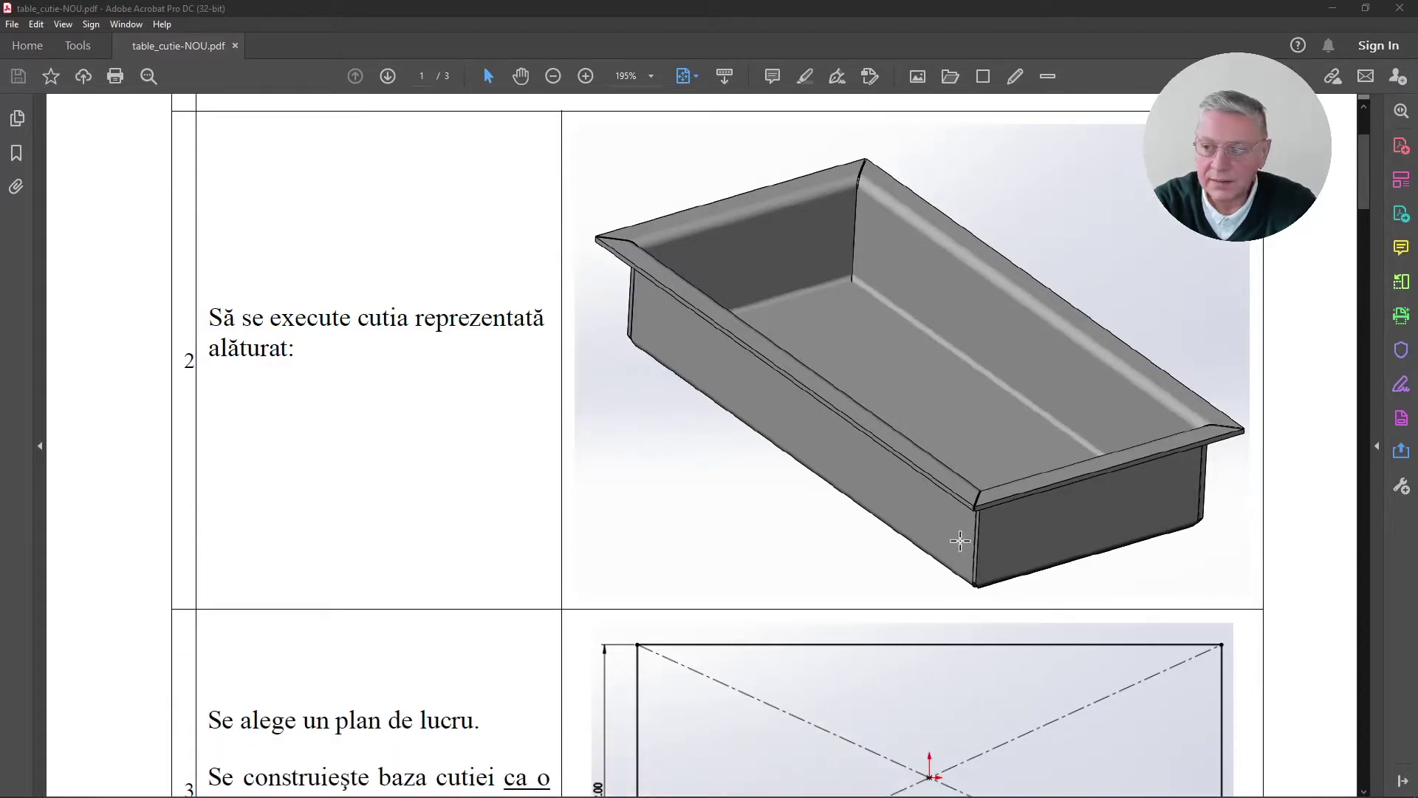
scroll(960, 541, up, 1)
scroll(959, 538, up, 4)
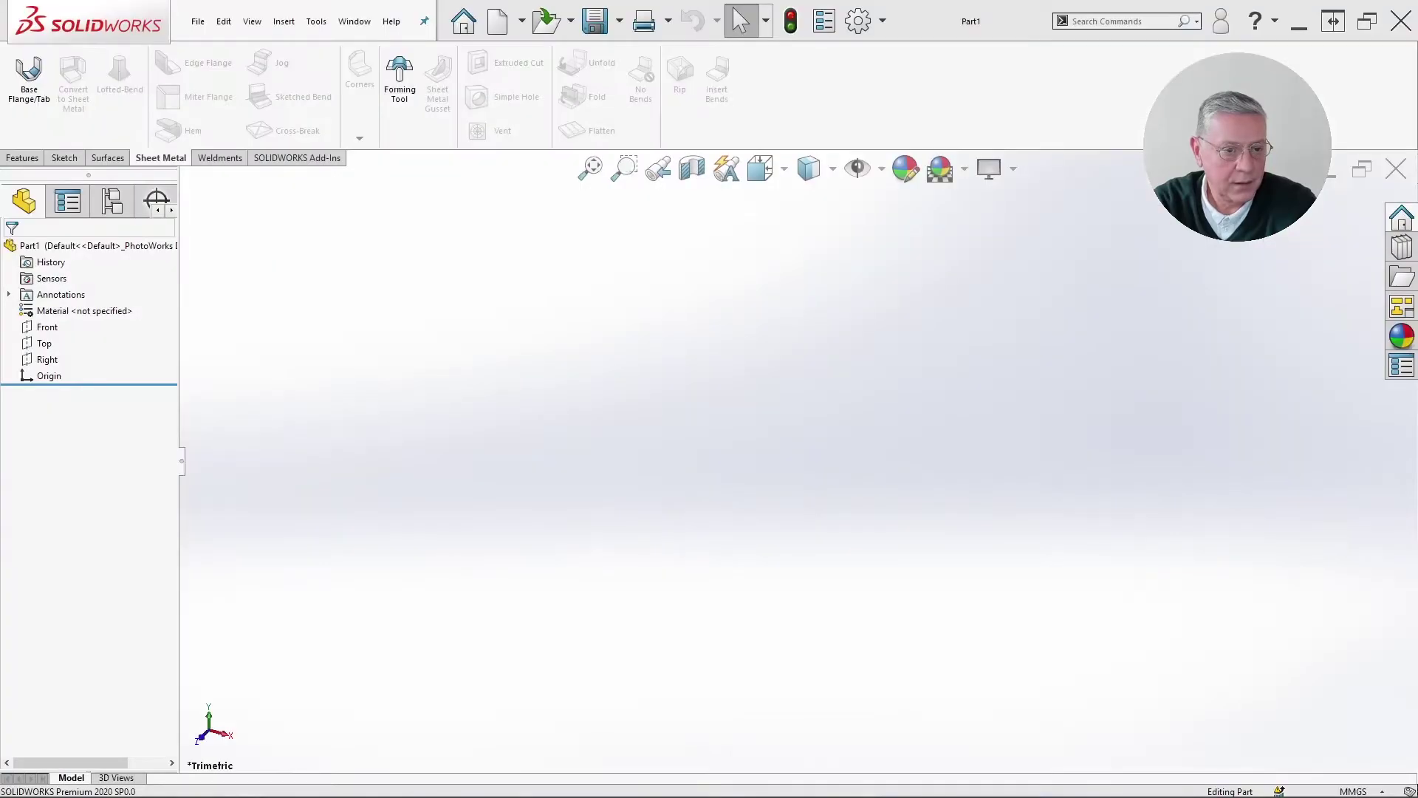
- Switch to SOLIDWORKS and create a new part document from the PIESA template
click(198, 20)
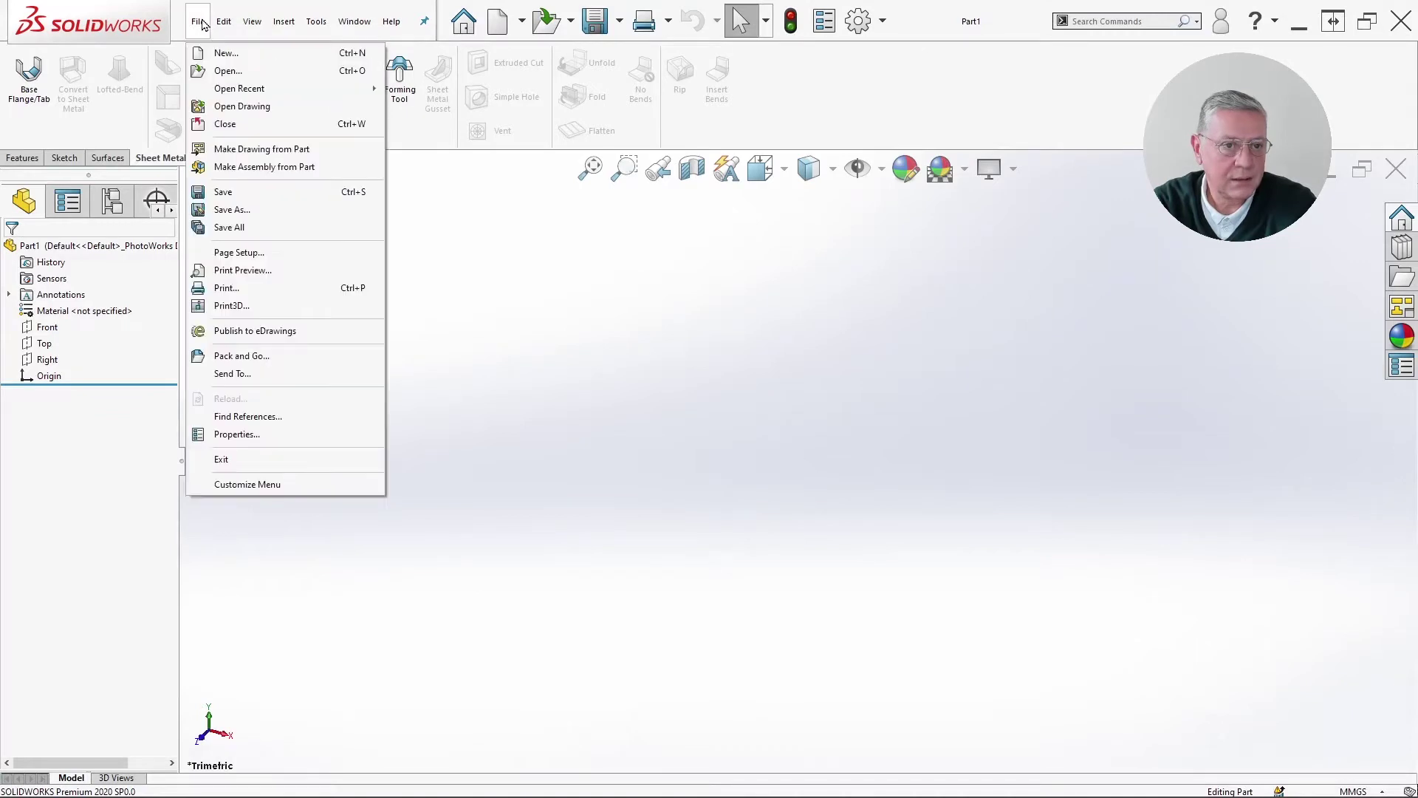
click(213, 53)
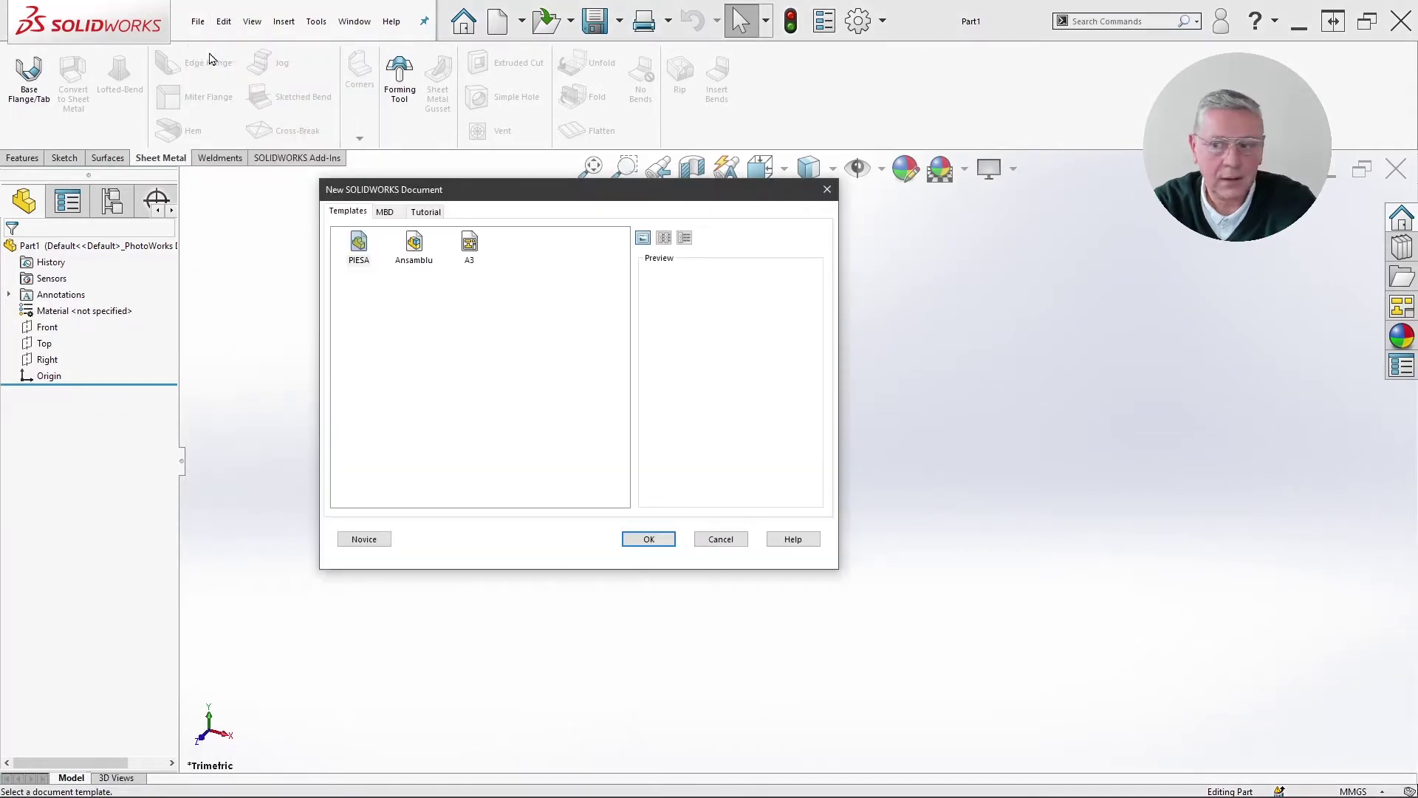
click(358, 245)
double_click(359, 245)
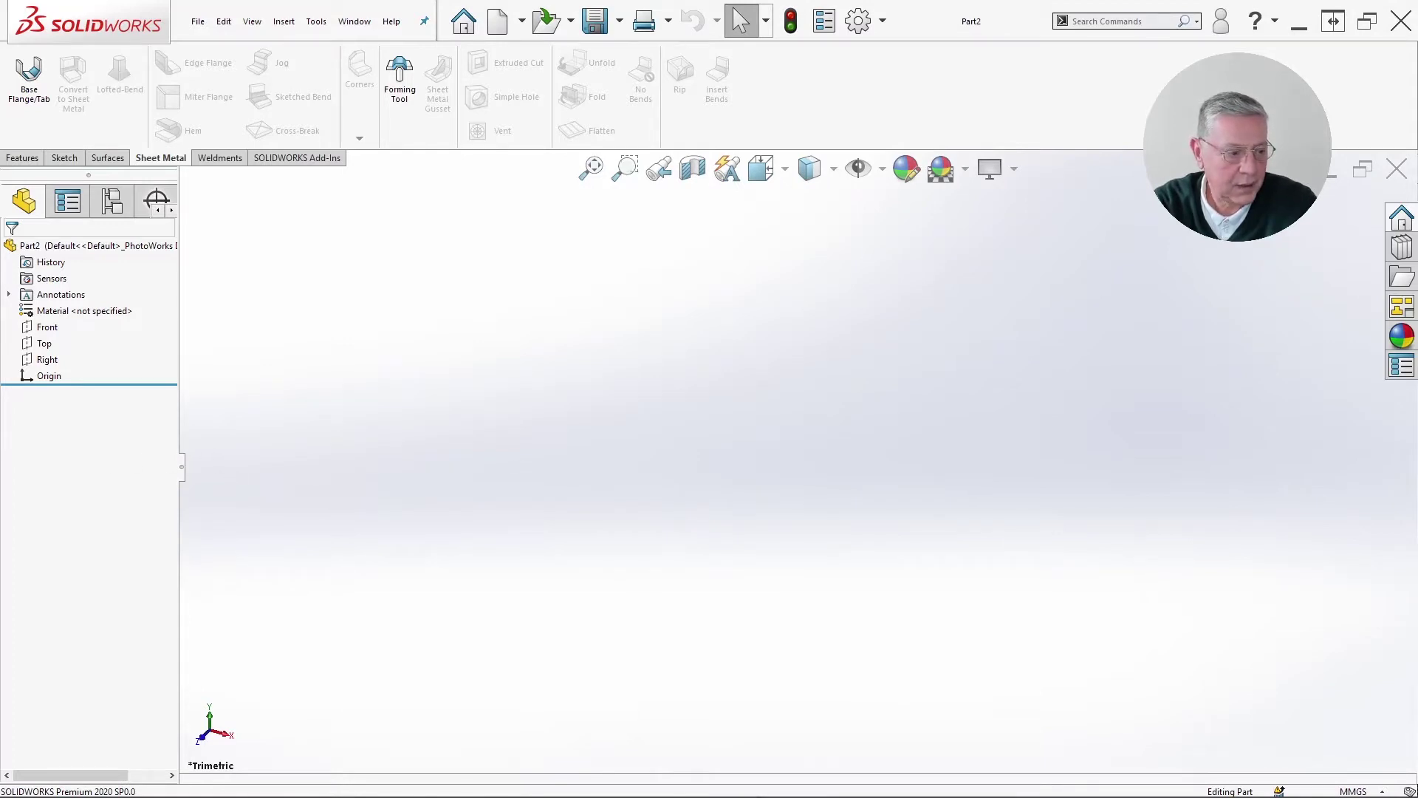
- Check the base sketch instructions in the PDF worksheet, then start a sketch on the Top plane in SOLIDWORKS
key(alt+Tab)
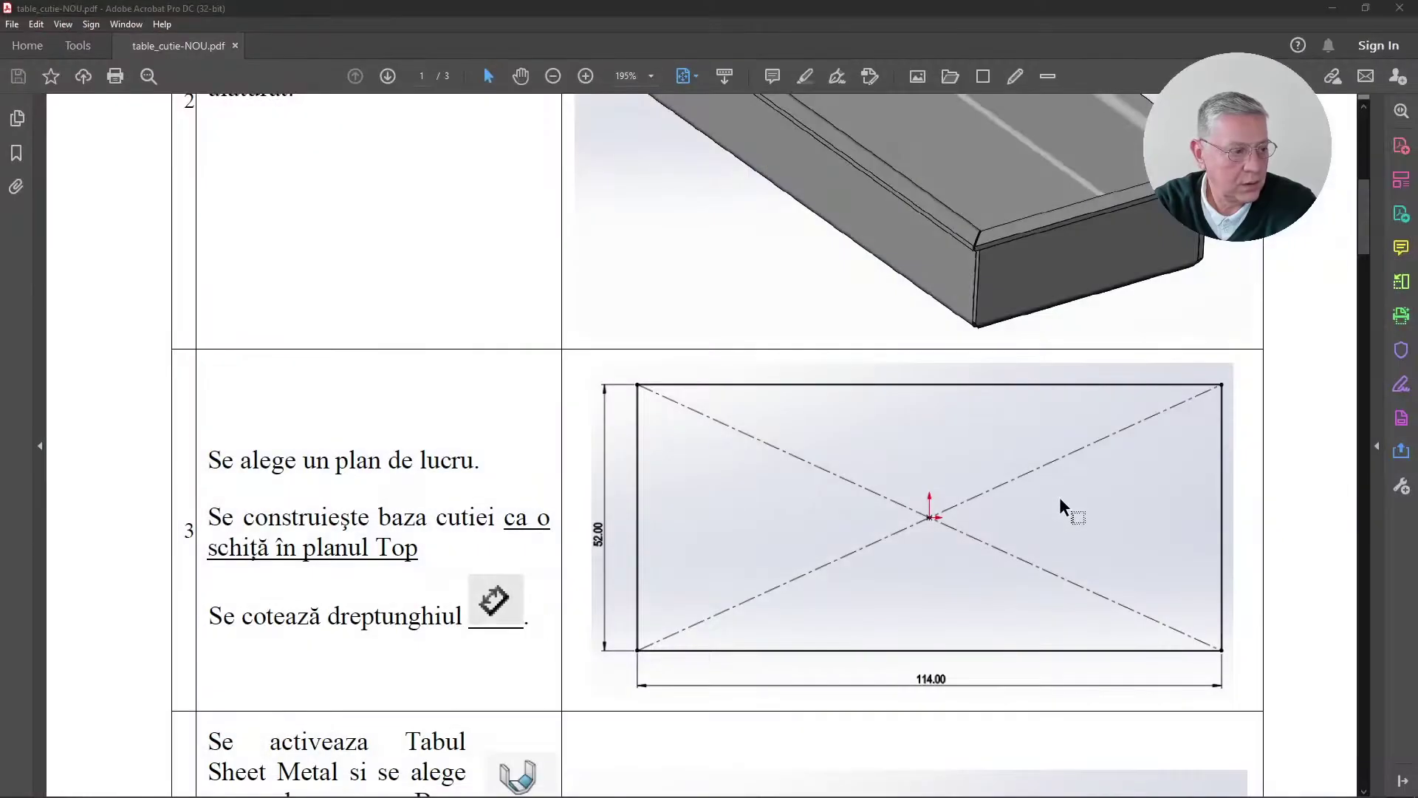
scroll(1062, 502, down, 2)
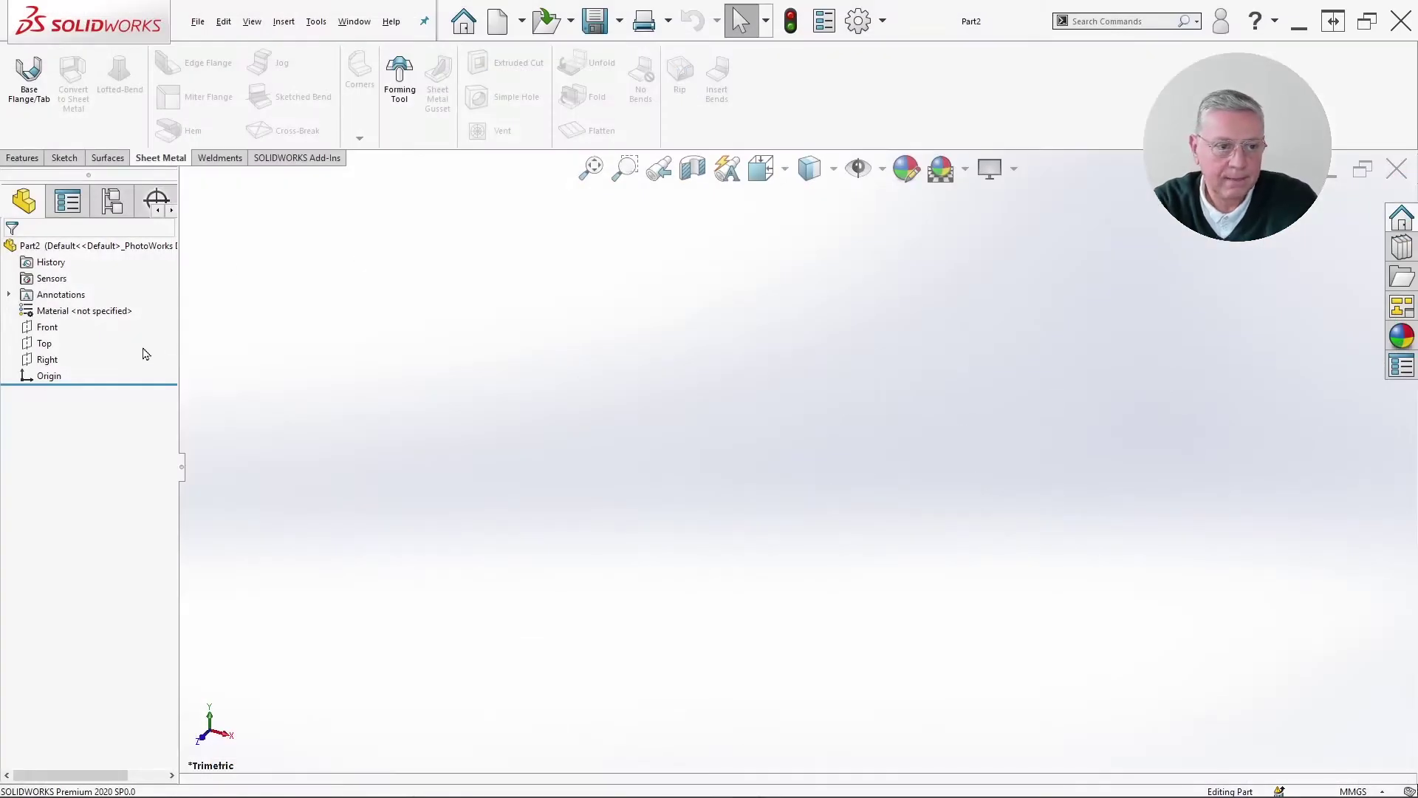
click(46, 346)
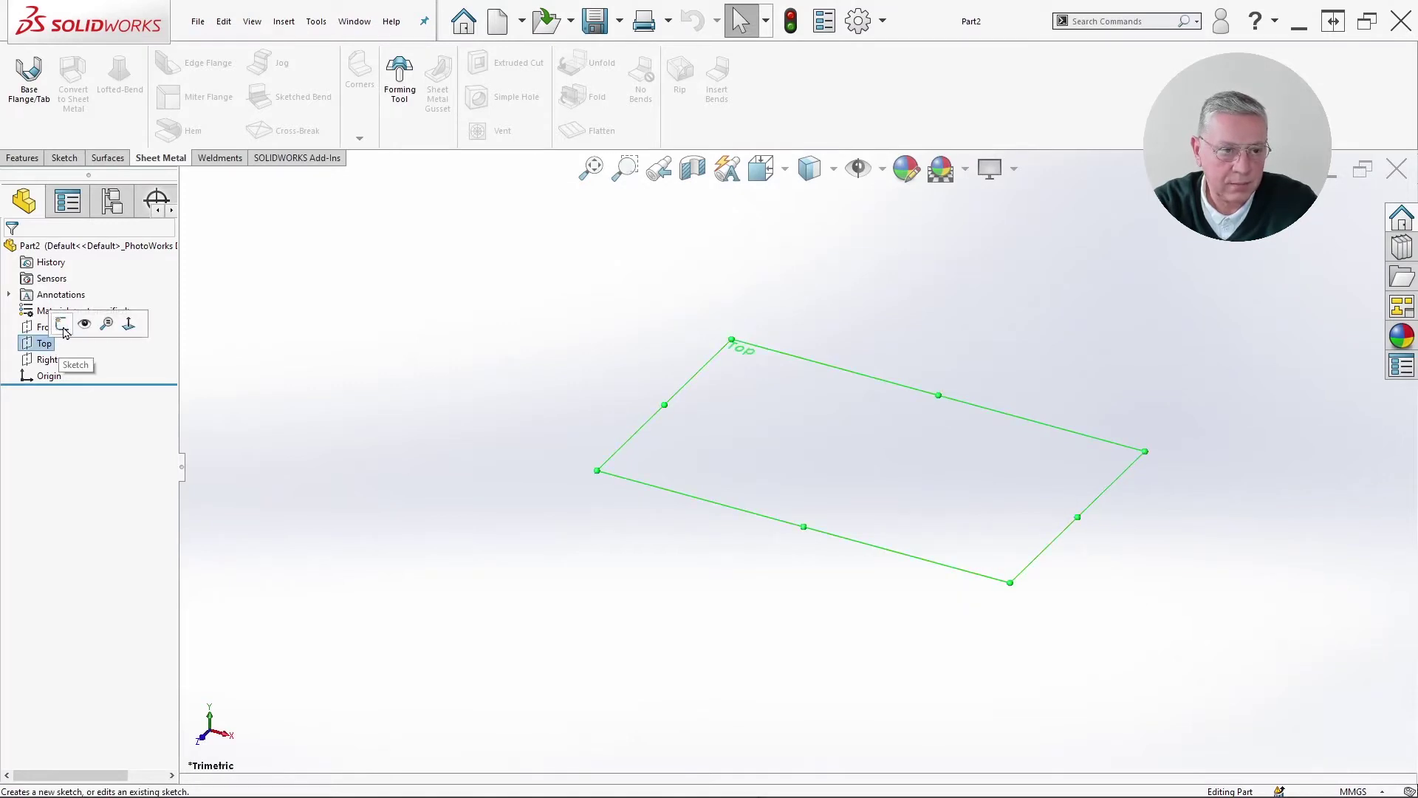
click(63, 330)
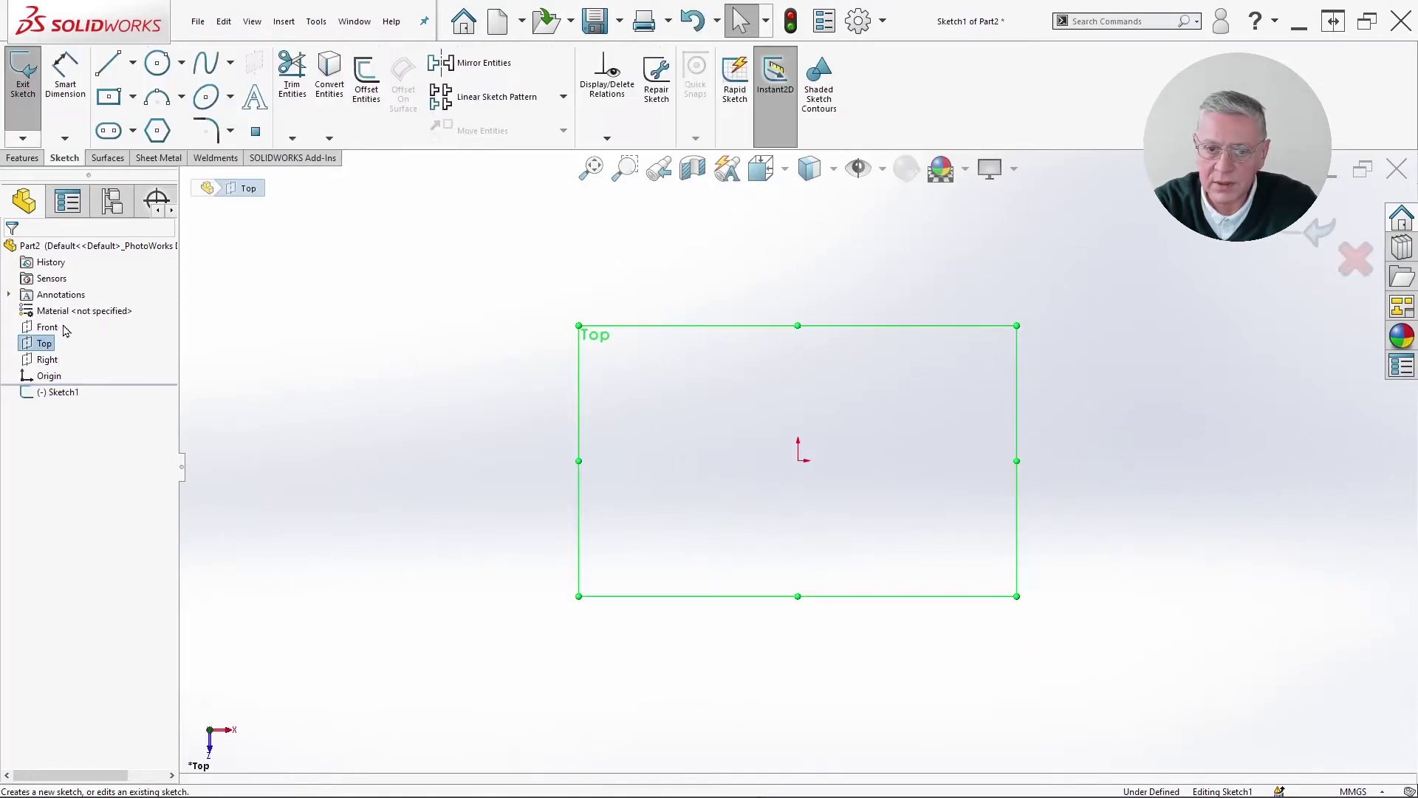
- Sketch a center rectangle about 130 by 85 mm, centred on the origin
click(133, 102)
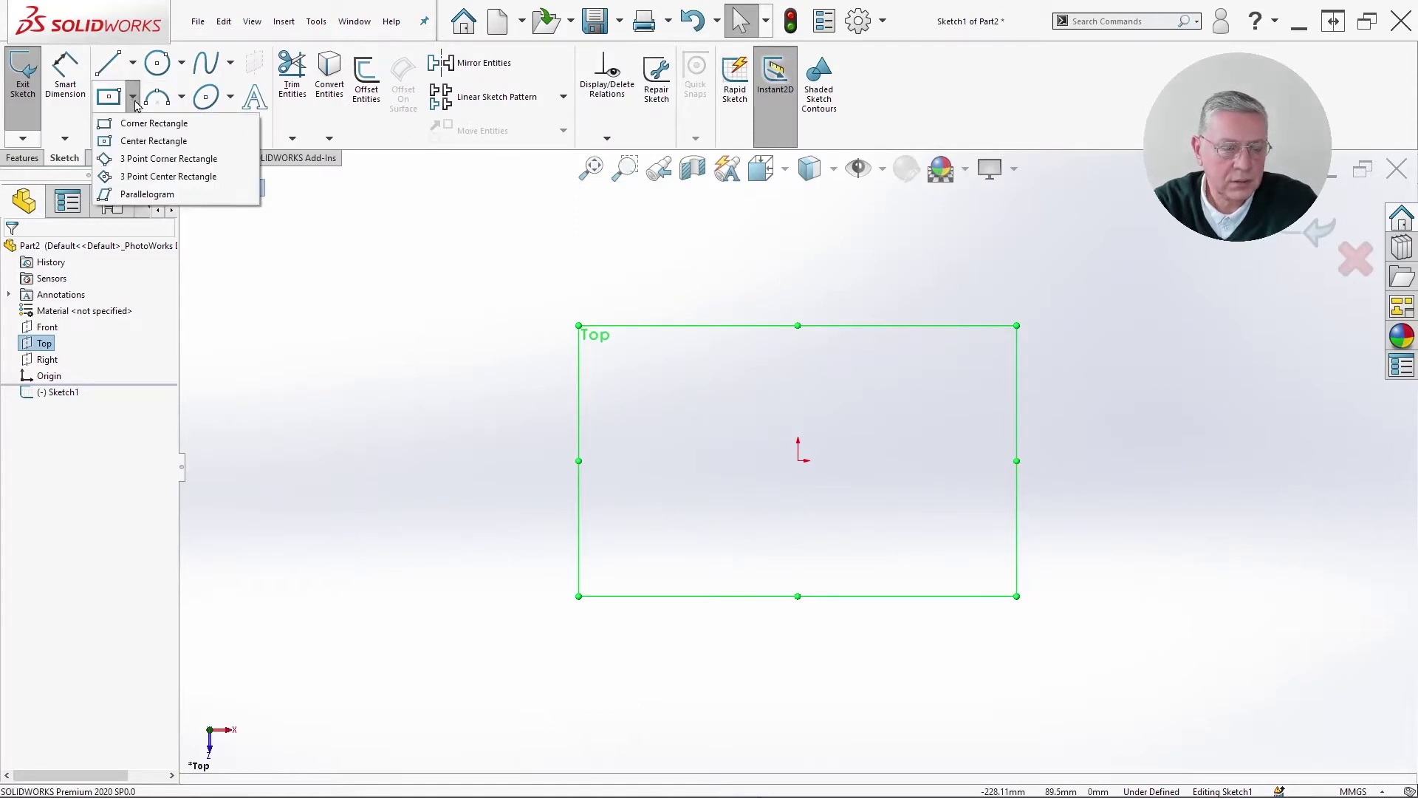
click(154, 141)
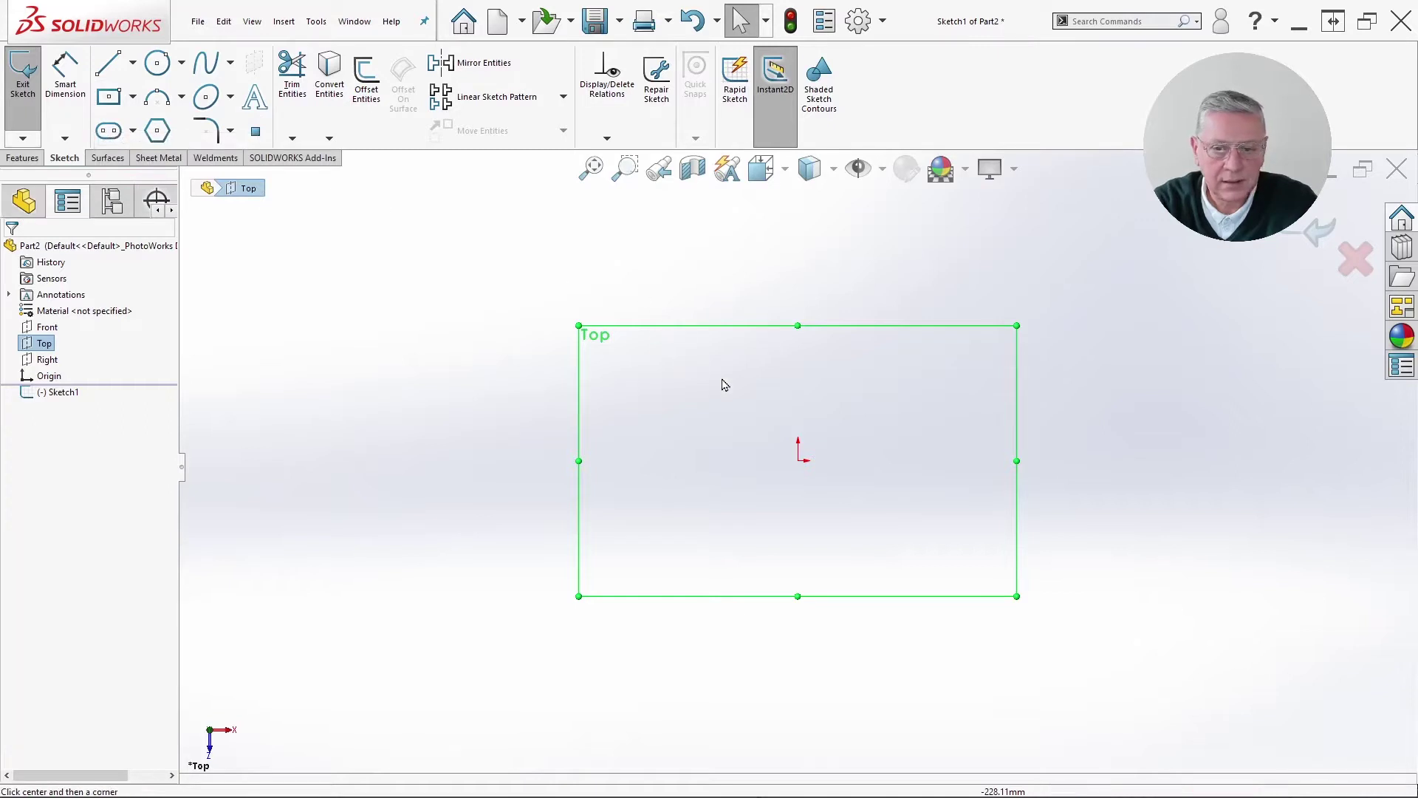
click(800, 460)
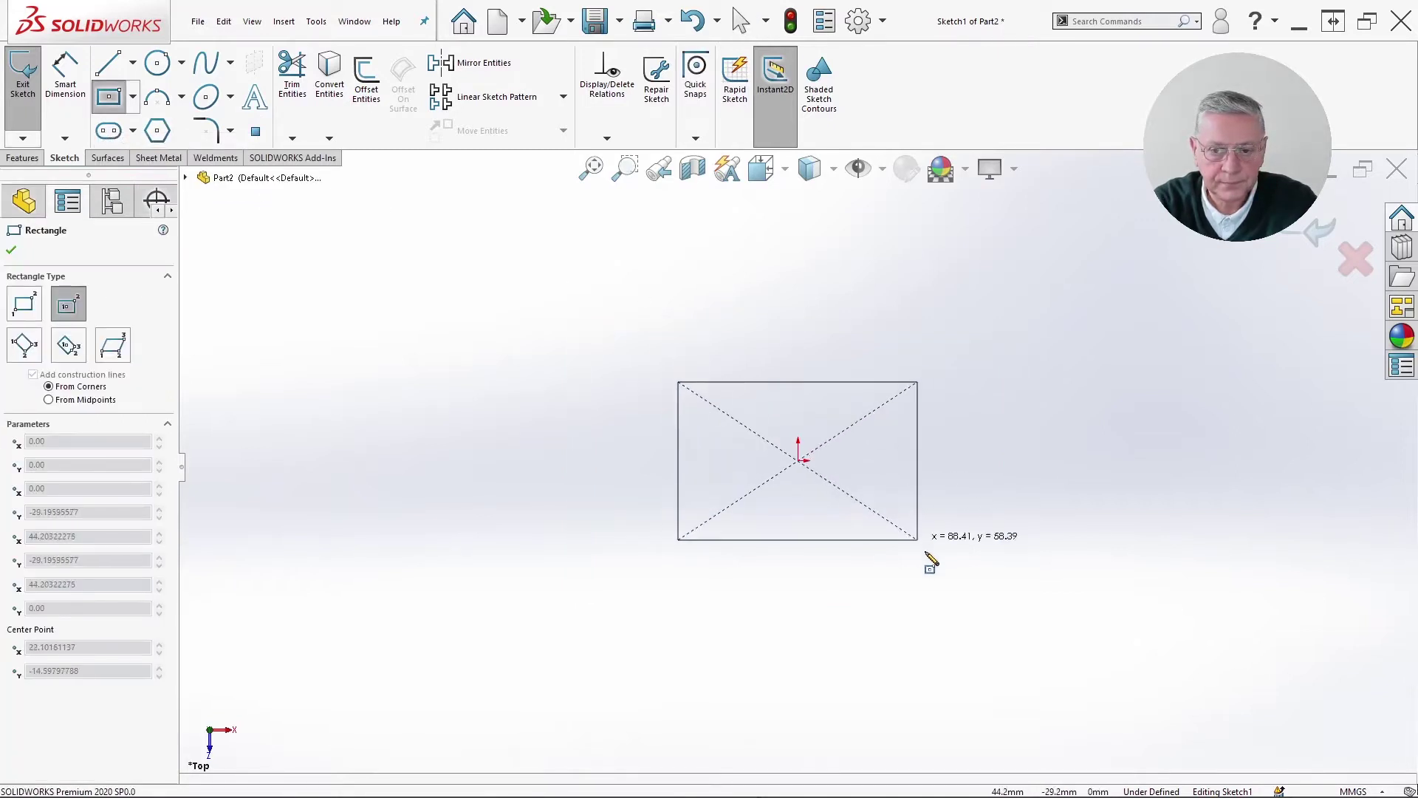
click(975, 576)
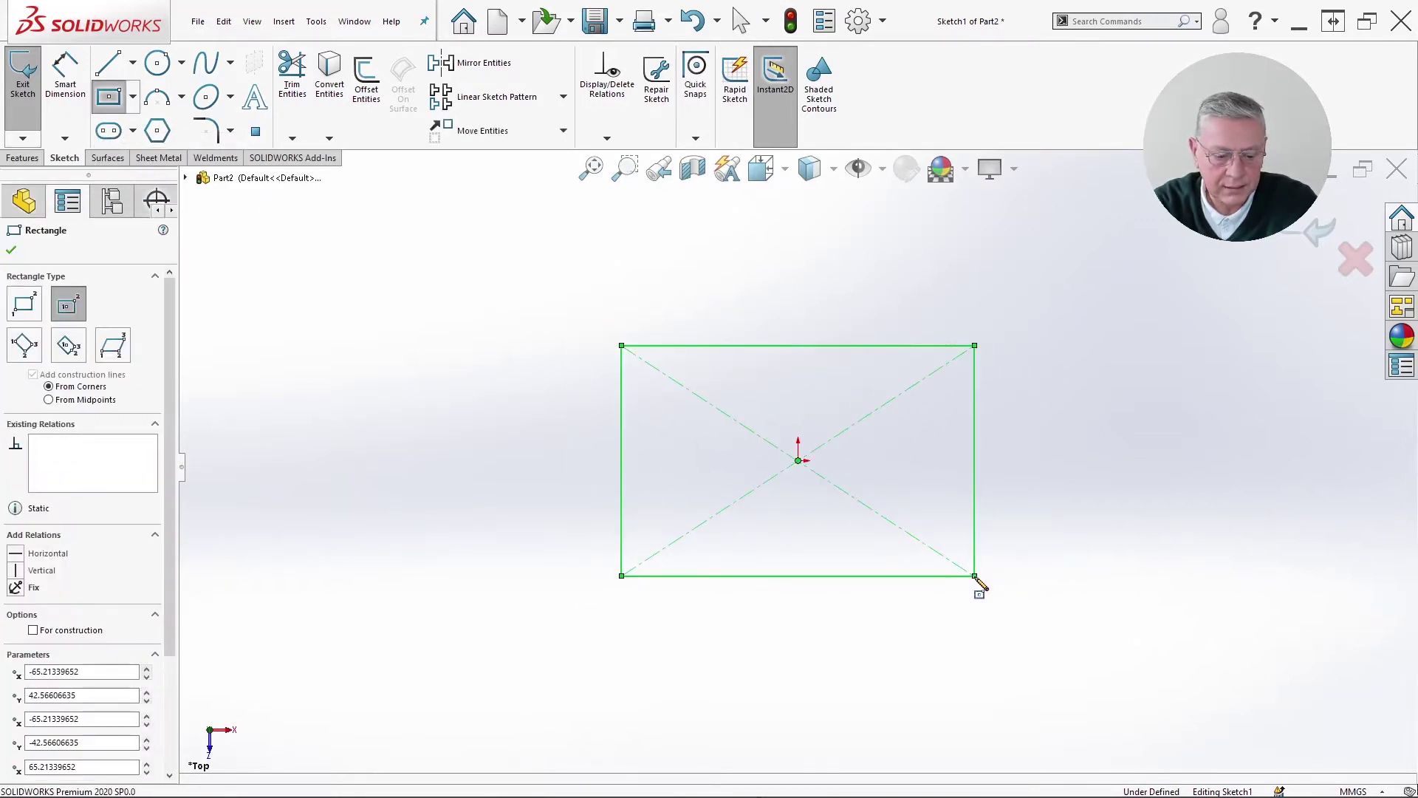
key(Escape)
- Dimension the rectangle to 114 mm along its horizontal side and 52 mm along its vertical side
key(d)
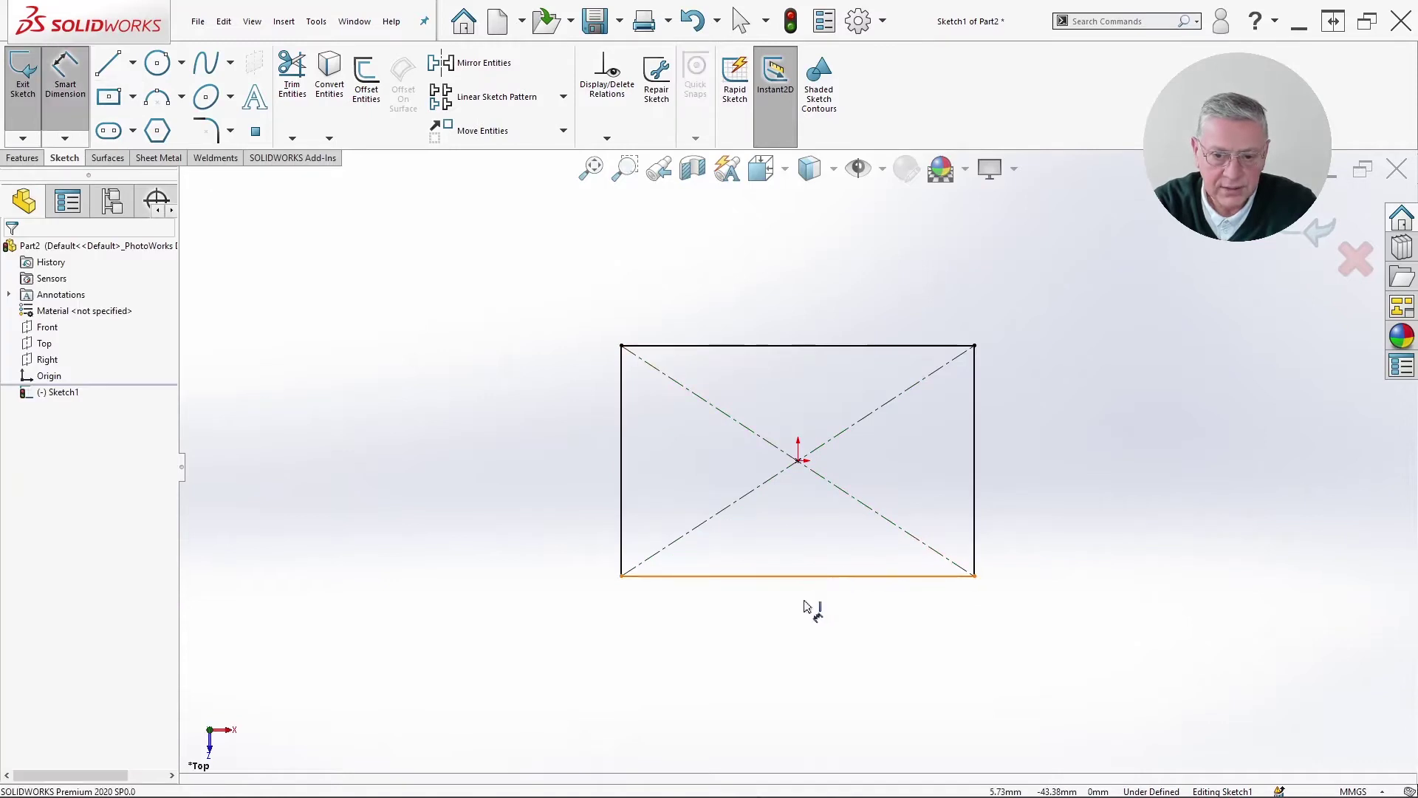
click(812, 577)
click(792, 614)
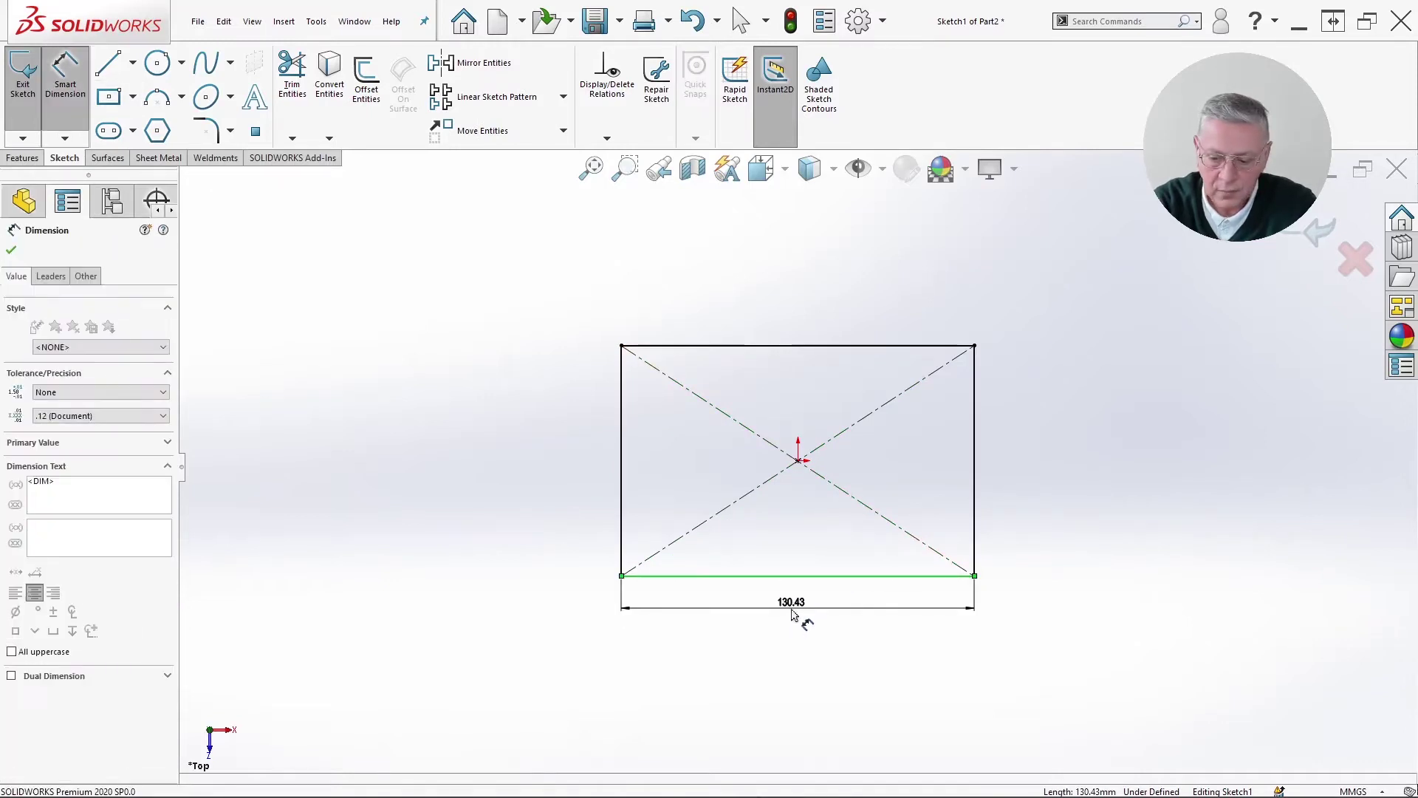
text(114)
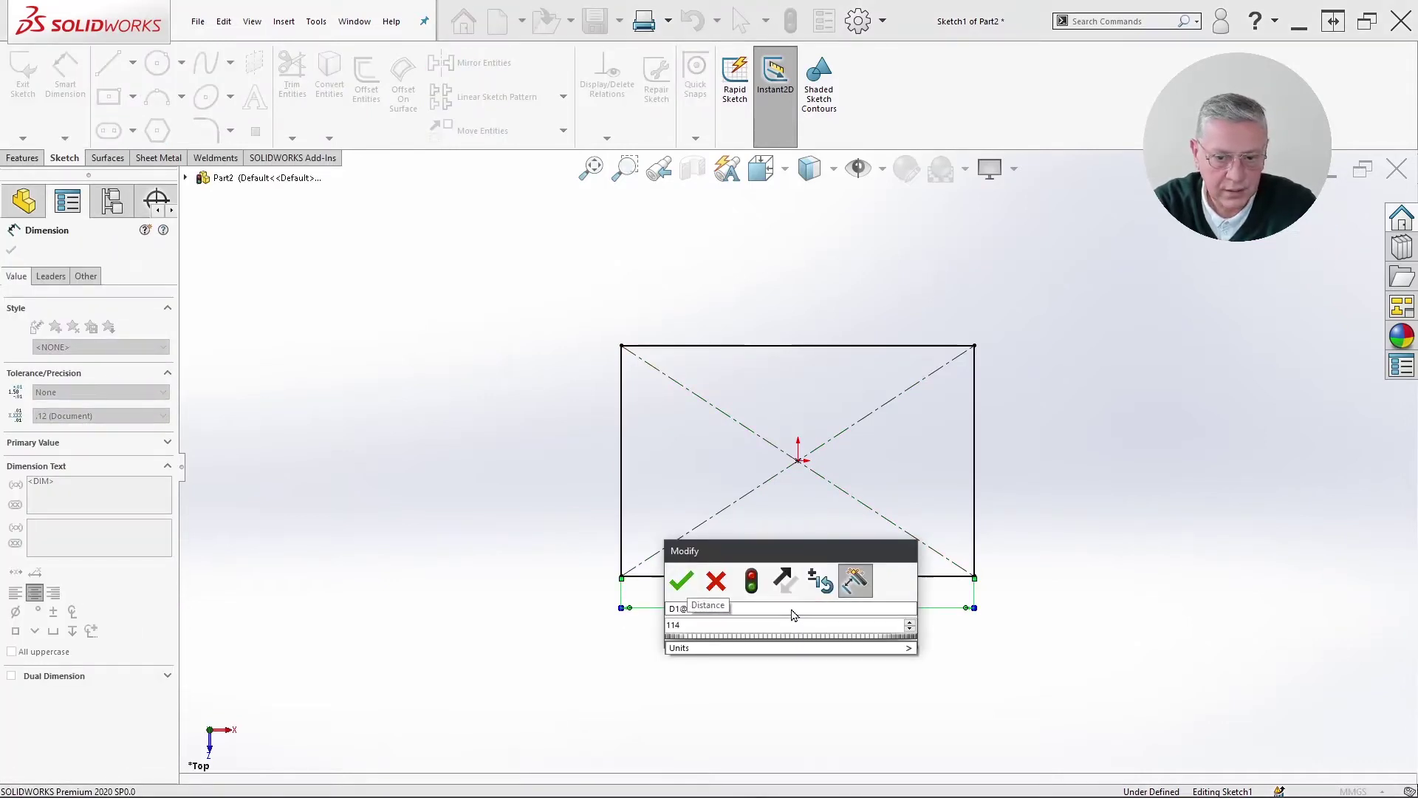
key(Return)
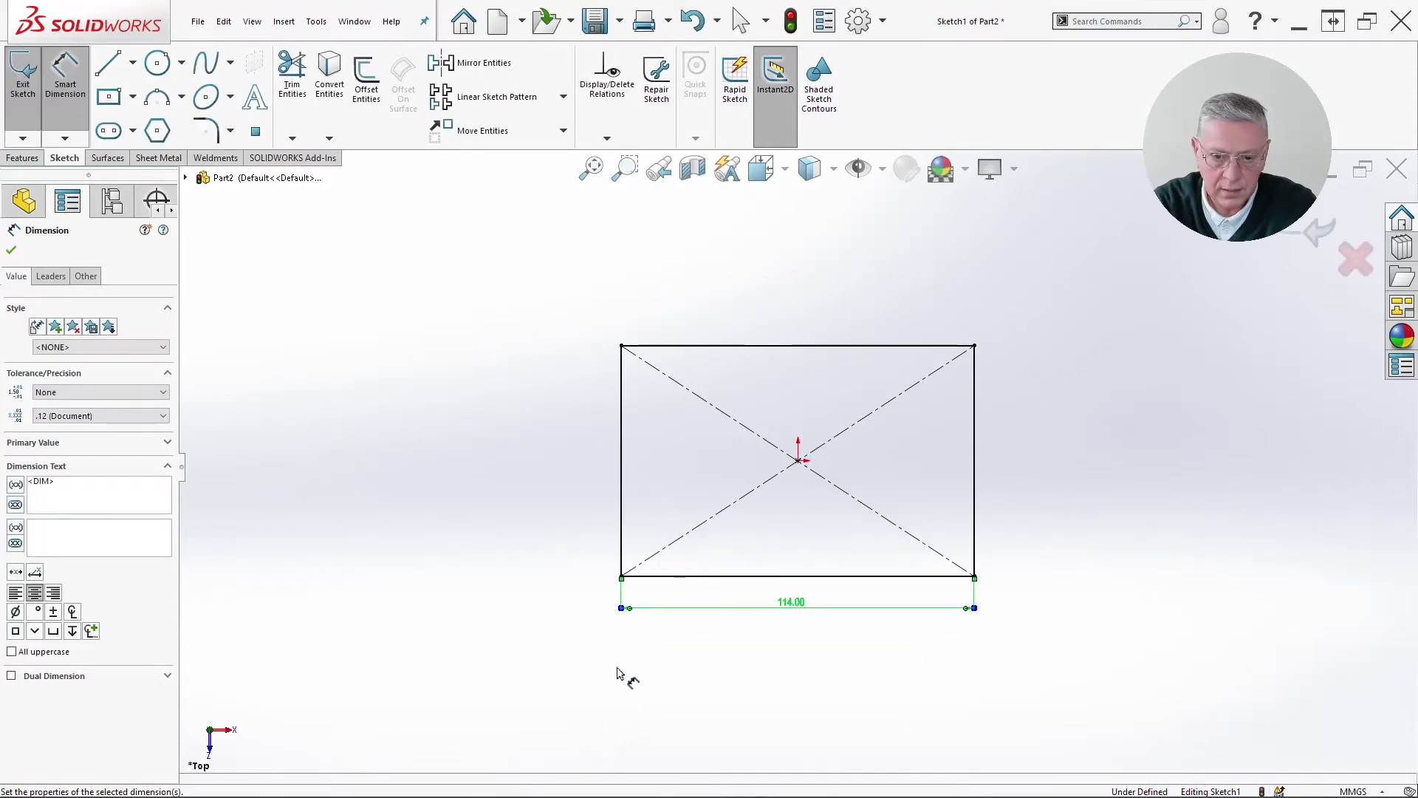
click(625, 498)
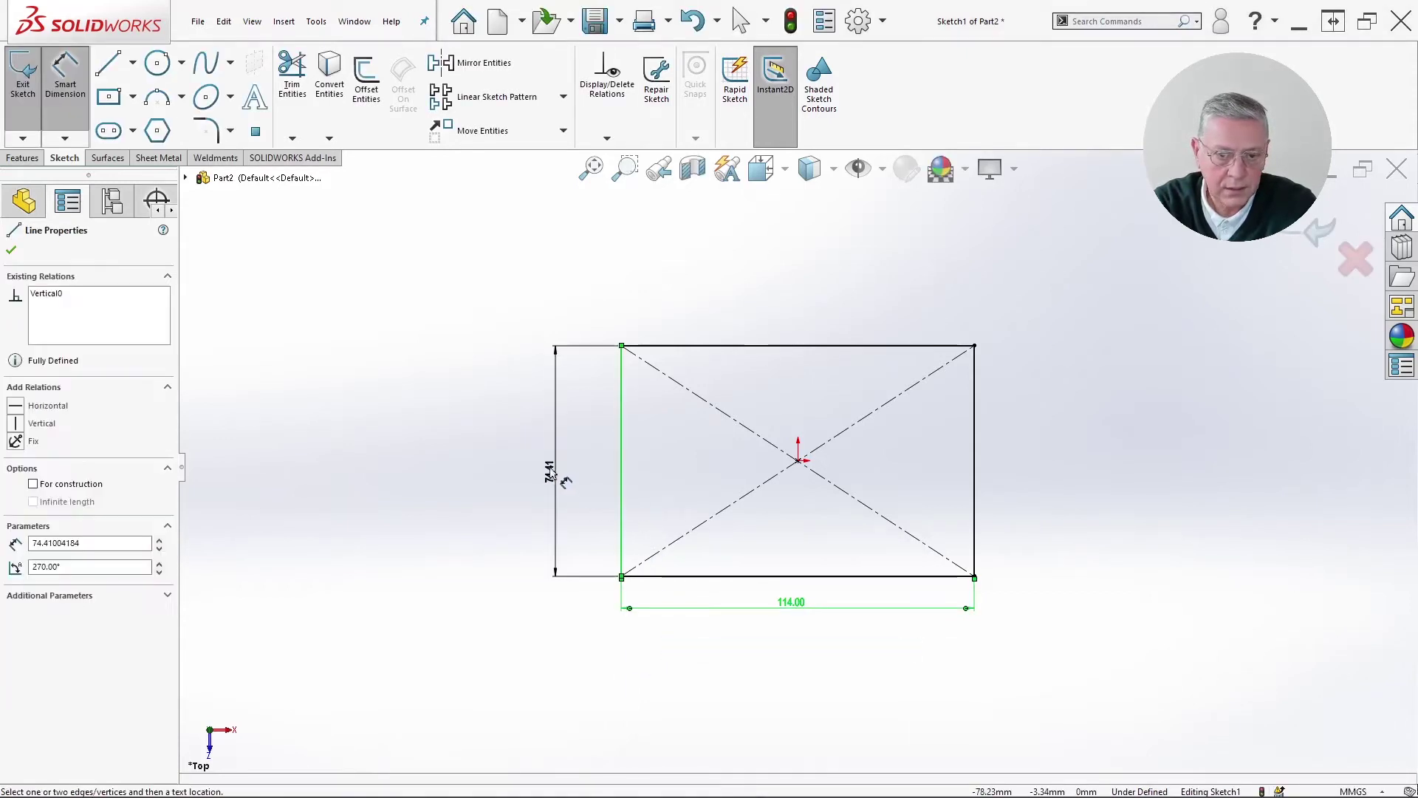
click(544, 469)
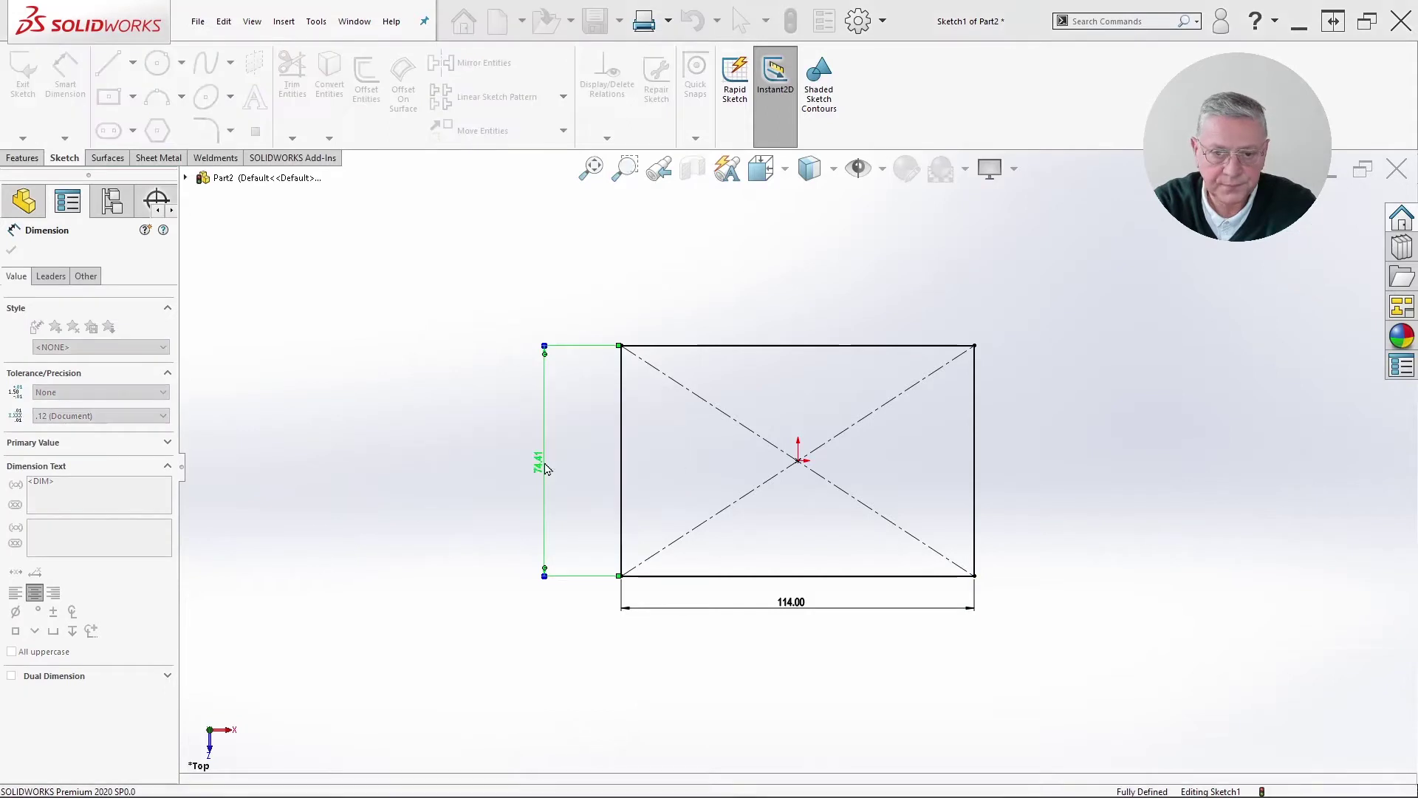
key(Return)
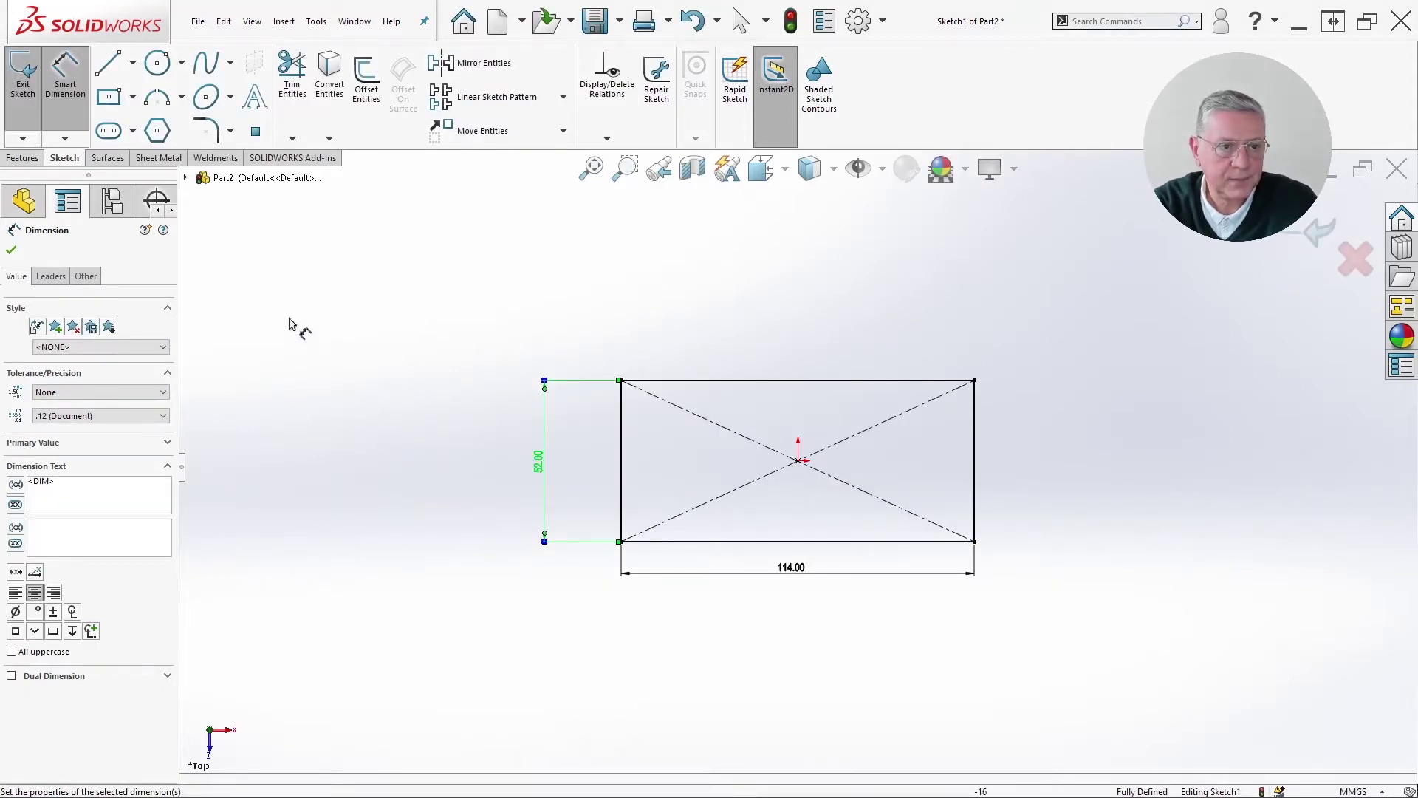
right_click(161, 162)
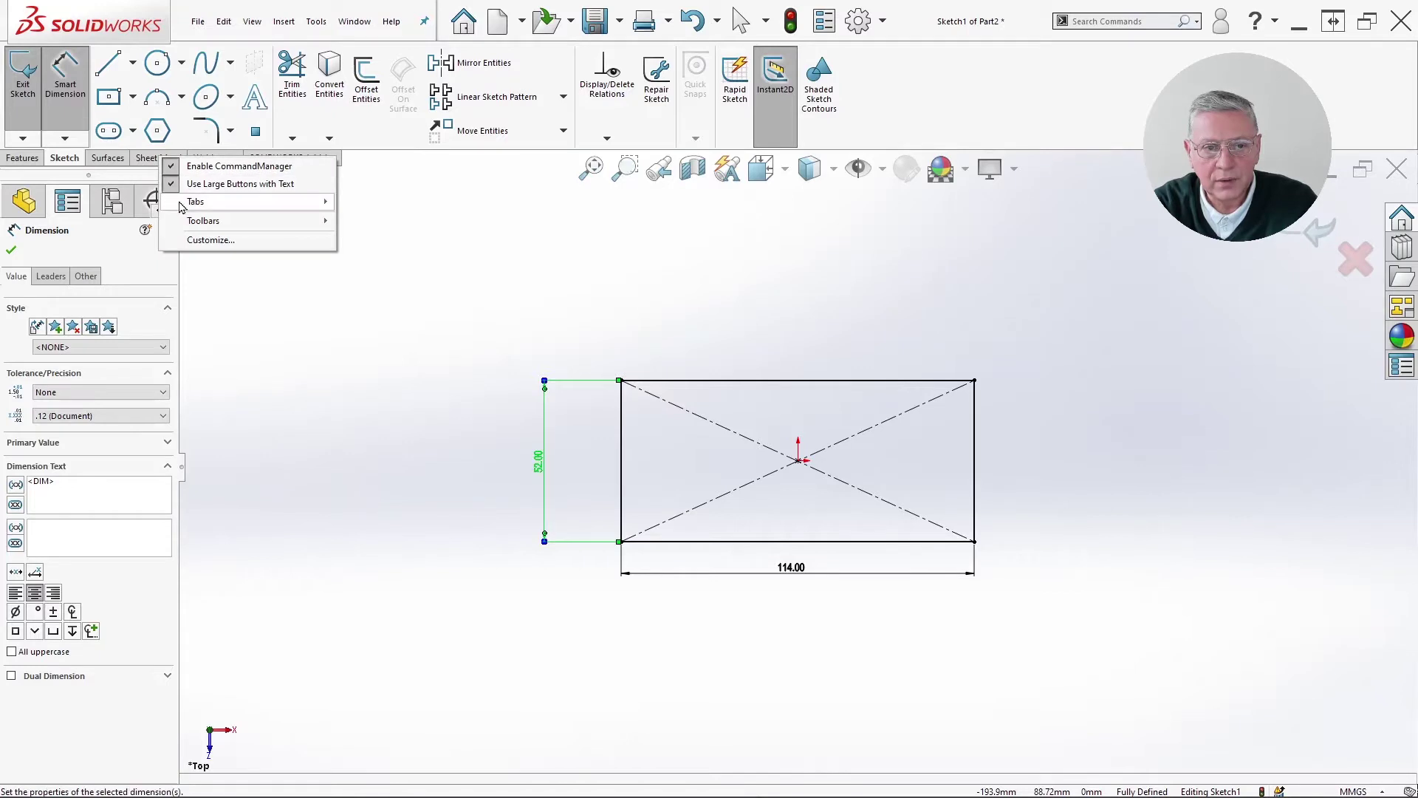
mouse_move(182, 207)
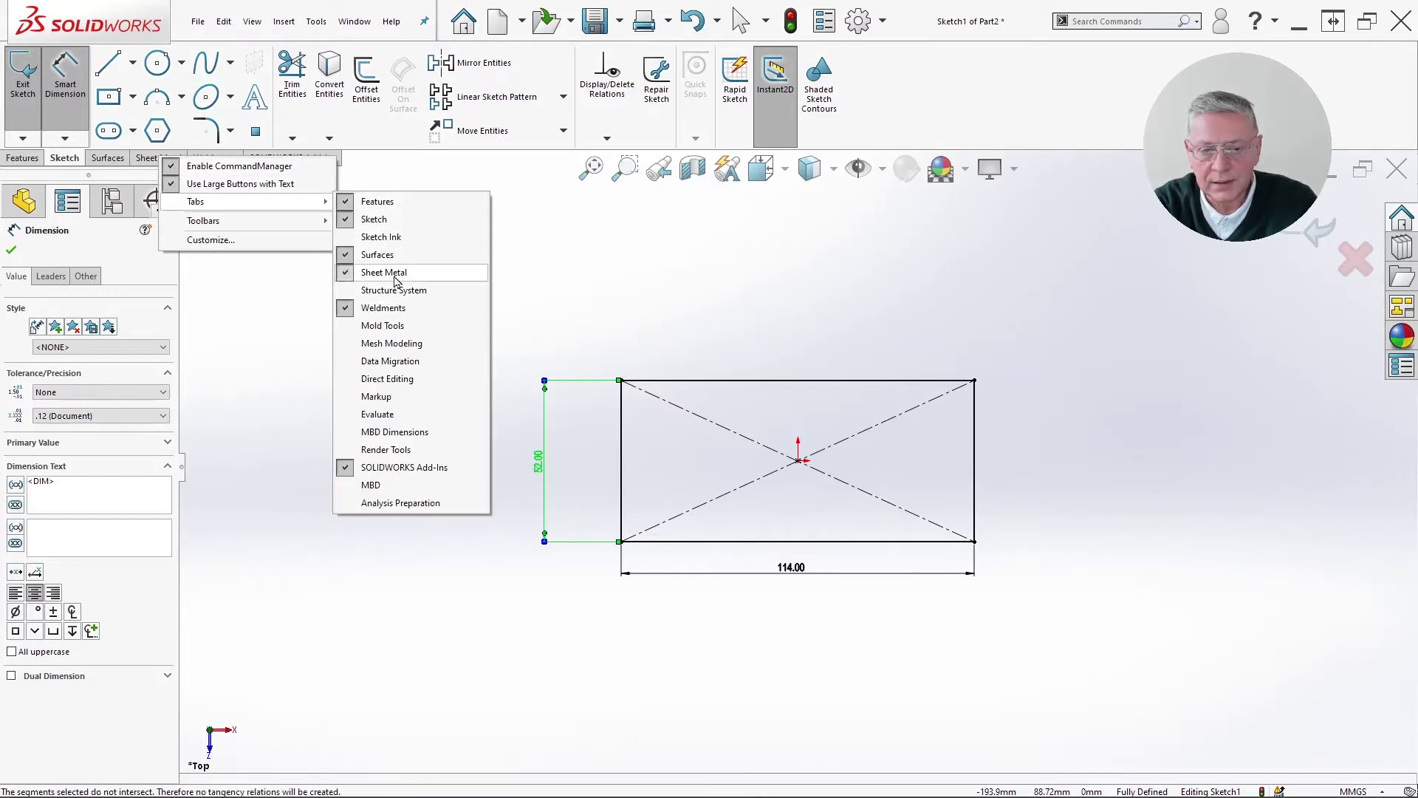
click(248, 260)
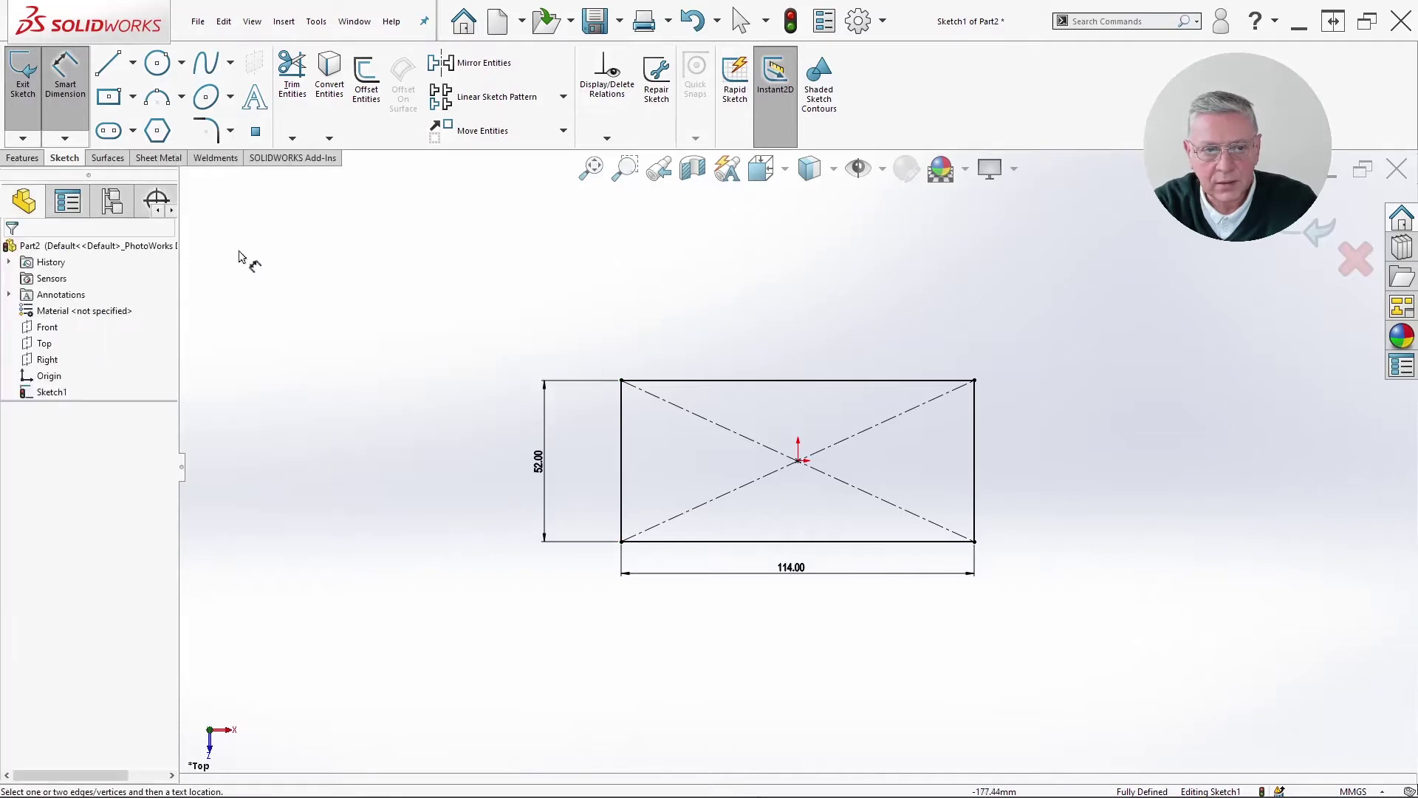
- Create a Base Flange from the rectangle sketch with 1 mm thickness, a K-Factor of 0.5 and Tear auto relief
click(149, 161)
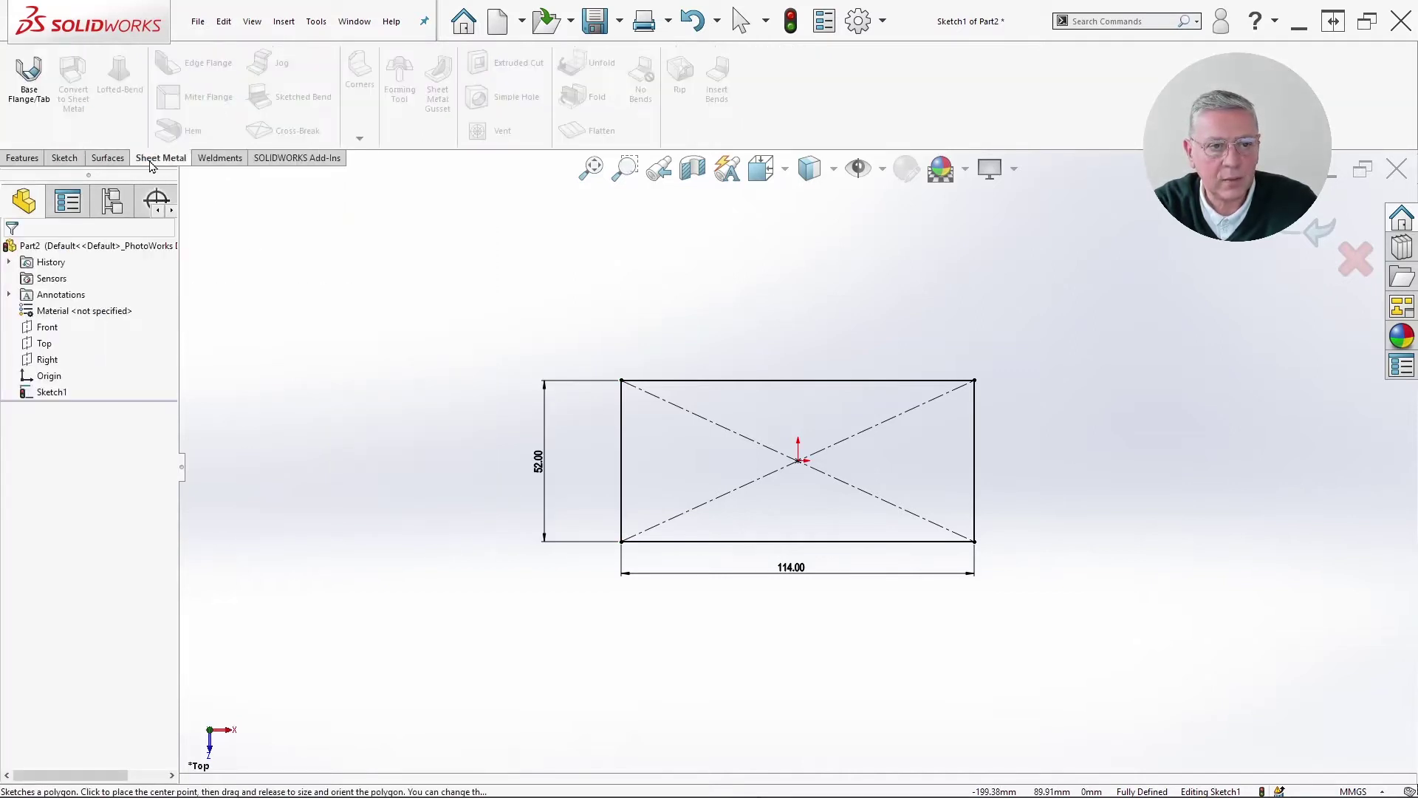
click(29, 74)
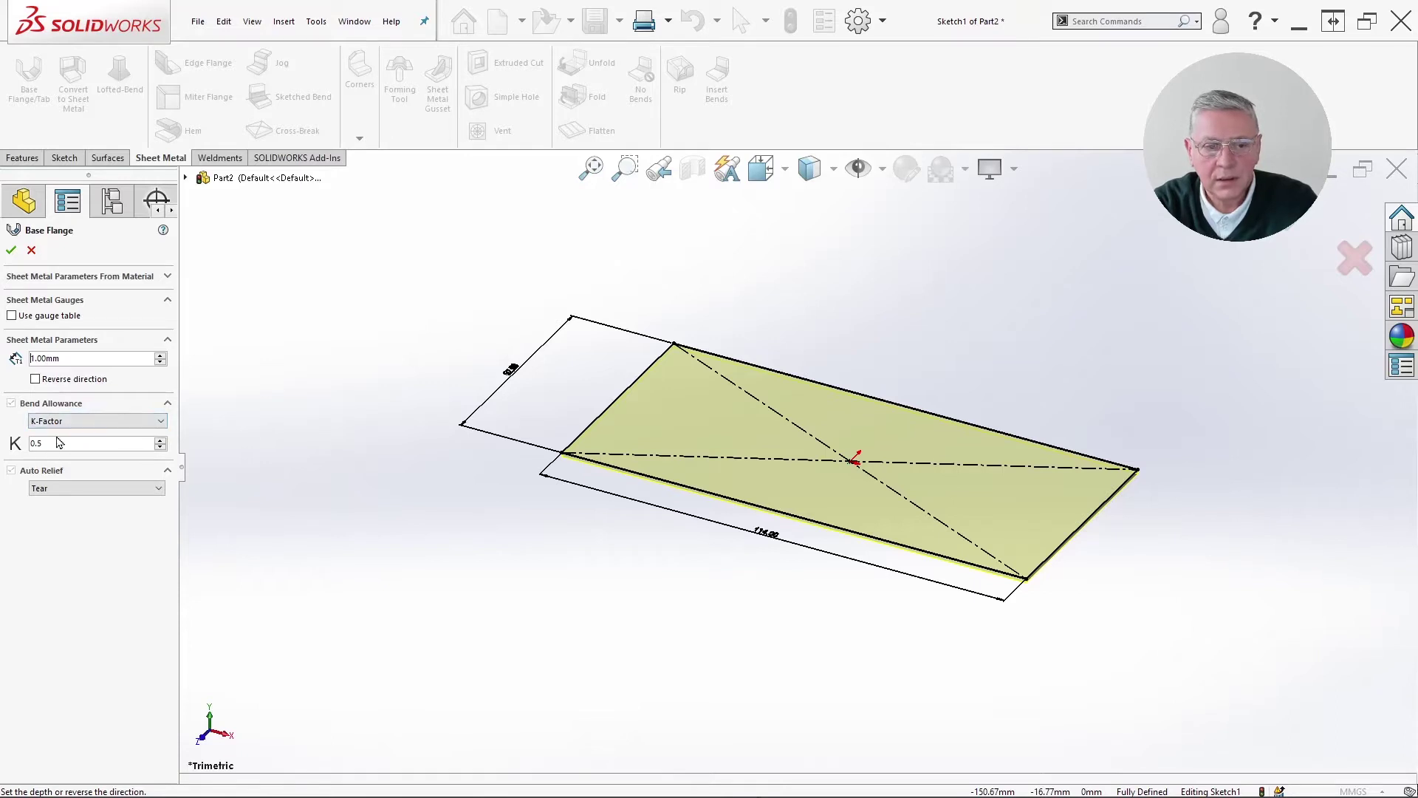
click(78, 426)
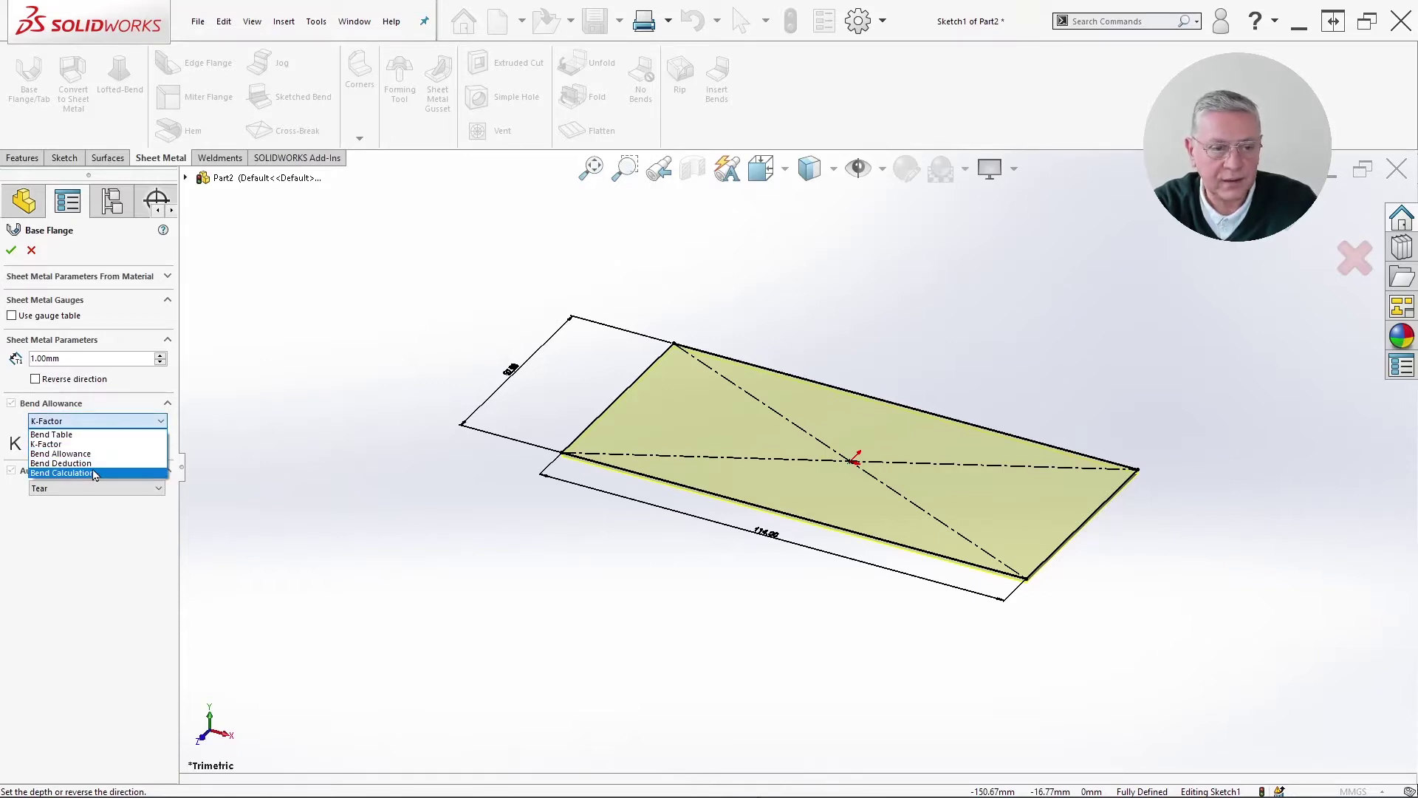
click(63, 444)
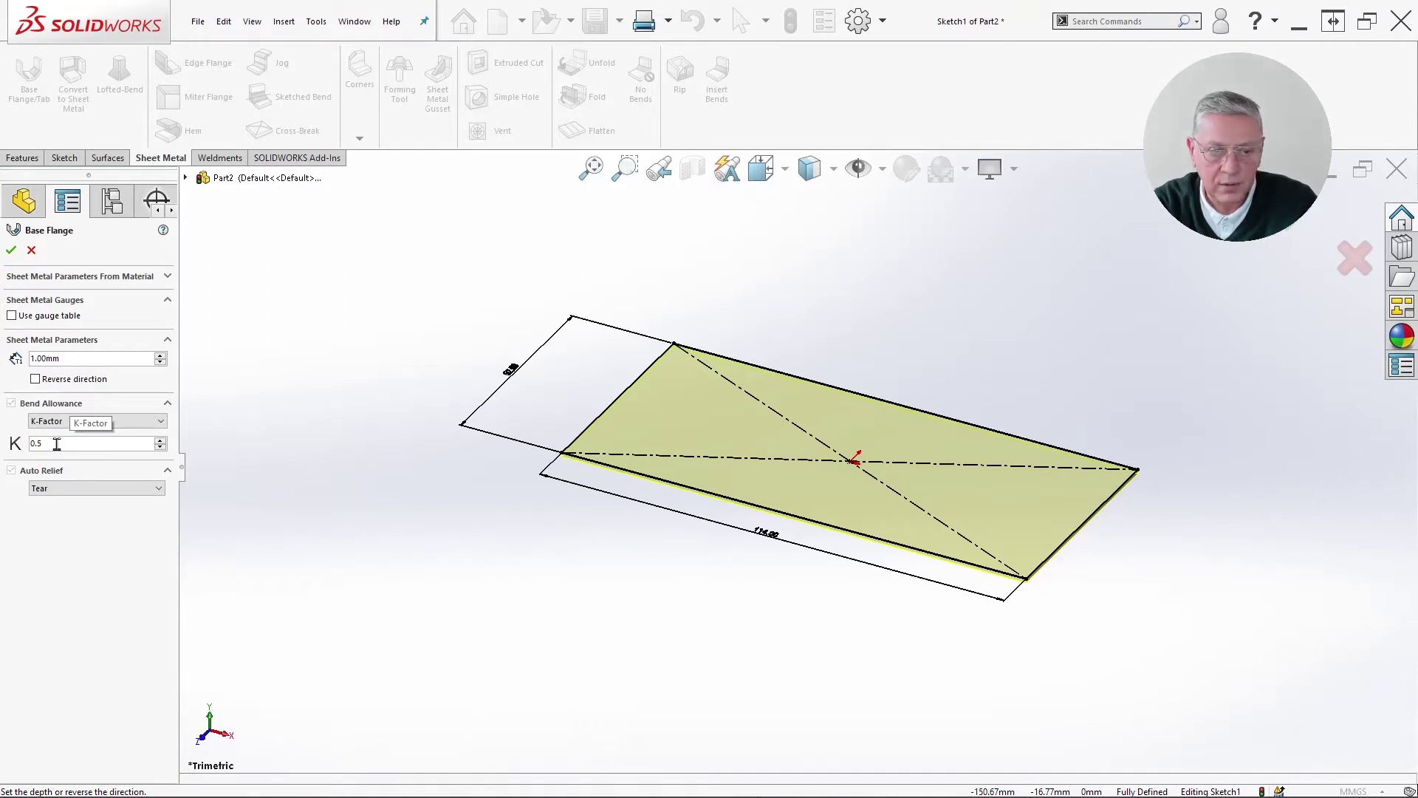
click(69, 489)
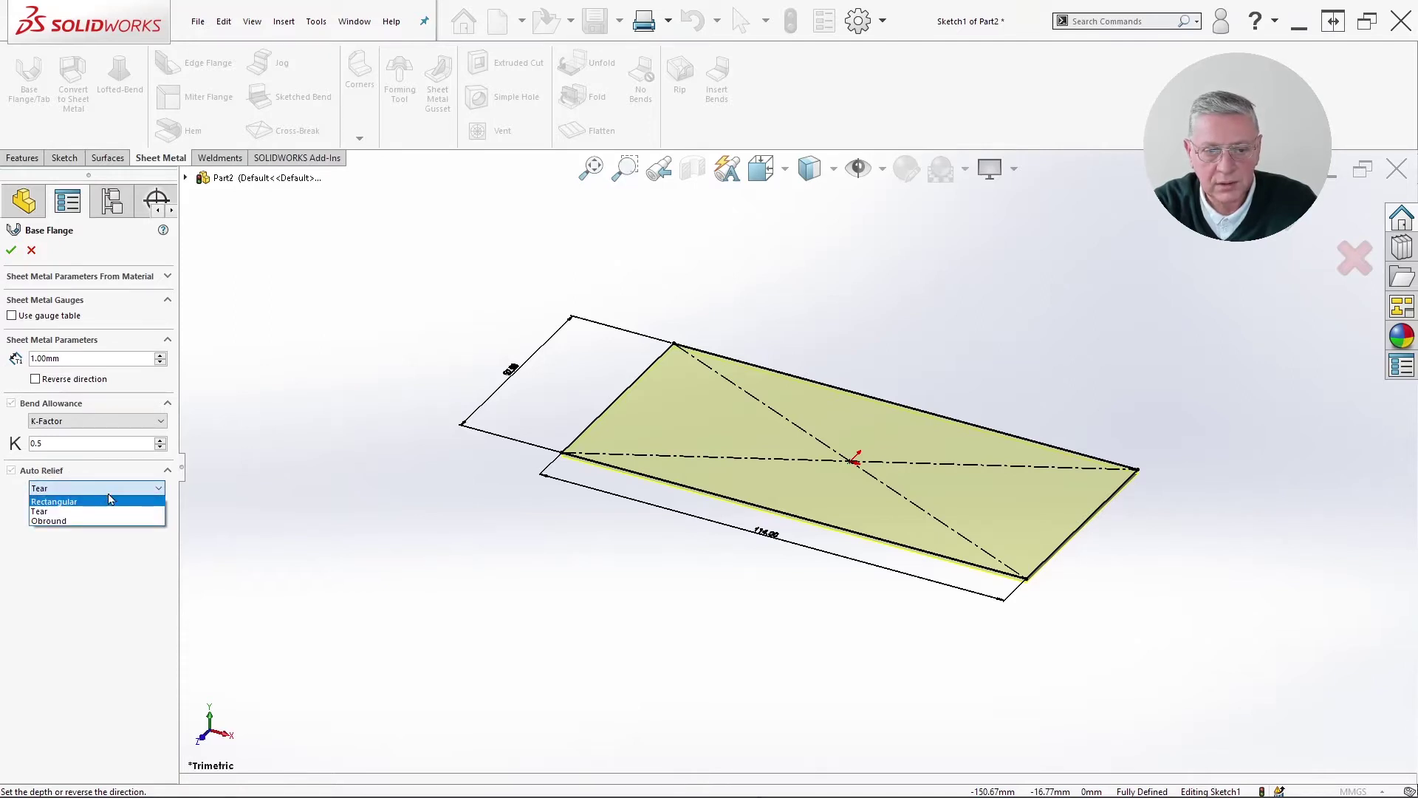
click(99, 540)
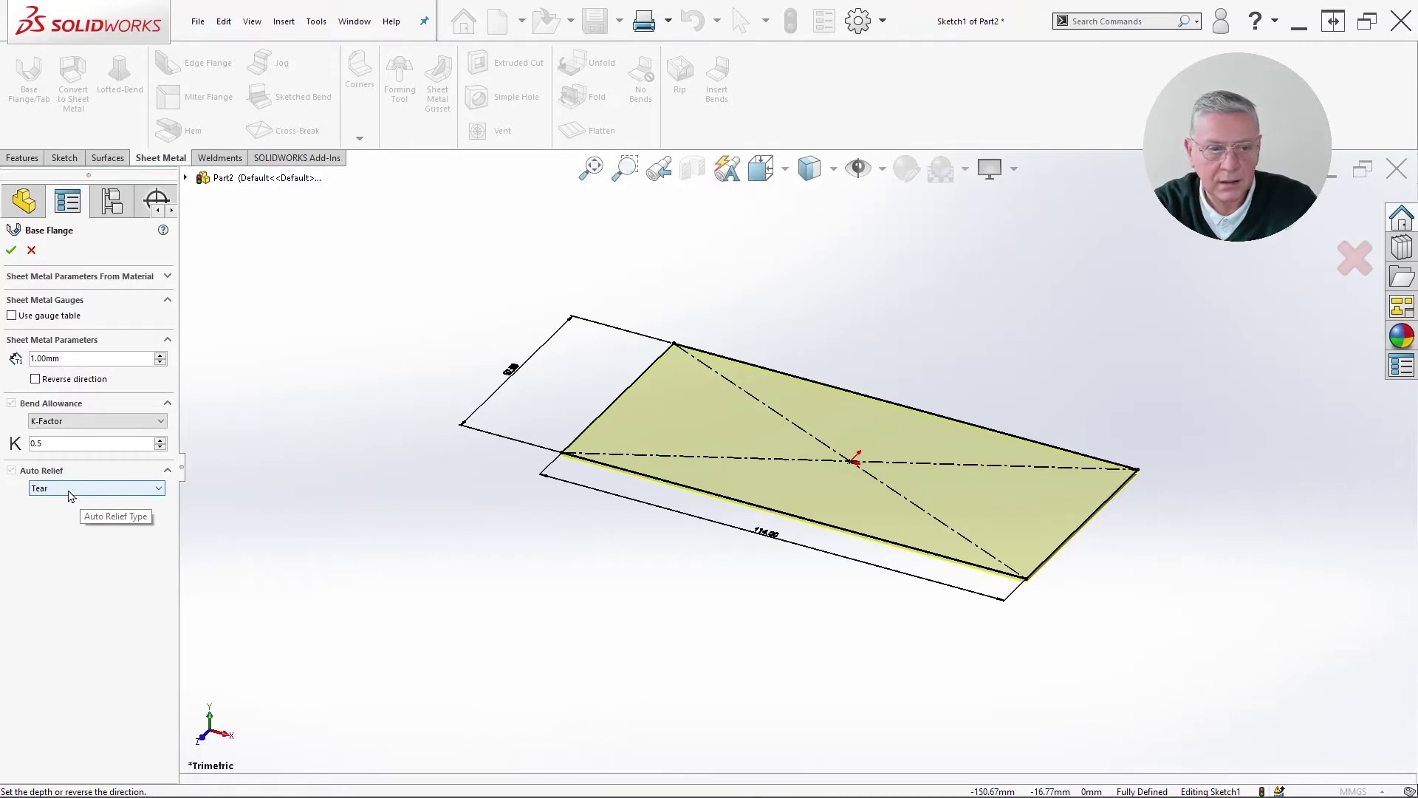
click(11, 251)
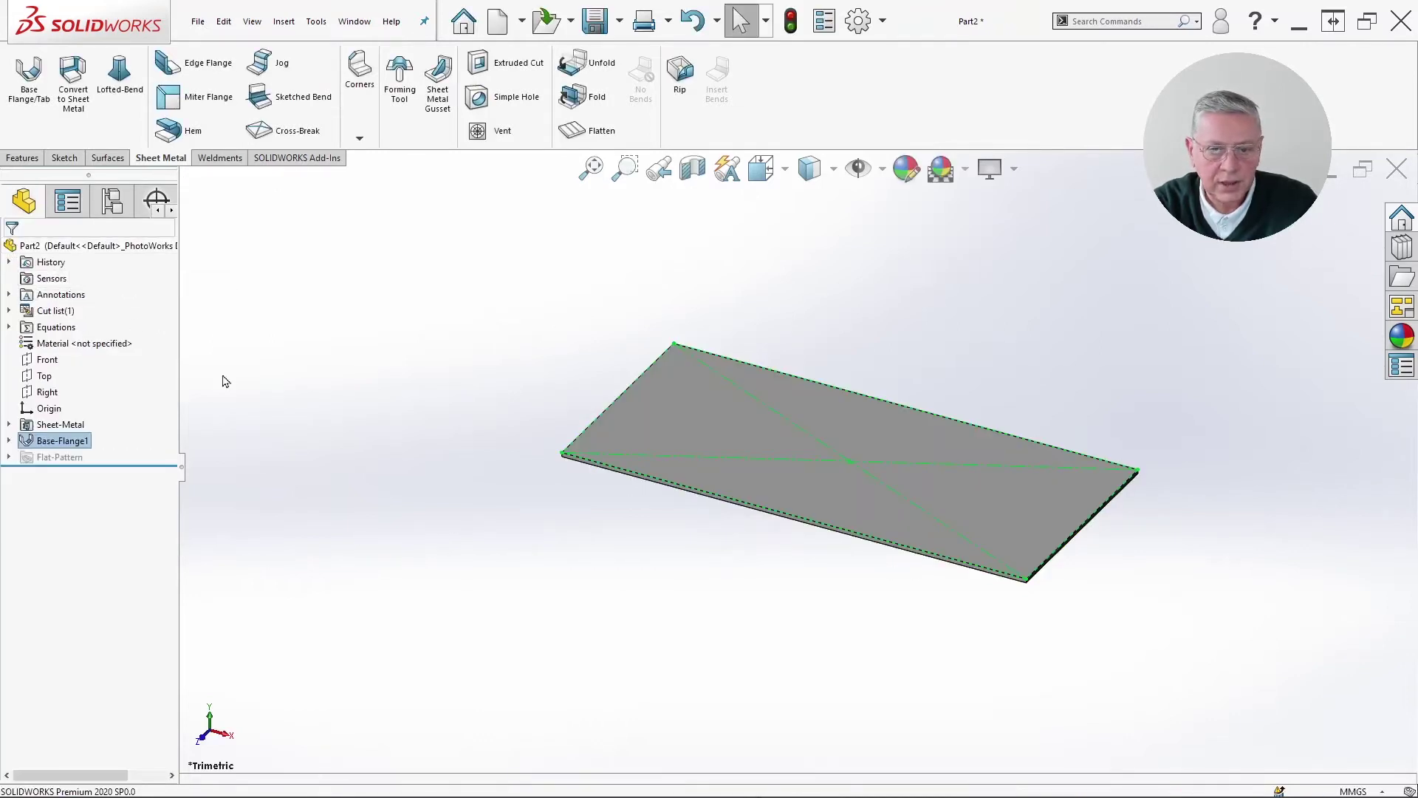
- Inspect the base plate up close and expand the part's Sheet-Metal folder to view its contents
click(660, 530)
scroll(842, 461, down, 2)
scroll(820, 454, down, 1)
scroll(818, 455, up, 1)
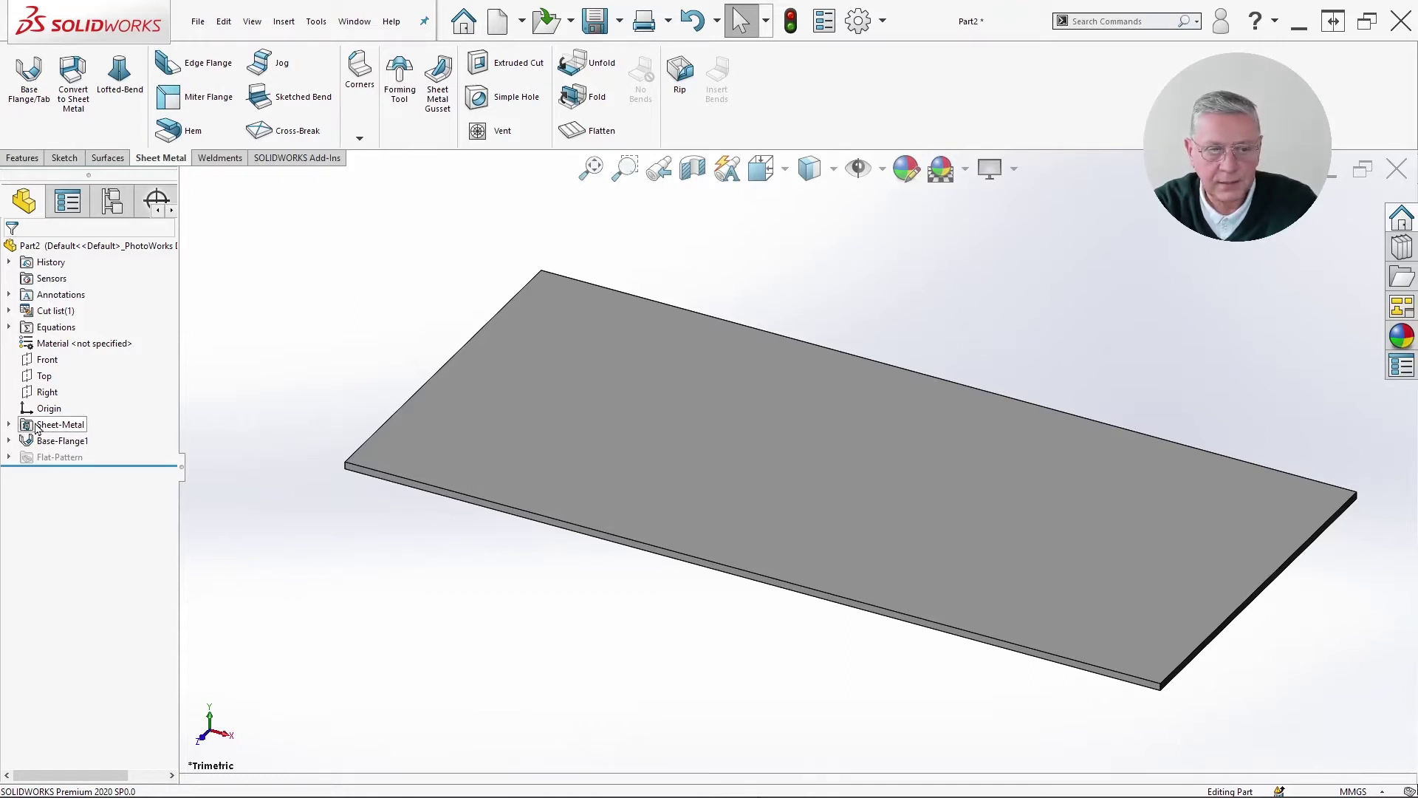
click(9, 425)
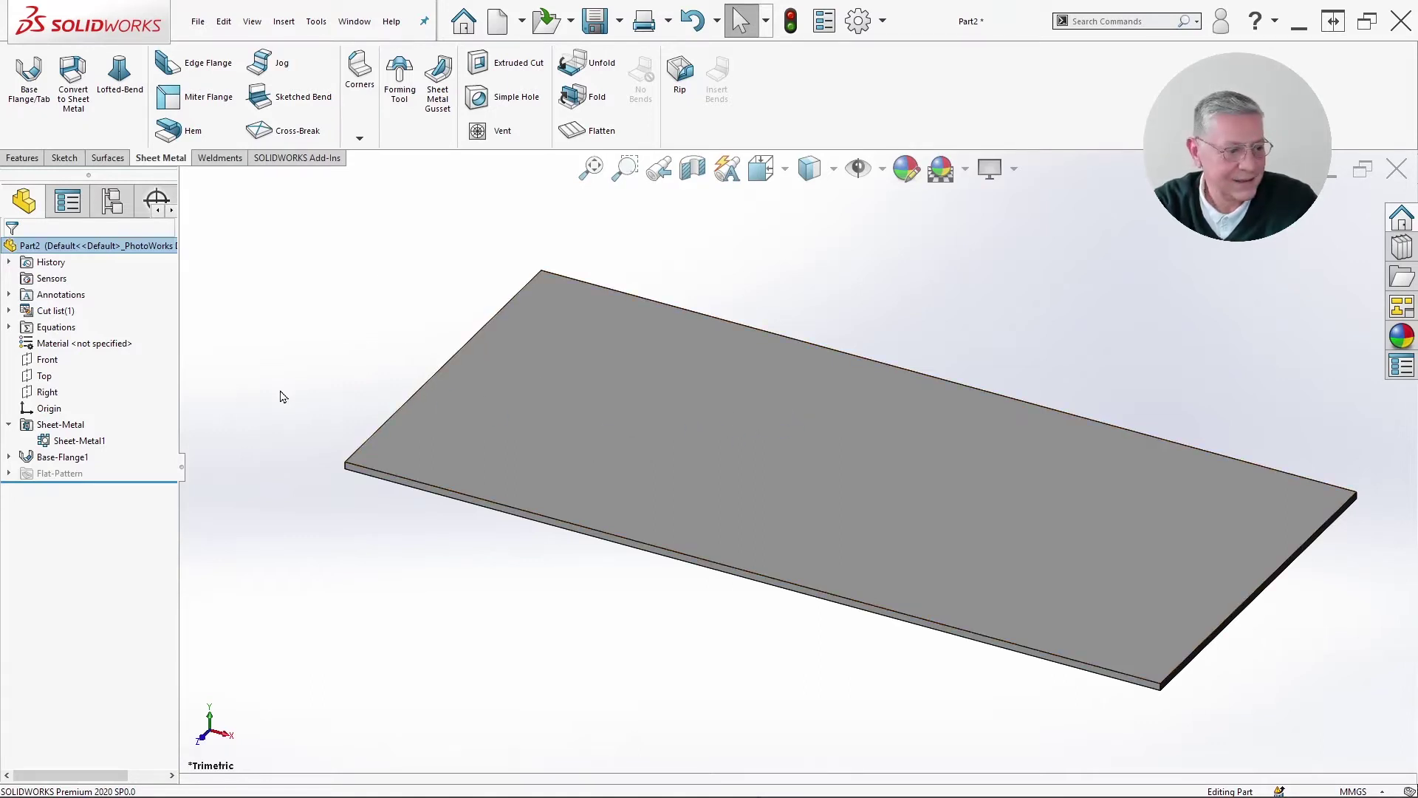
- Switch to the PDF worksheet in Adobe Acrobat and examine the Base Flange instructions in row 4
key(alt+Tab)
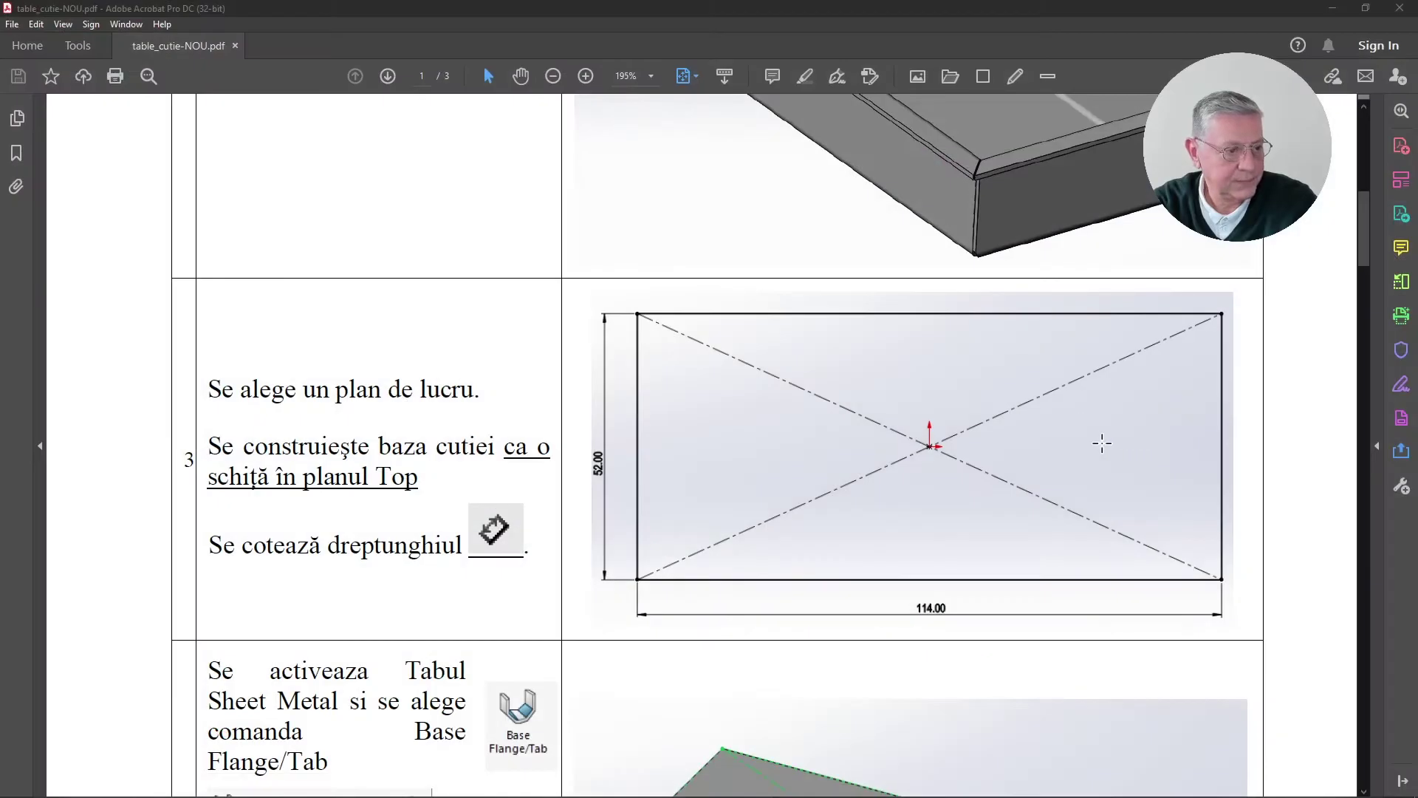
scroll(1104, 441, down, 5)
scroll(957, 485, down, 5)
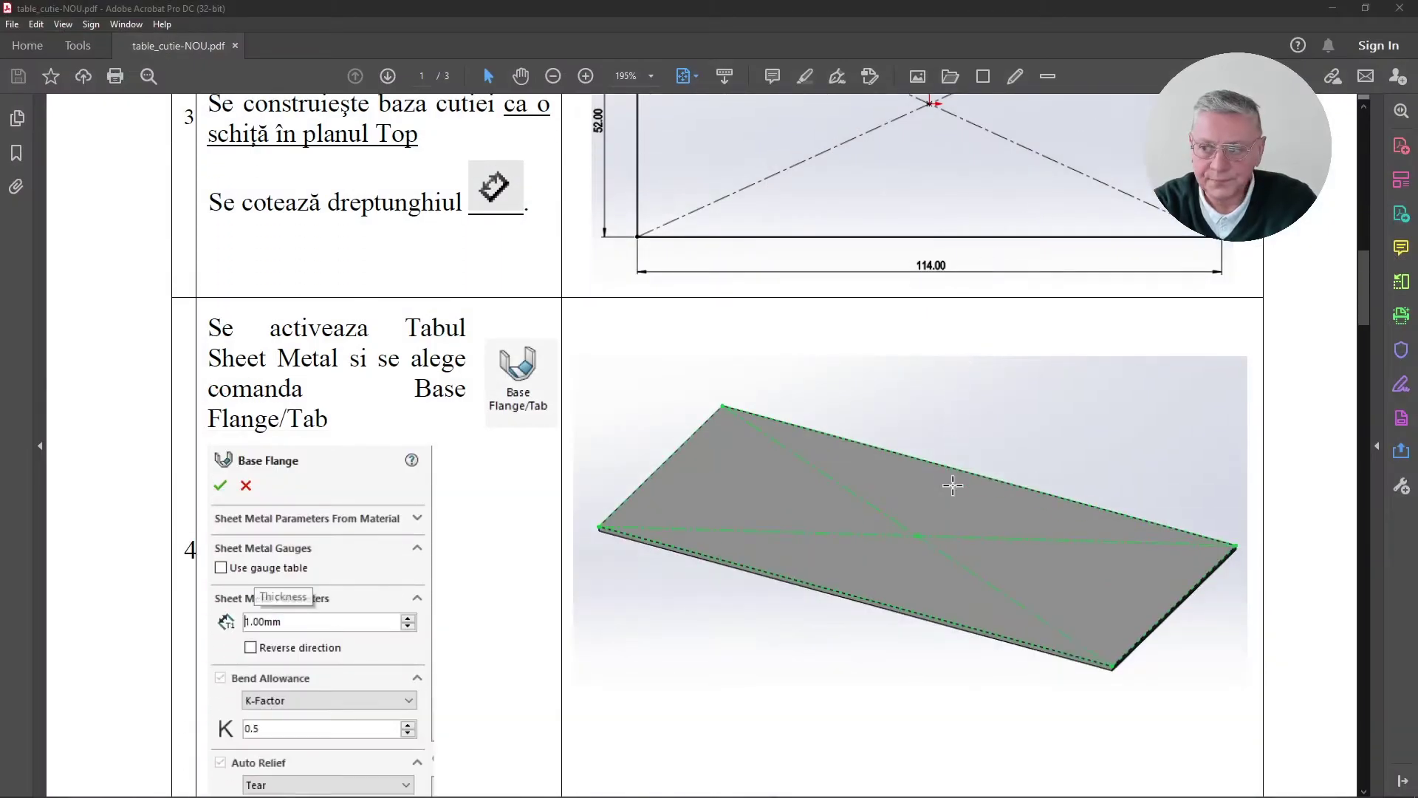
- Consult row 5 of the worksheet, switch back to SOLIDWORKS and start a sketch on the plate's narrow 52 mm end face
scroll(939, 504, down, 10)
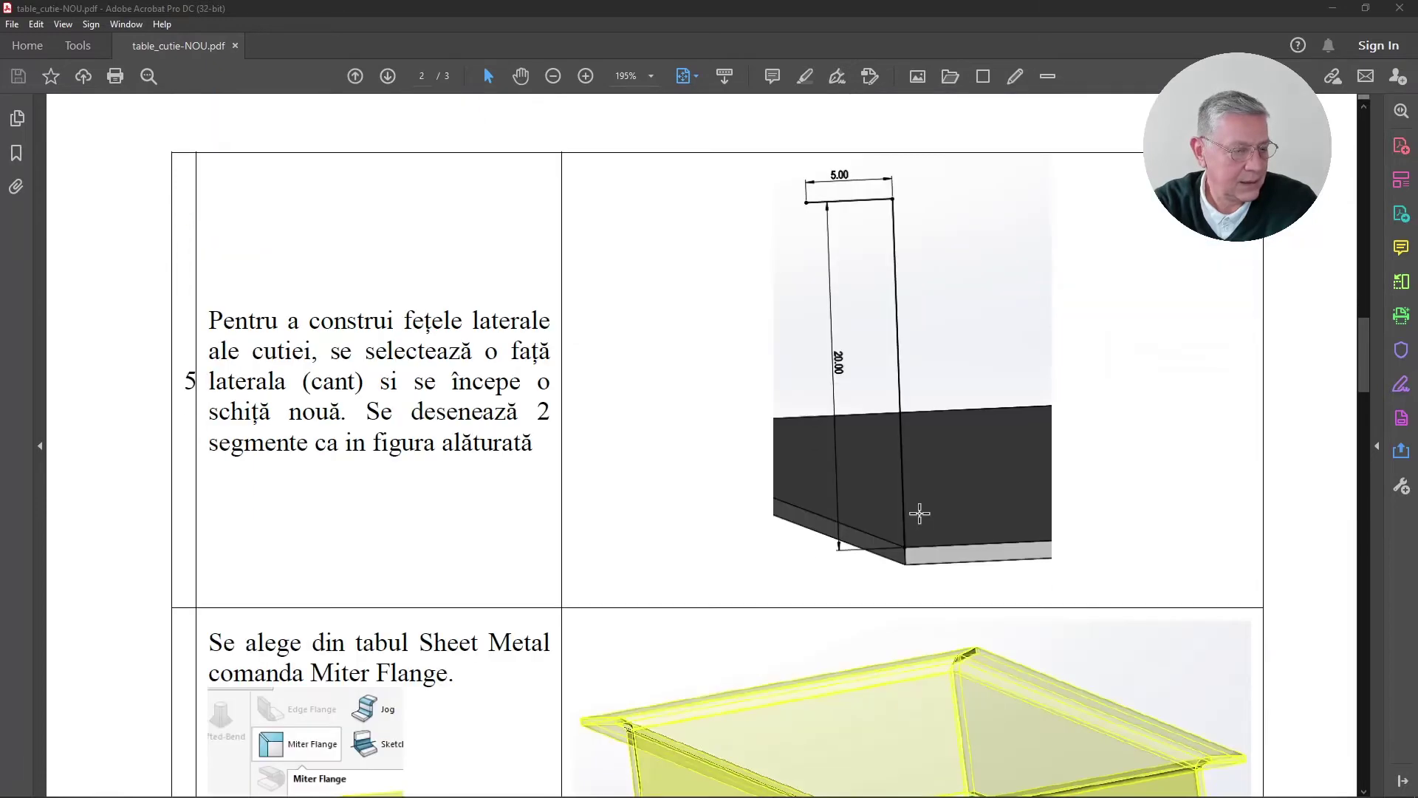
scroll(911, 515, up, 1)
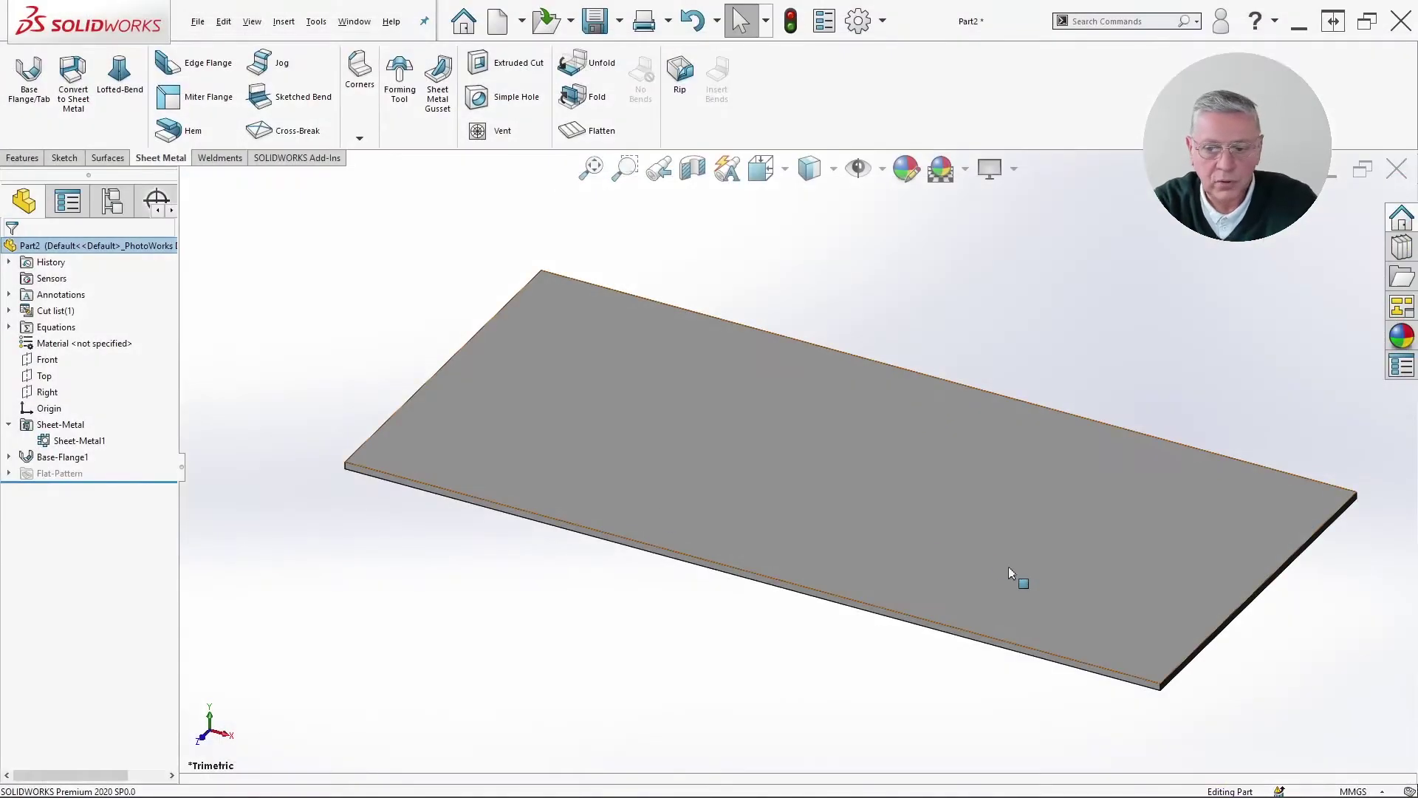
scroll(1204, 673, down, 4)
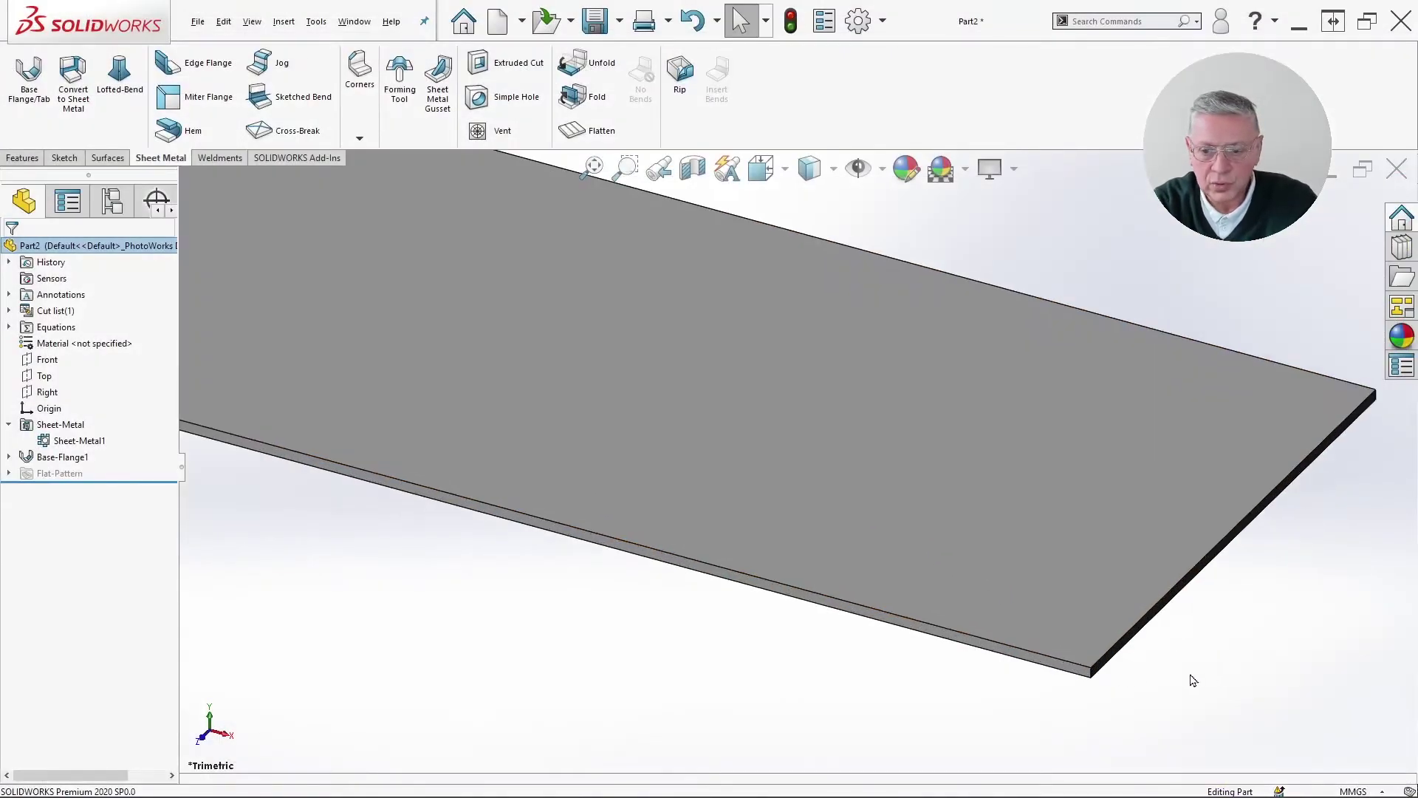
scroll(1092, 676, down, 3)
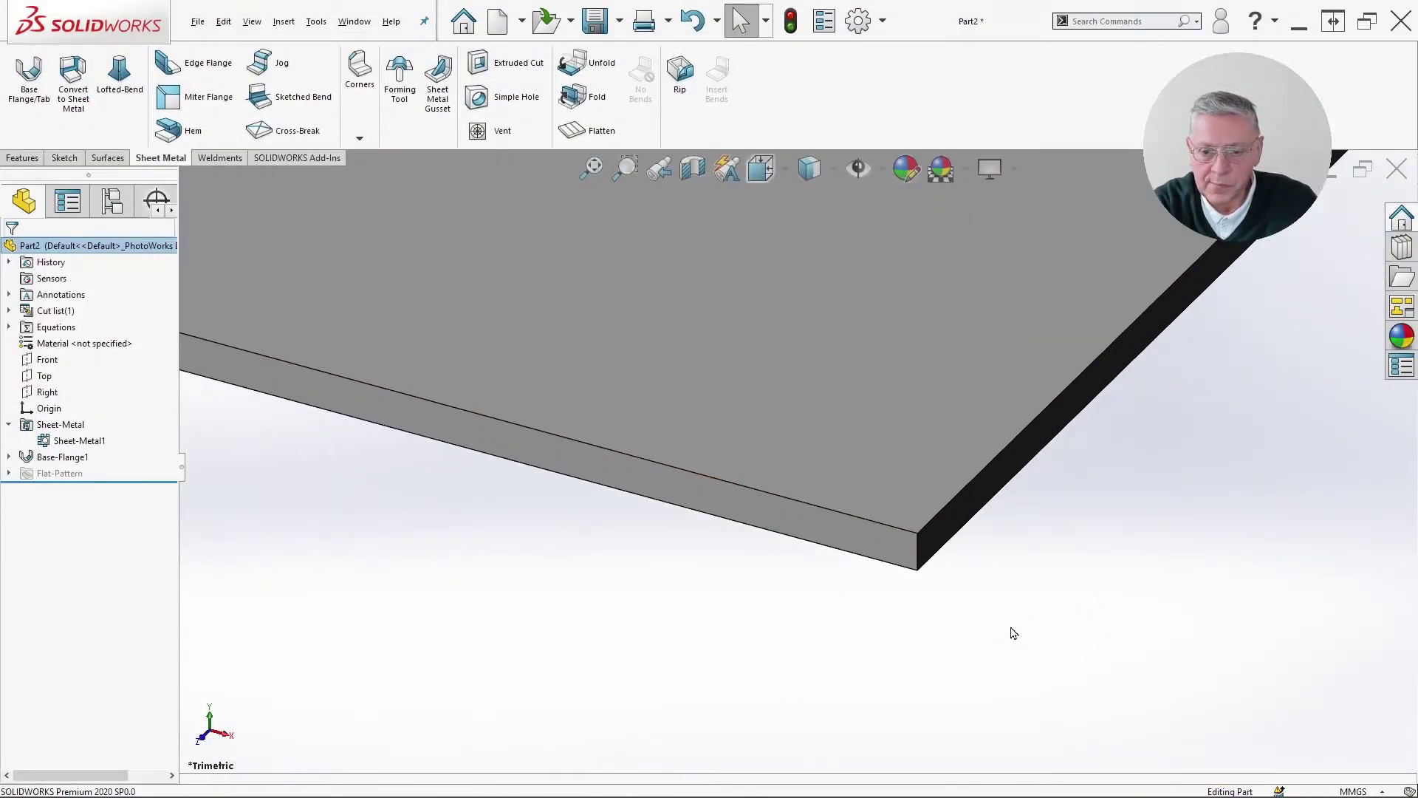
click(930, 538)
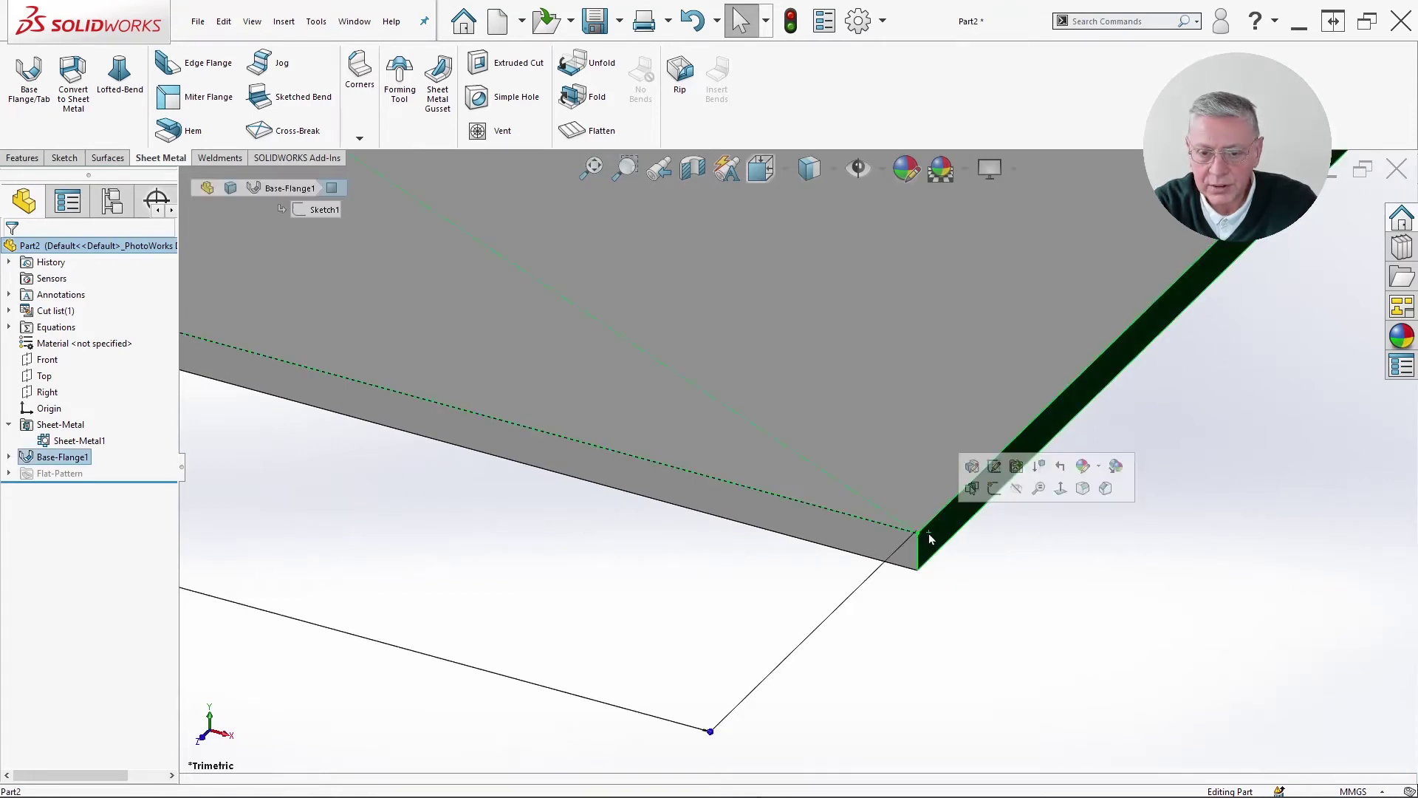
click(995, 490)
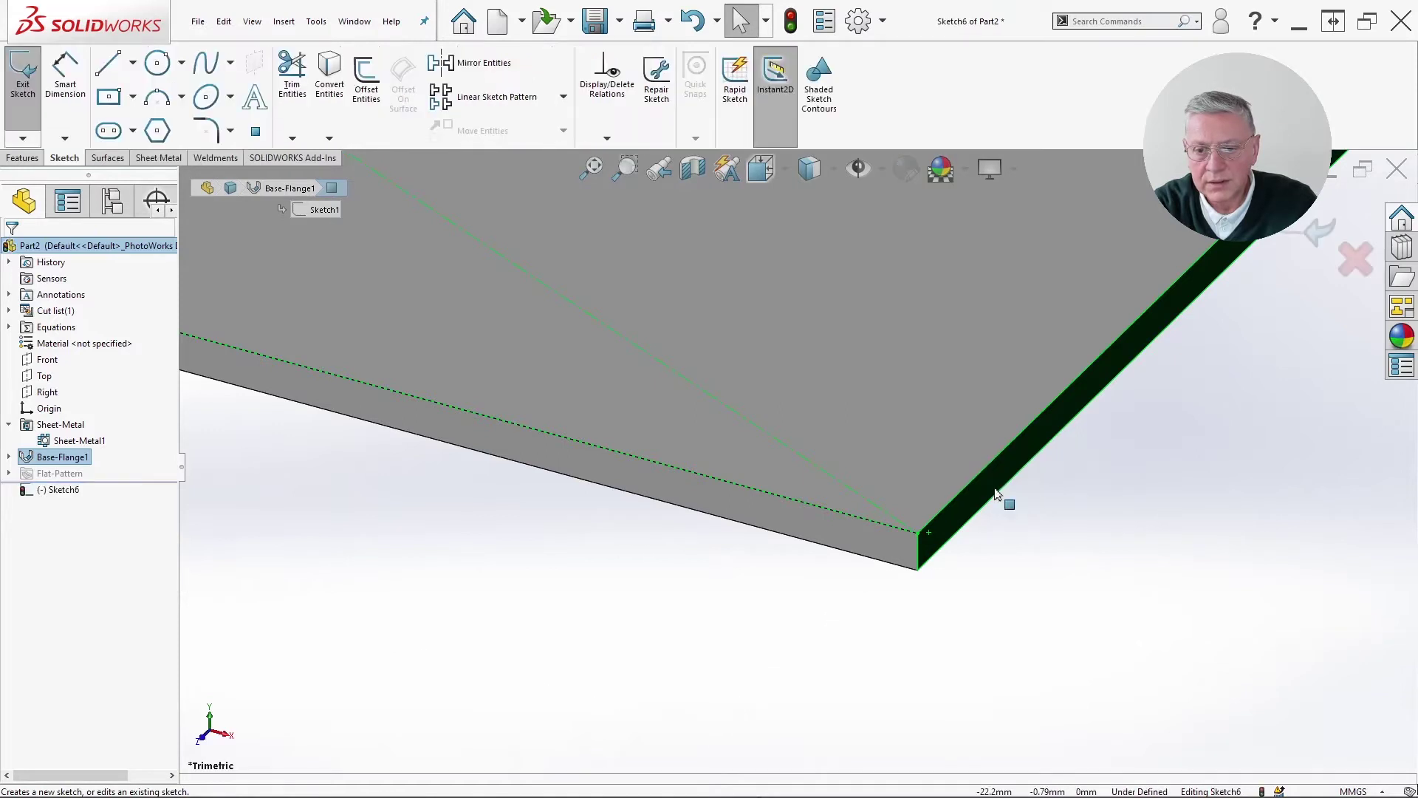
mouse_move(953, 496)
middle_down()
mouse_move(887, 473)
mouse_move(881, 449)
mouse_move(690, 459)
middle_up()
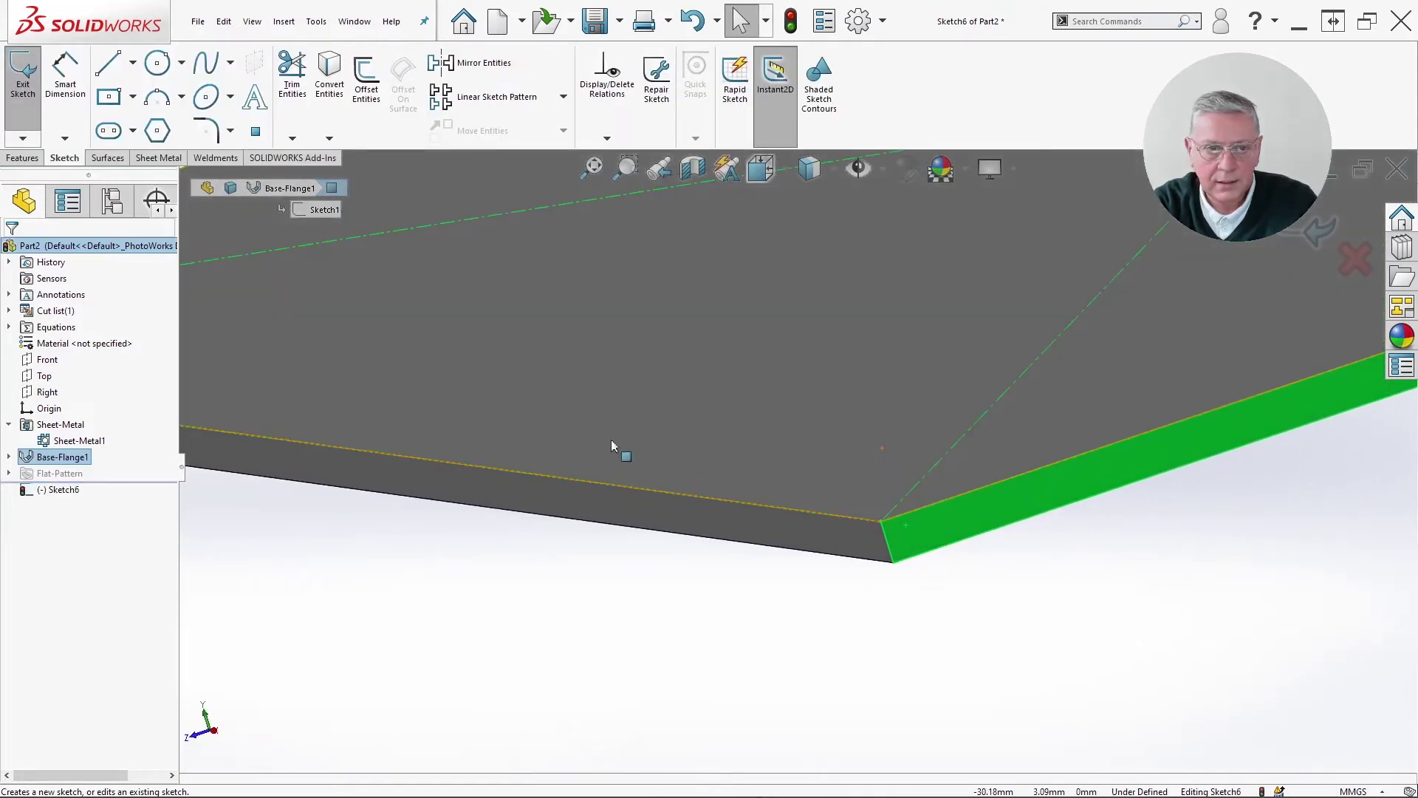
- Sketch a vertical line about 8.3 mm up from the end face's upper corner and a connected horizontal line about 3.3 mm outward
key(l)
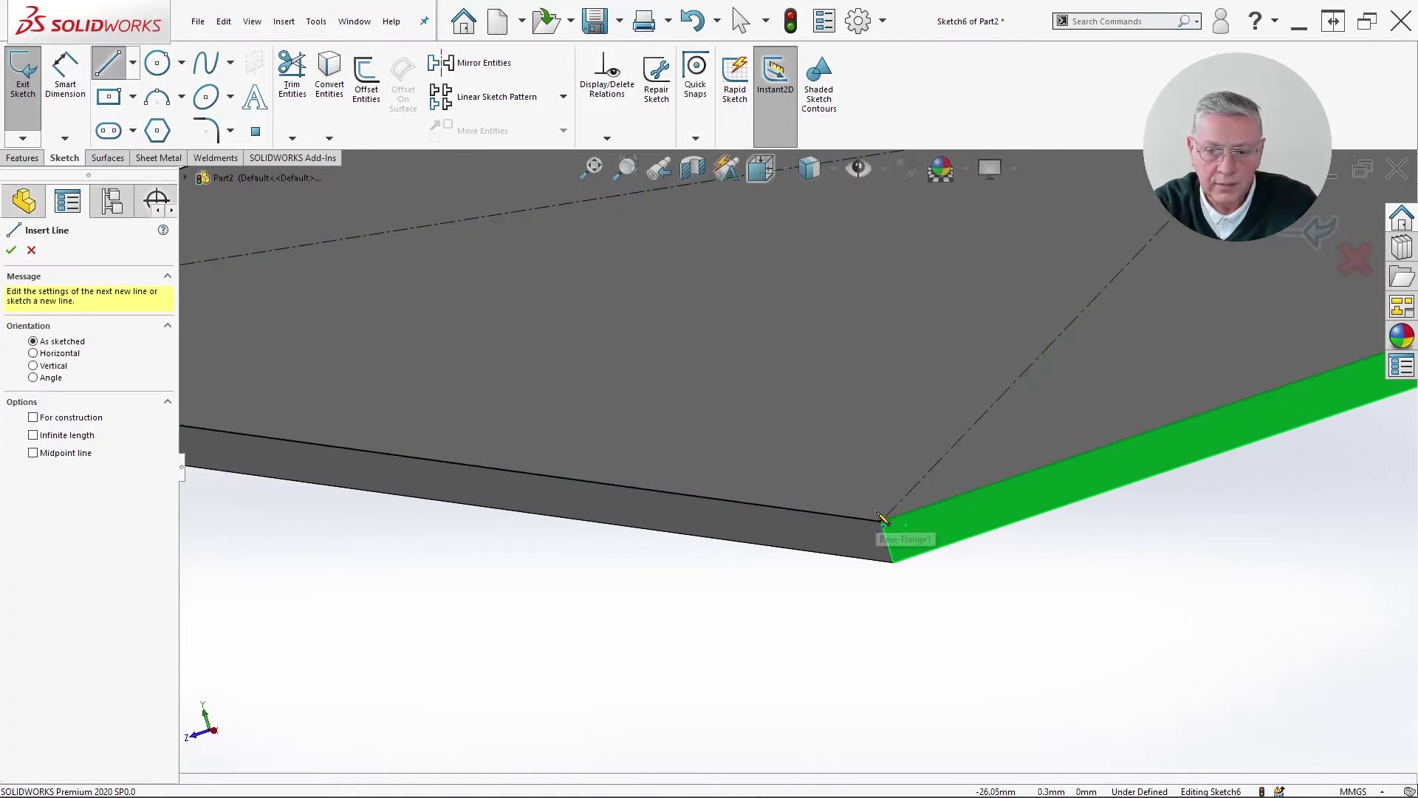
click(880, 521)
scroll(833, 305, up, 5)
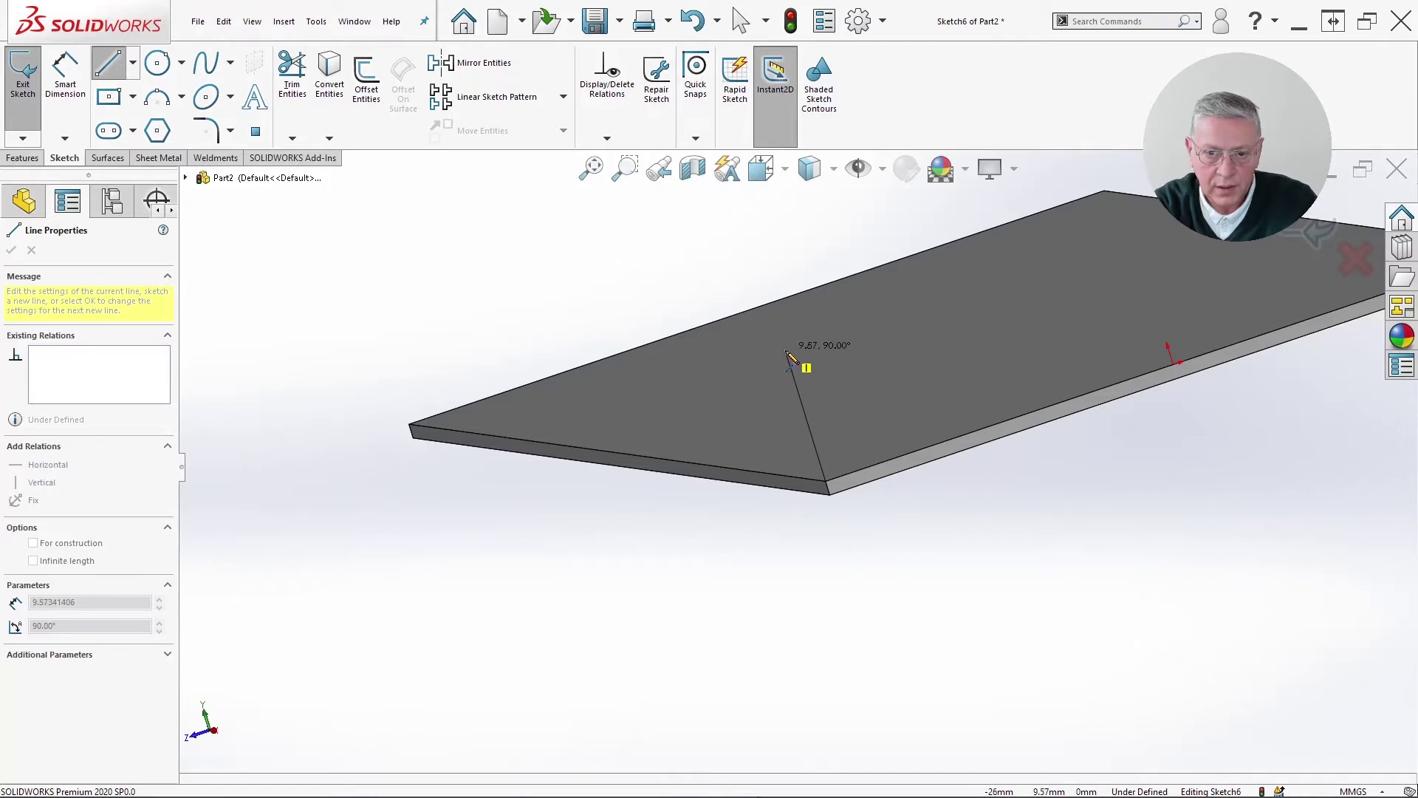
mouse_move(789, 355)
middle_down()
mouse_move(760, 325)
mouse_move(760, 370)
mouse_move(766, 339)
middle_up()
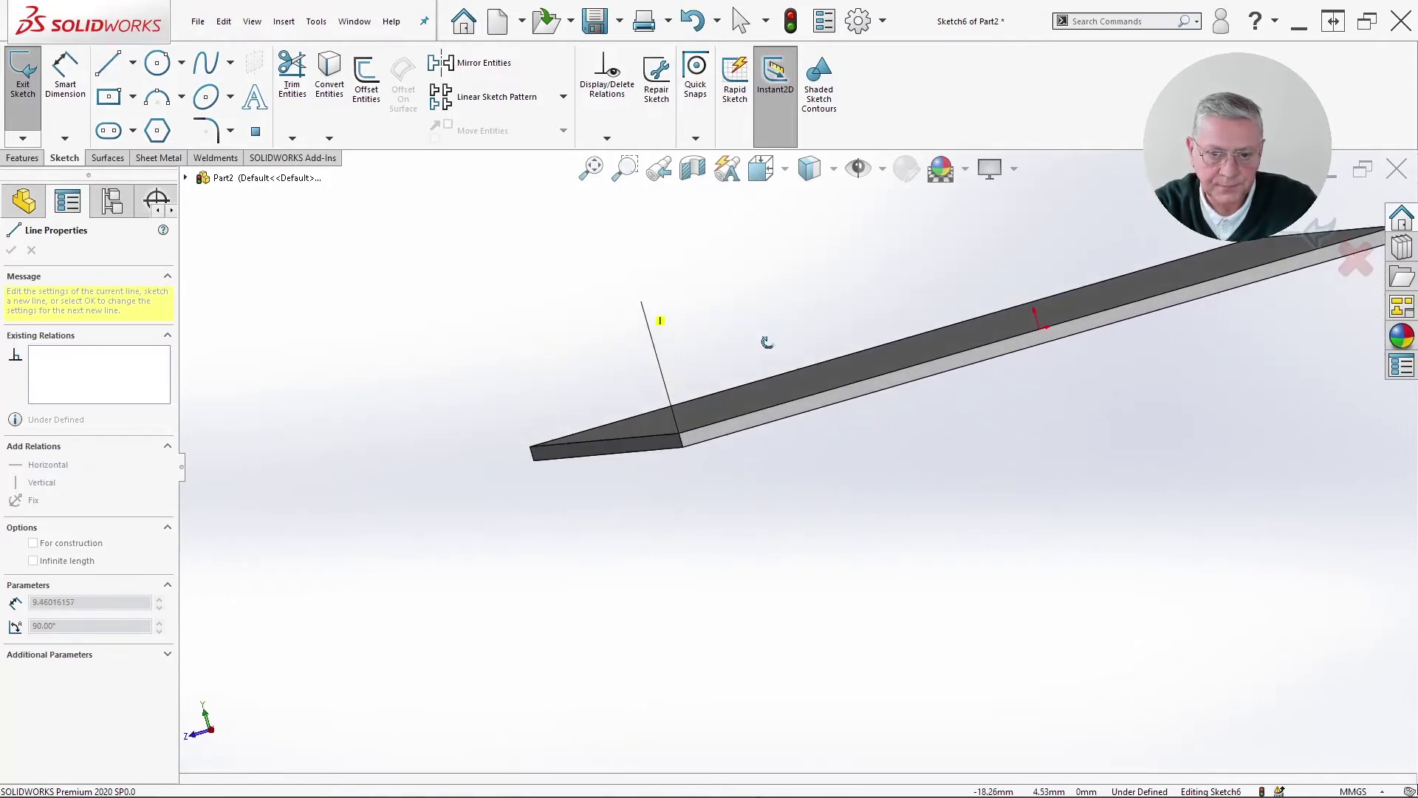
click(646, 319)
double_click(600, 331)
- Dimension the vertical sketch line to 20 mm
key(d)
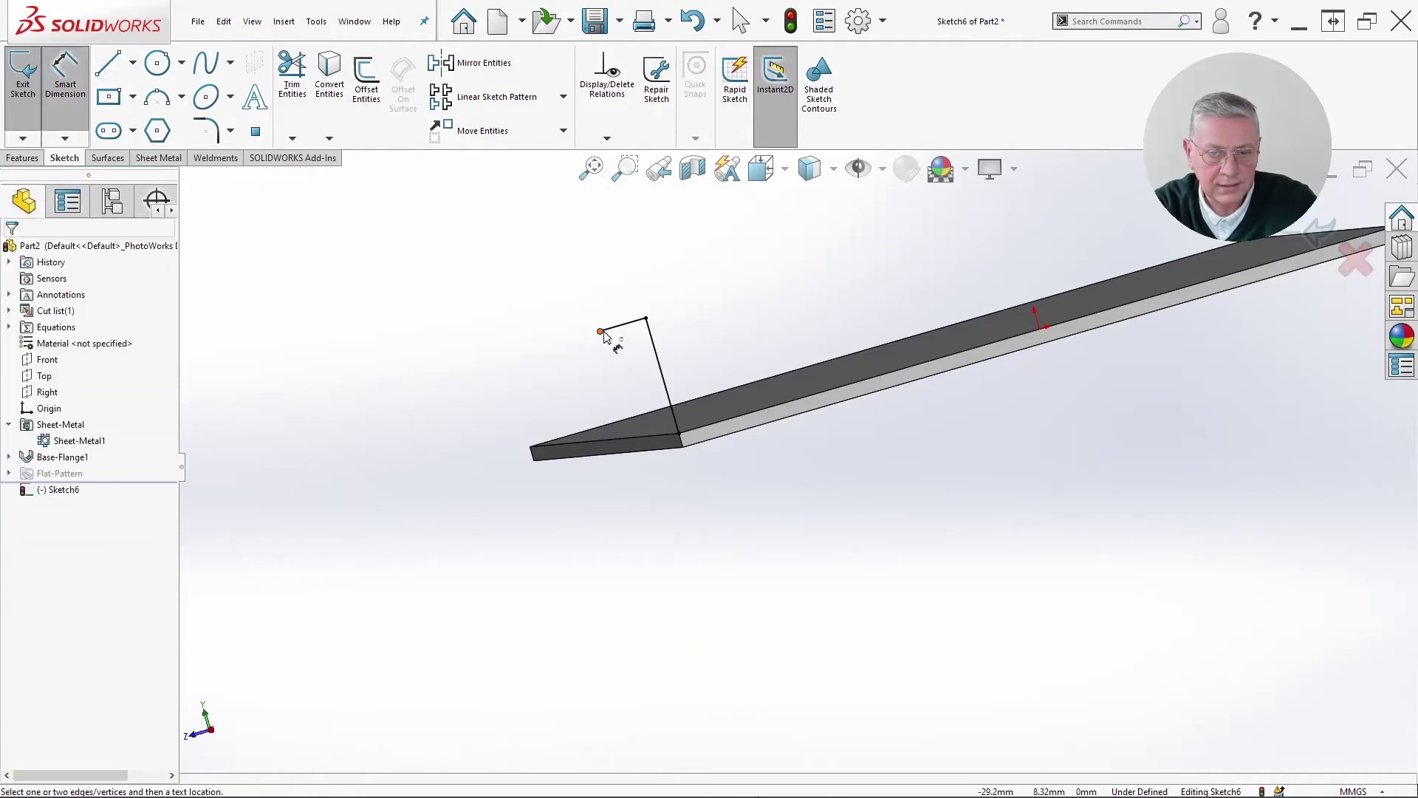
click(662, 377)
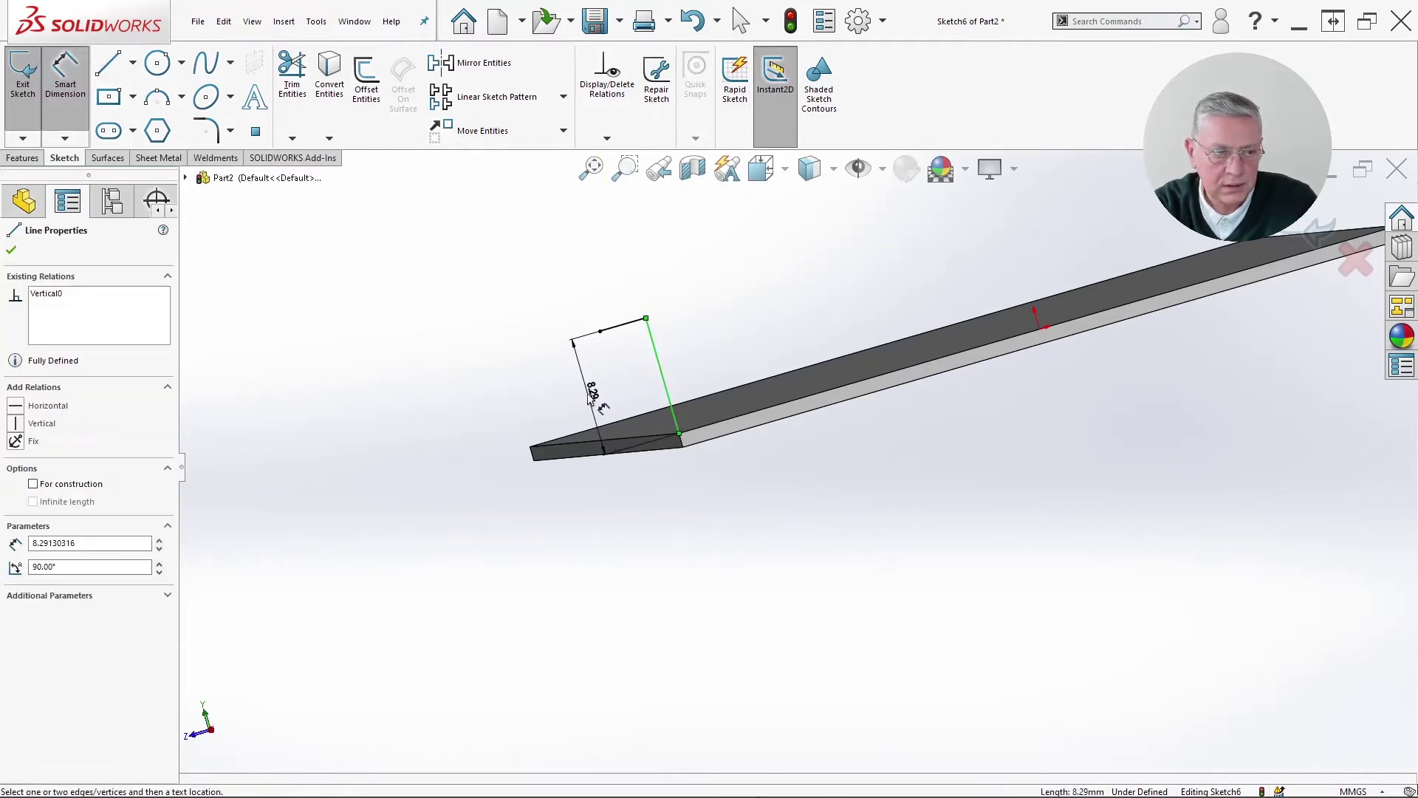
click(590, 396)
text(20)
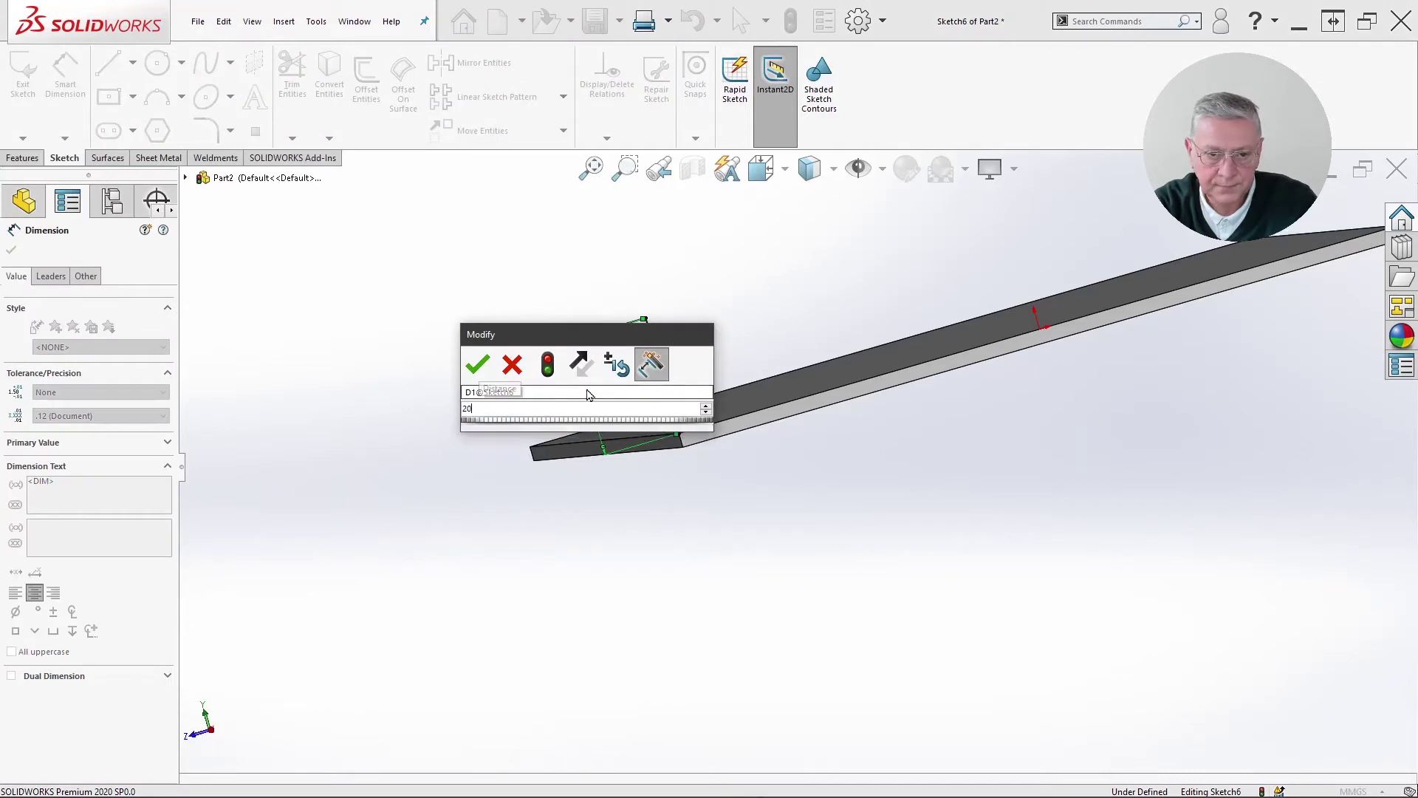
key(Return)
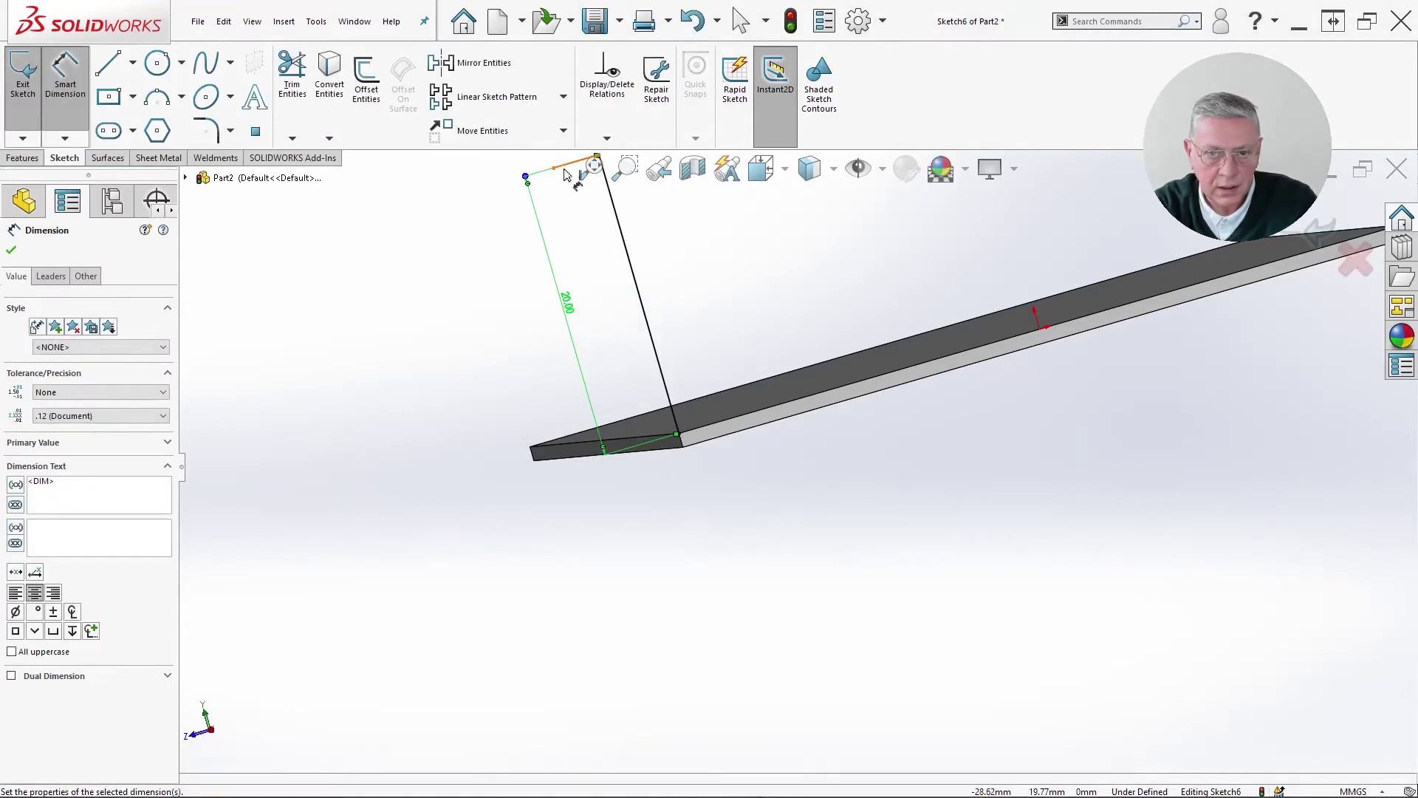
- Dimension the short horizontal line to 5 mm and place its dimension above the line
click(564, 171)
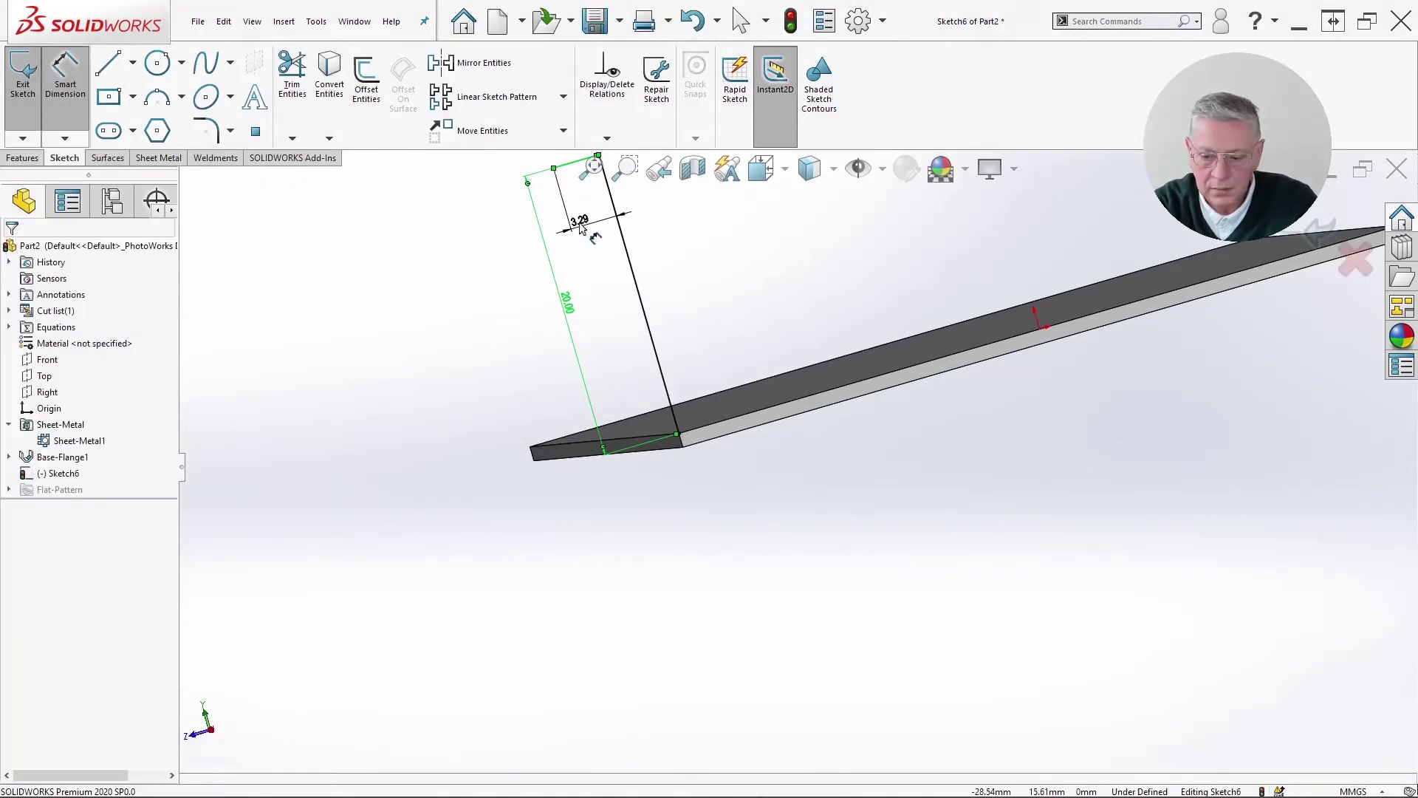
click(582, 229)
text(5)
key(Return)
key(f)
mouse_move(537, 356)
middle_down()
mouse_move(484, 415)
mouse_move(490, 431)
mouse_move(563, 437)
middle_up()
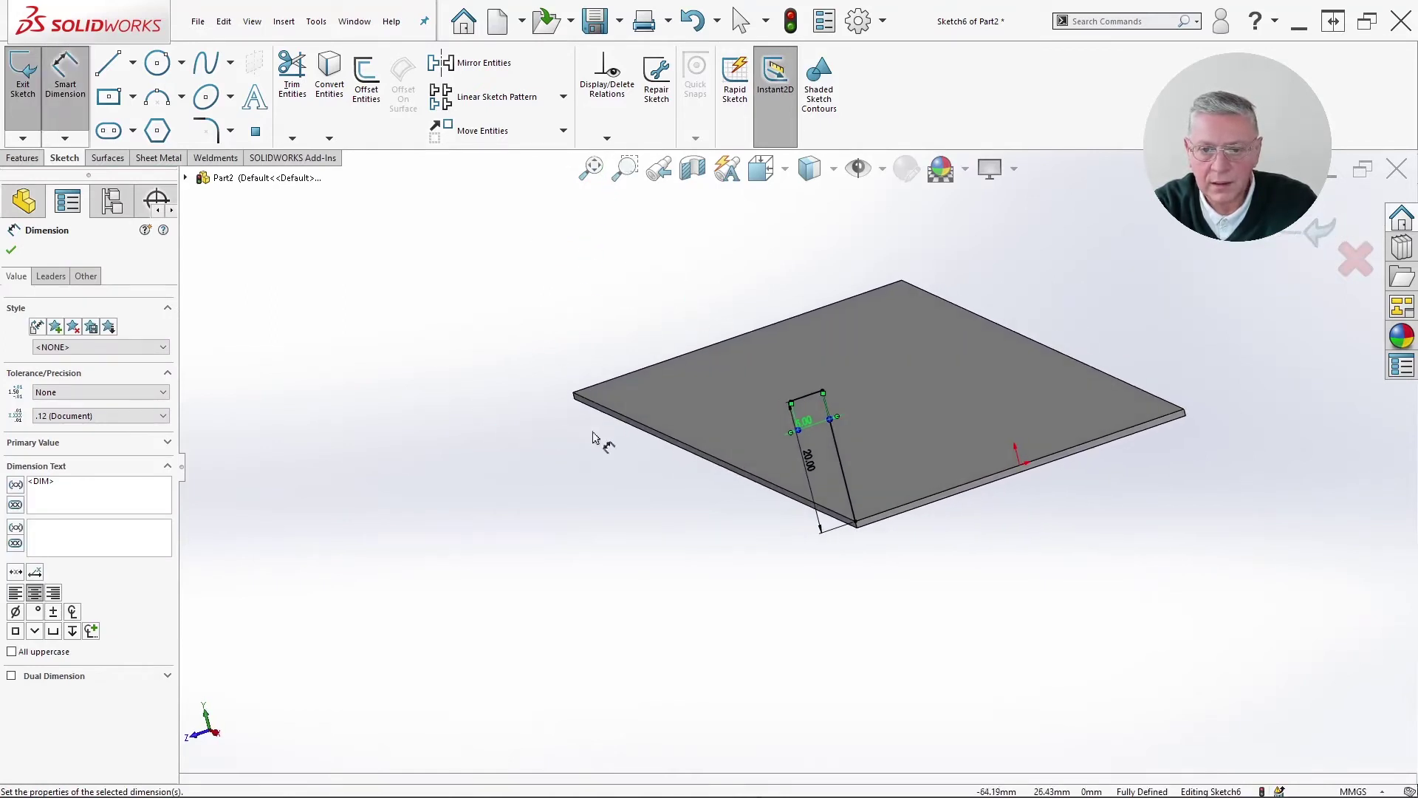
mouse_move(805, 422)
mouse_down()
mouse_move(823, 379)
mouse_move(803, 380)
mouse_up()
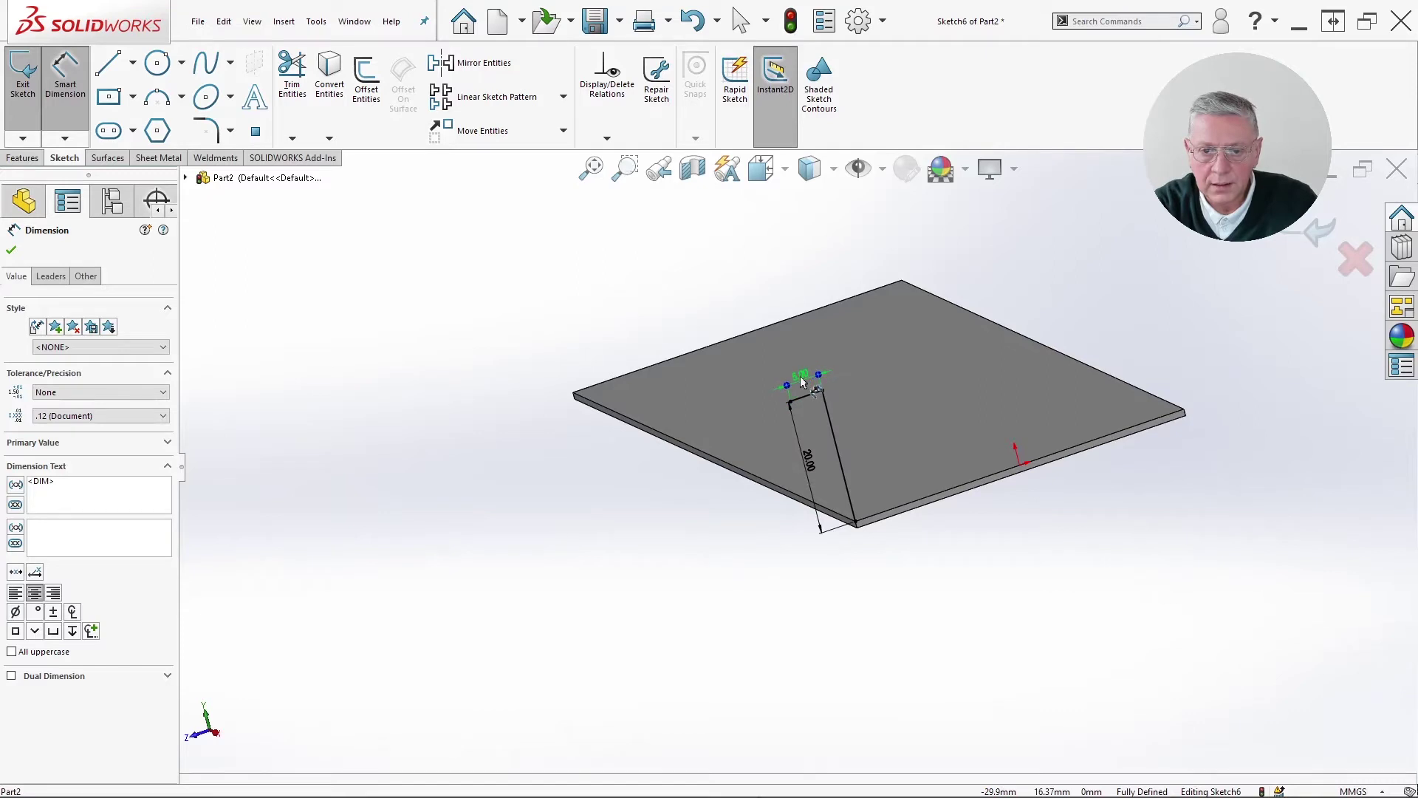
click(655, 471)
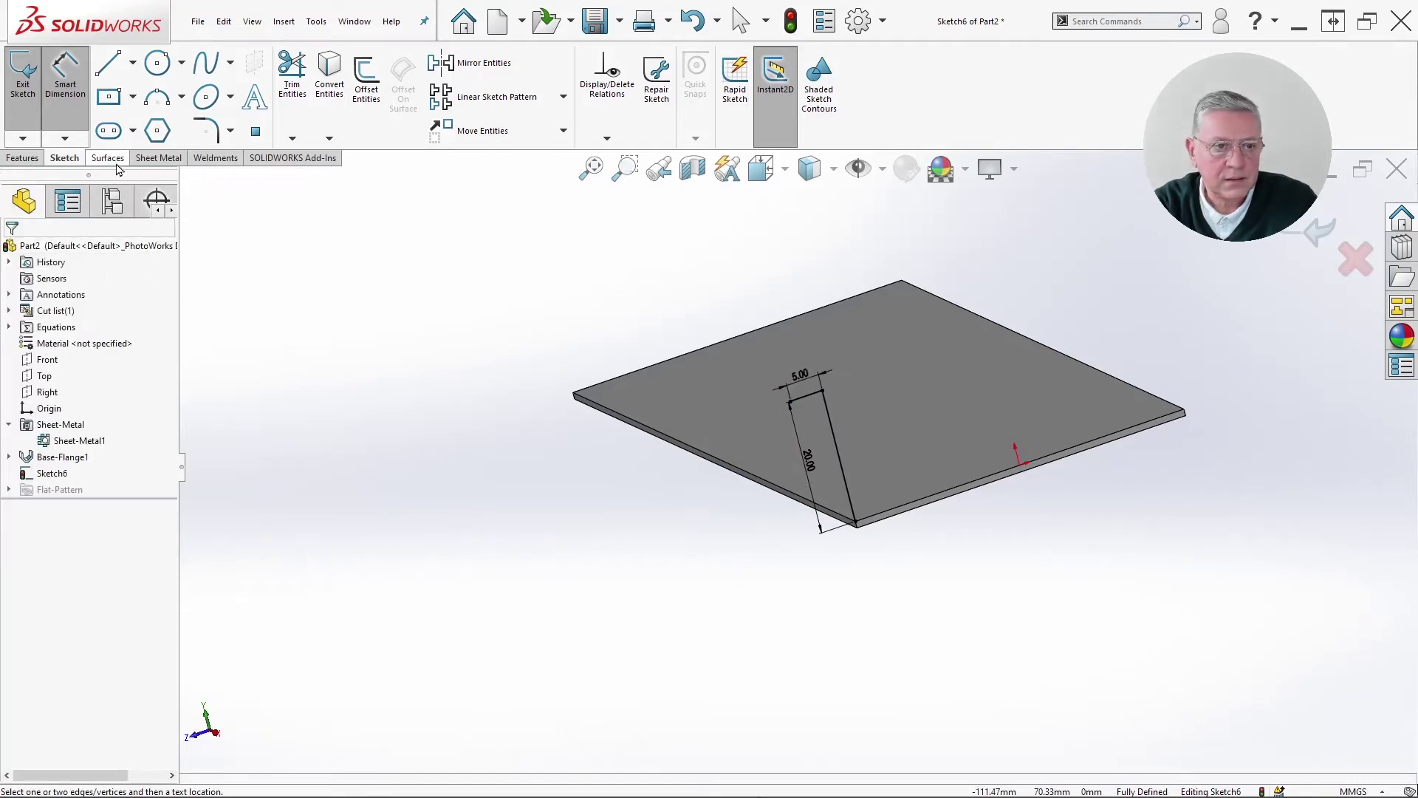
- Start a Miter Flange from the profile sketch along the 114 mm base edge and add the adjoining 52 mm edge at the far end
click(154, 159)
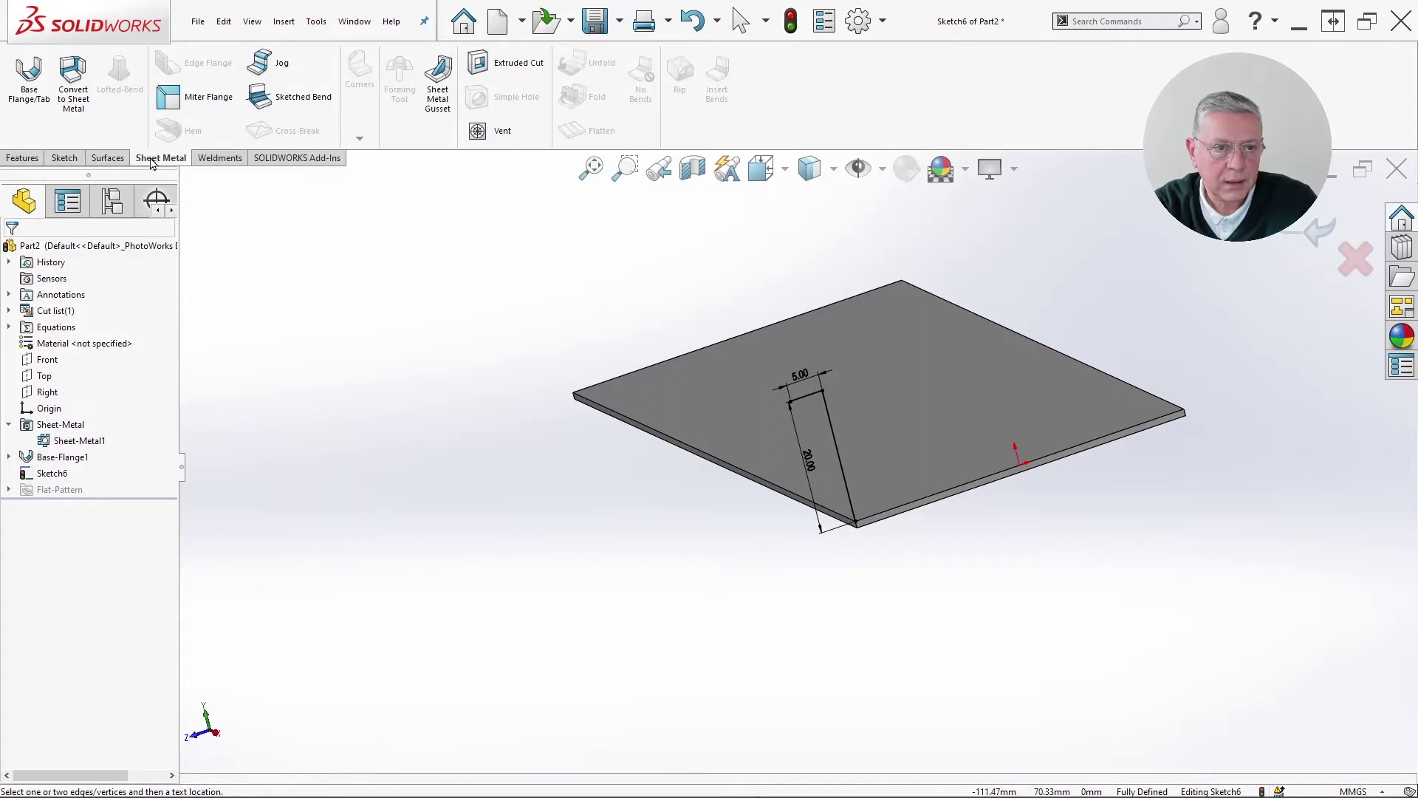
click(210, 104)
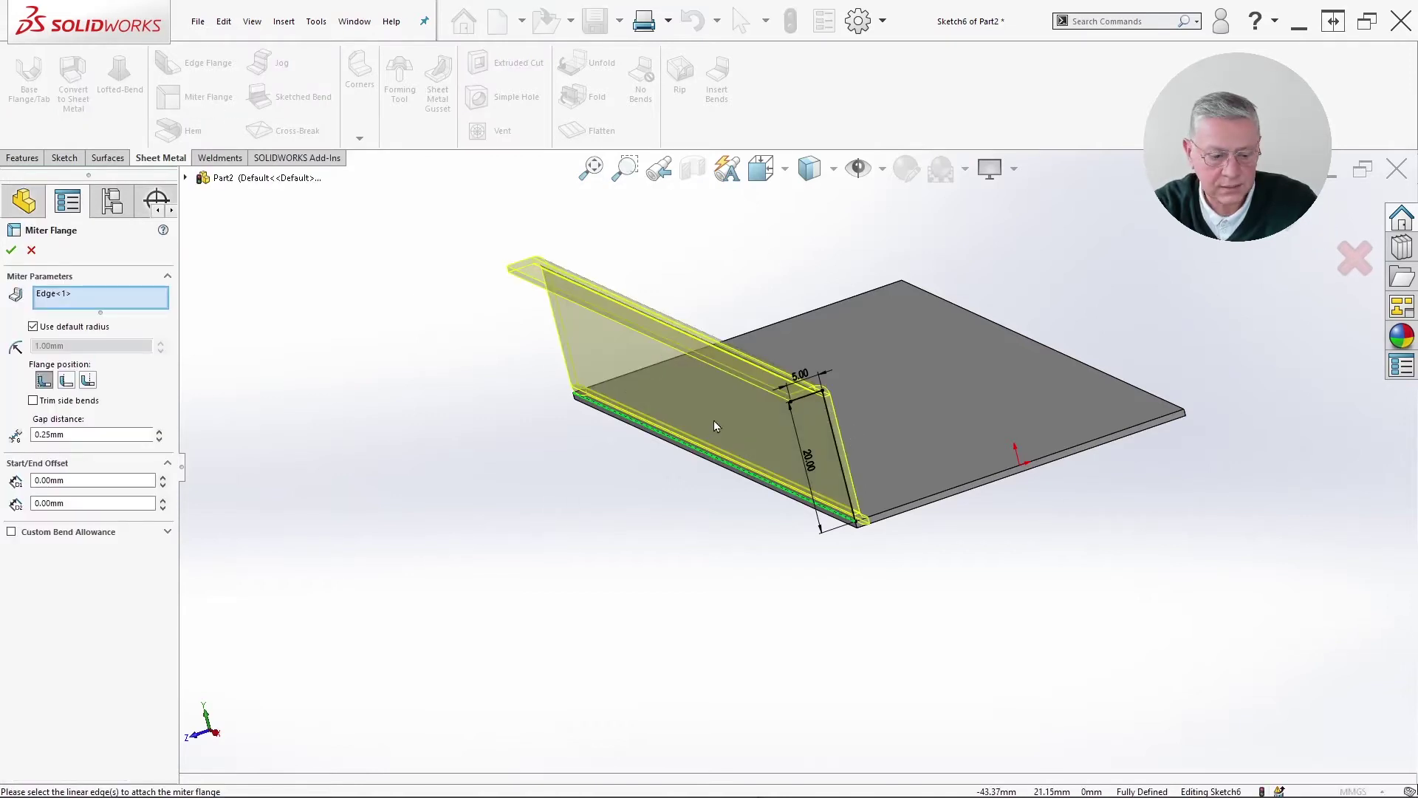
scroll(713, 421, up, 2)
scroll(715, 415, up, 2)
ctrl+middle_drag(646, 510, 633, 500)
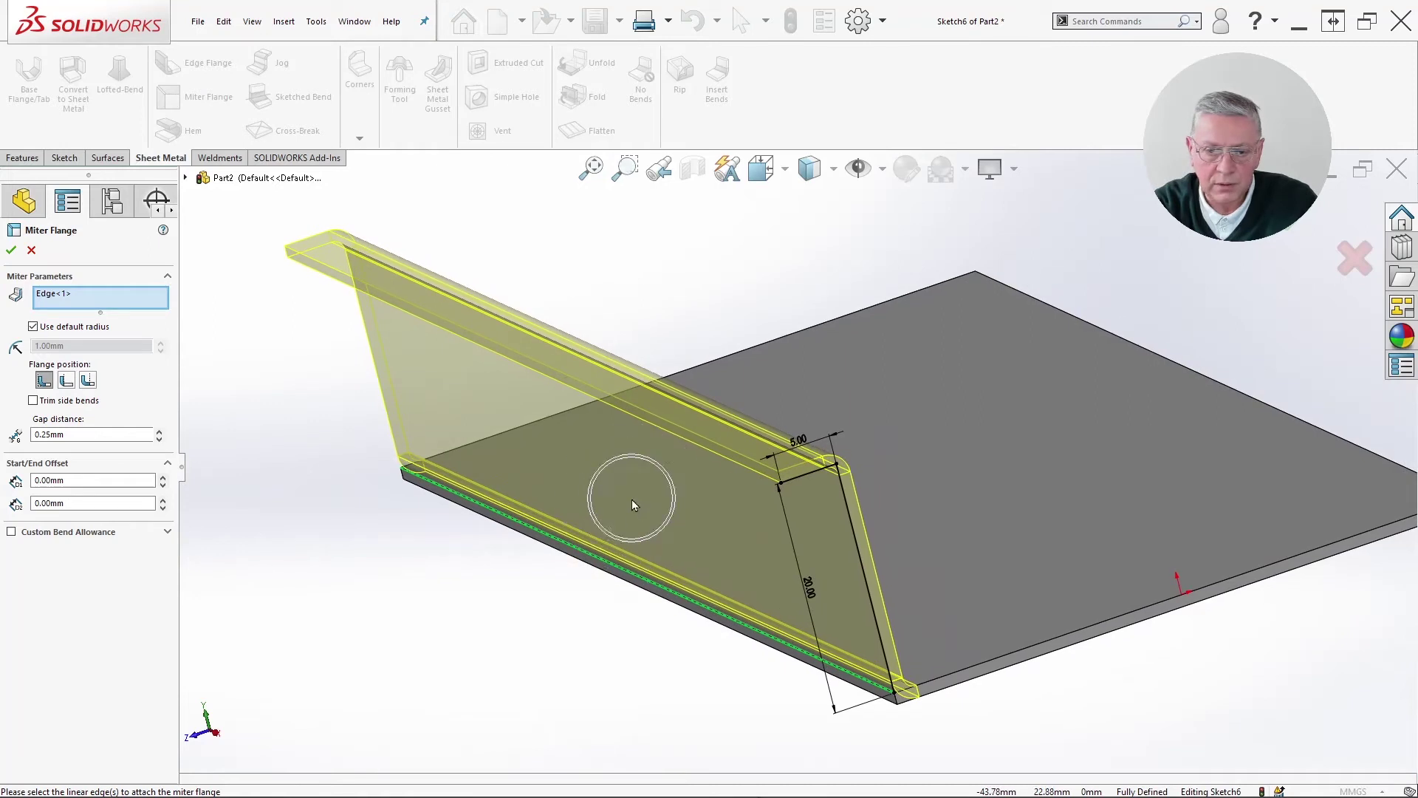
click(74, 298)
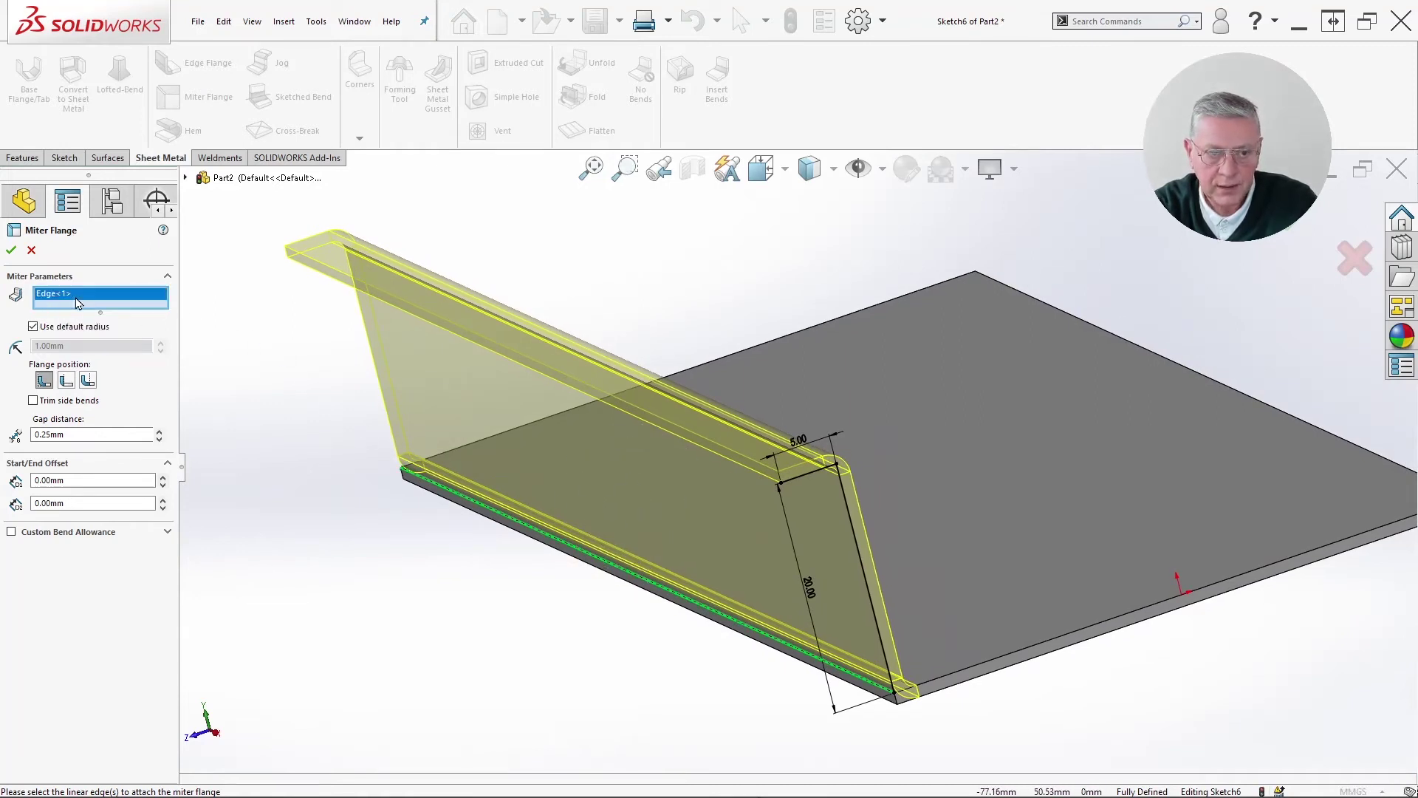
click(712, 361)
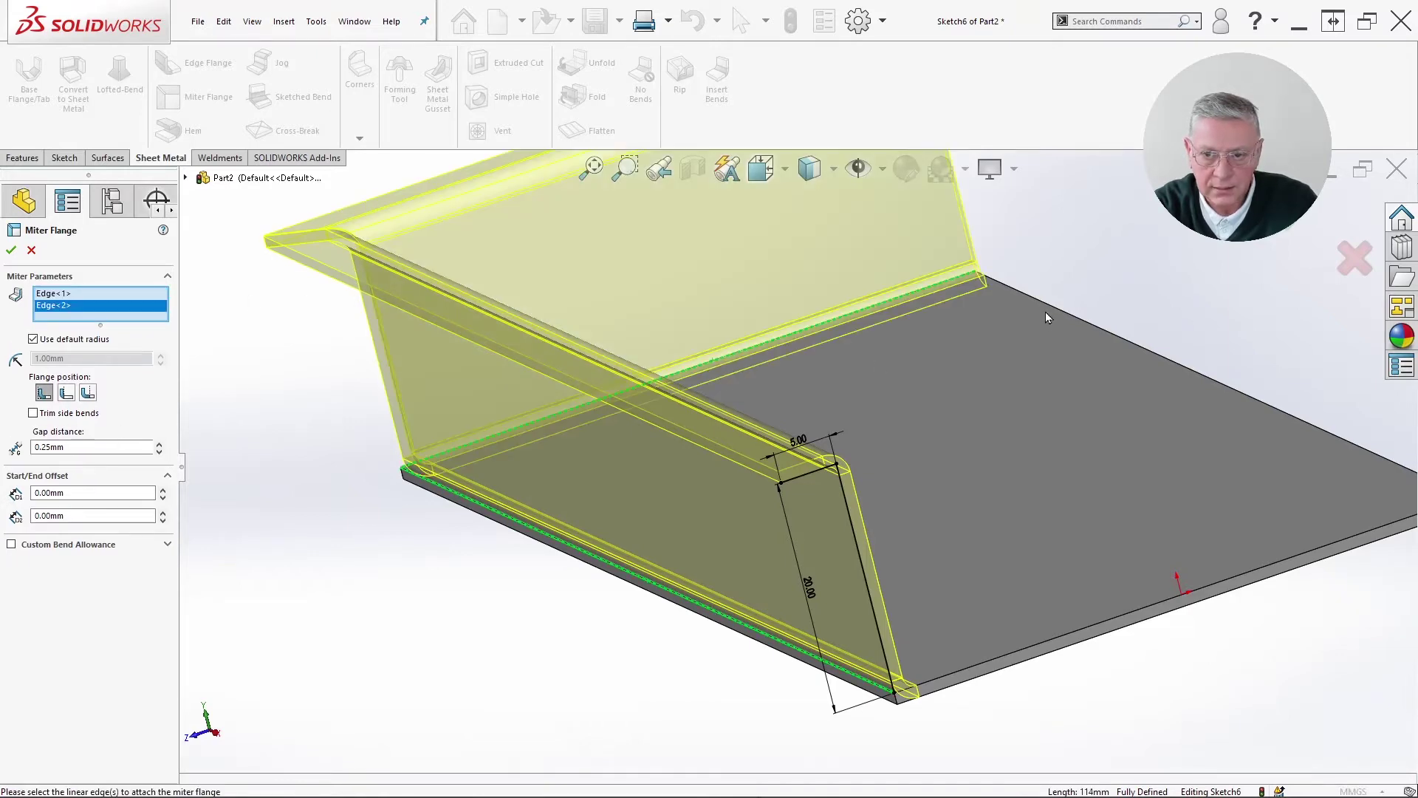
- Add the two remaining base edges and create the Miter Flange with the default radius and a 0.25 mm gap distance
scroll(1122, 322, down, 4)
middle_drag(1010, 351, 1004, 348)
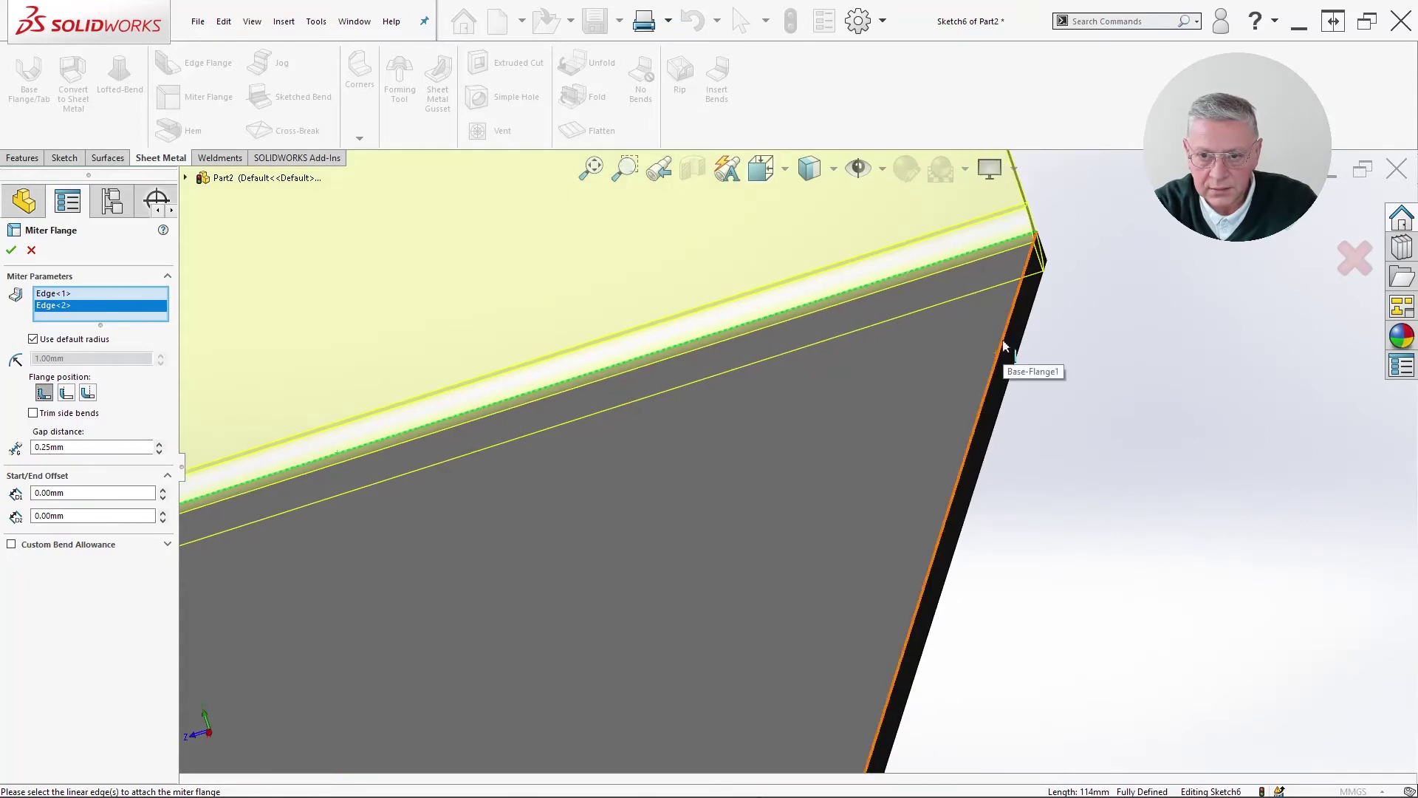
click(1003, 346)
scroll(1004, 348, up, 4)
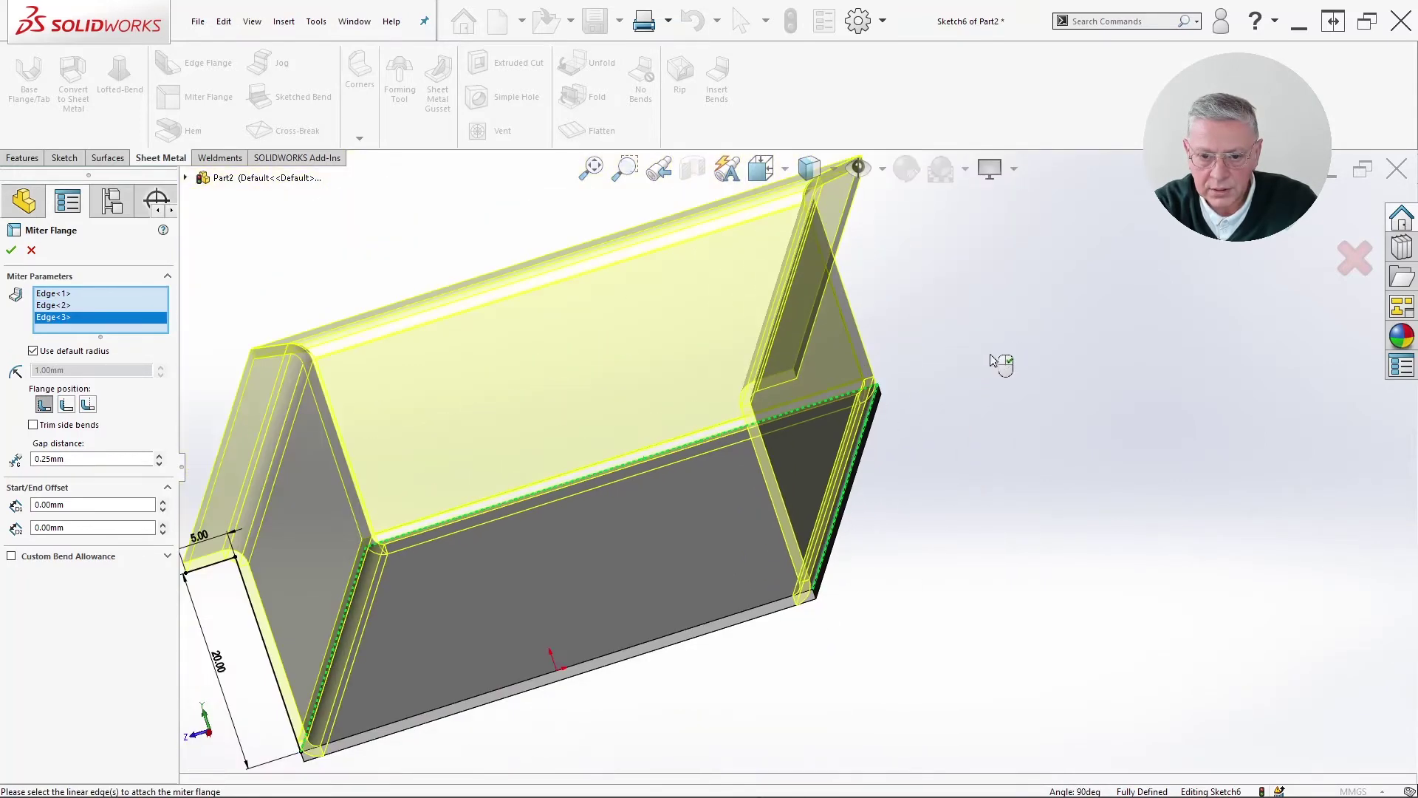
click(743, 617)
mouse_move(729, 517)
middle_down()
mouse_move(804, 485)
mouse_move(751, 532)
middle_up()
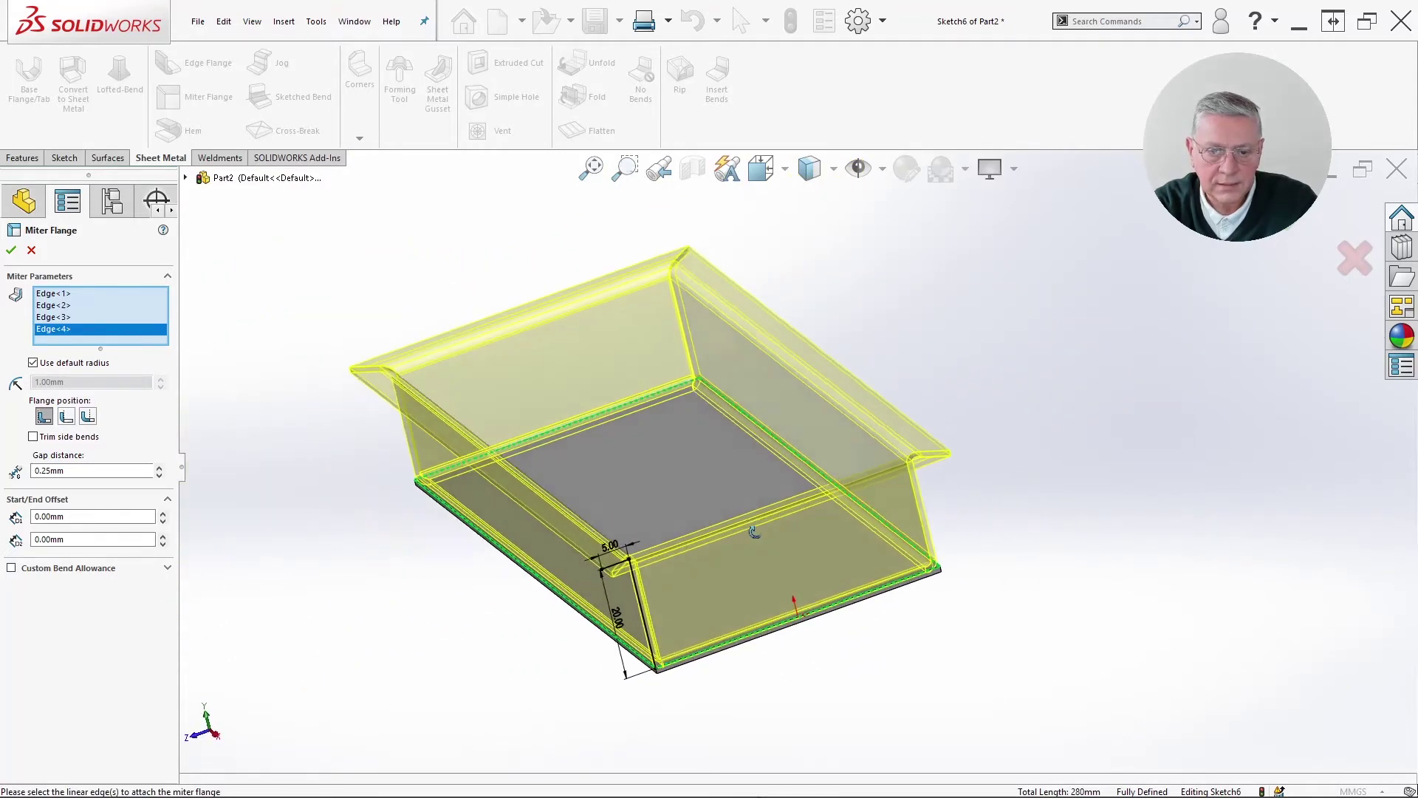
middle_drag(723, 463, 791, 490)
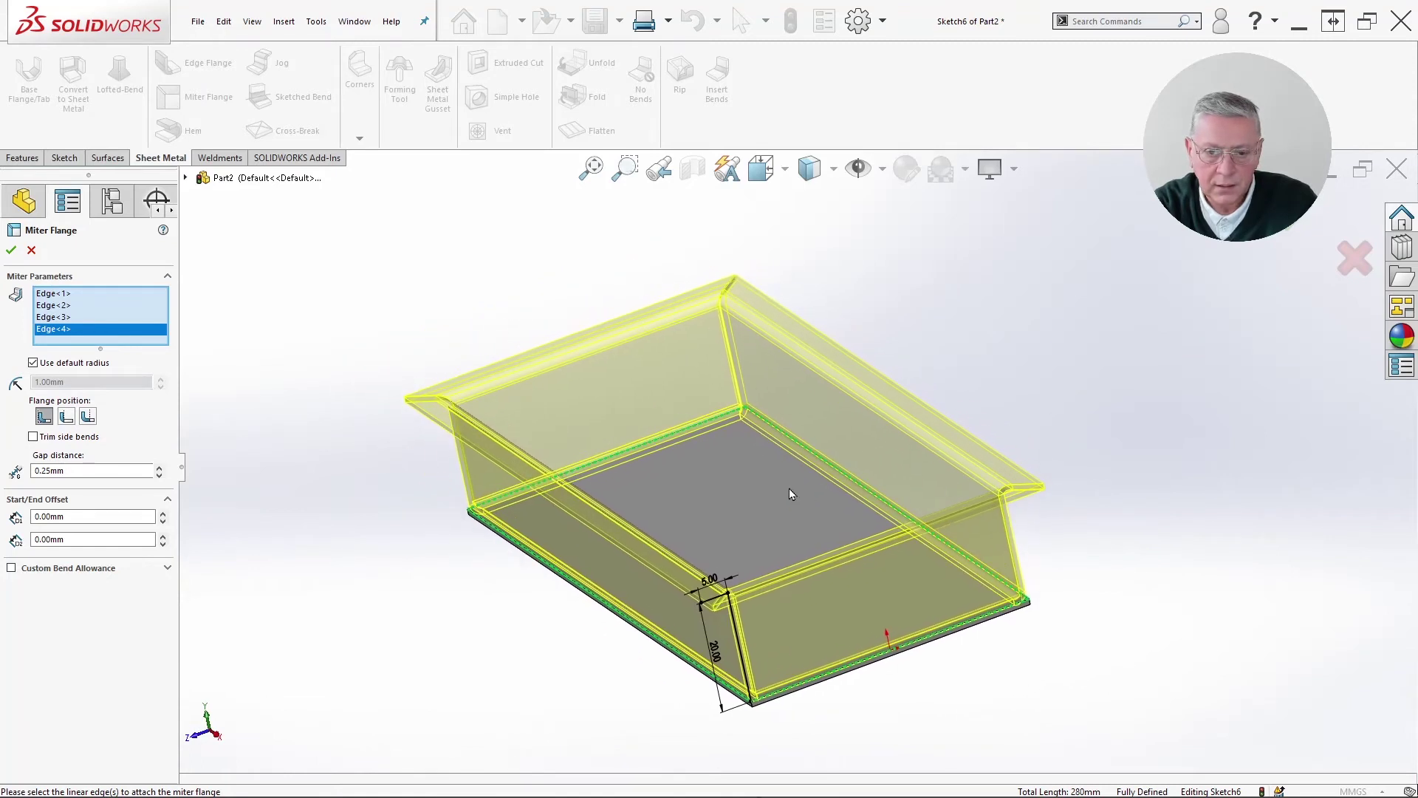
scroll(789, 489, down, 2)
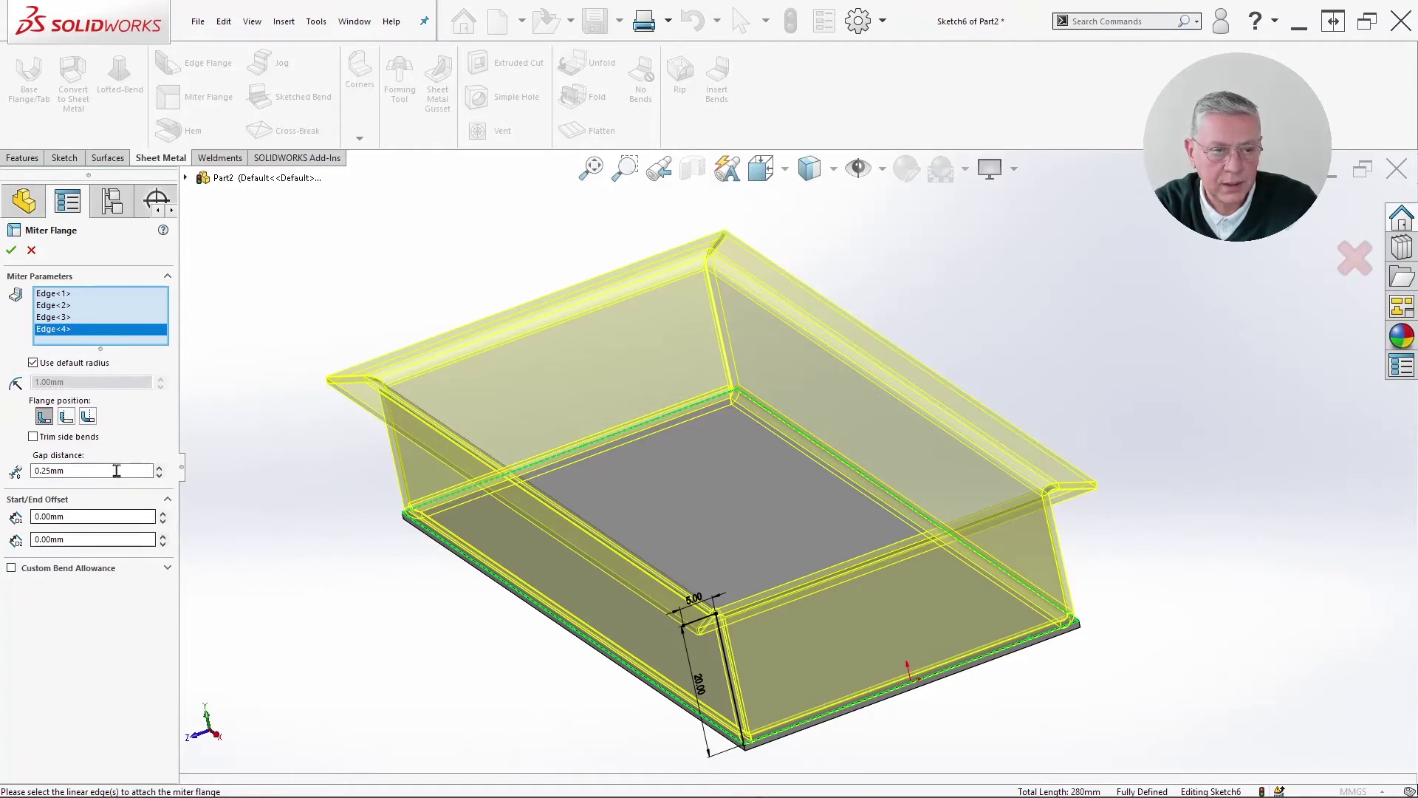
click(11, 251)
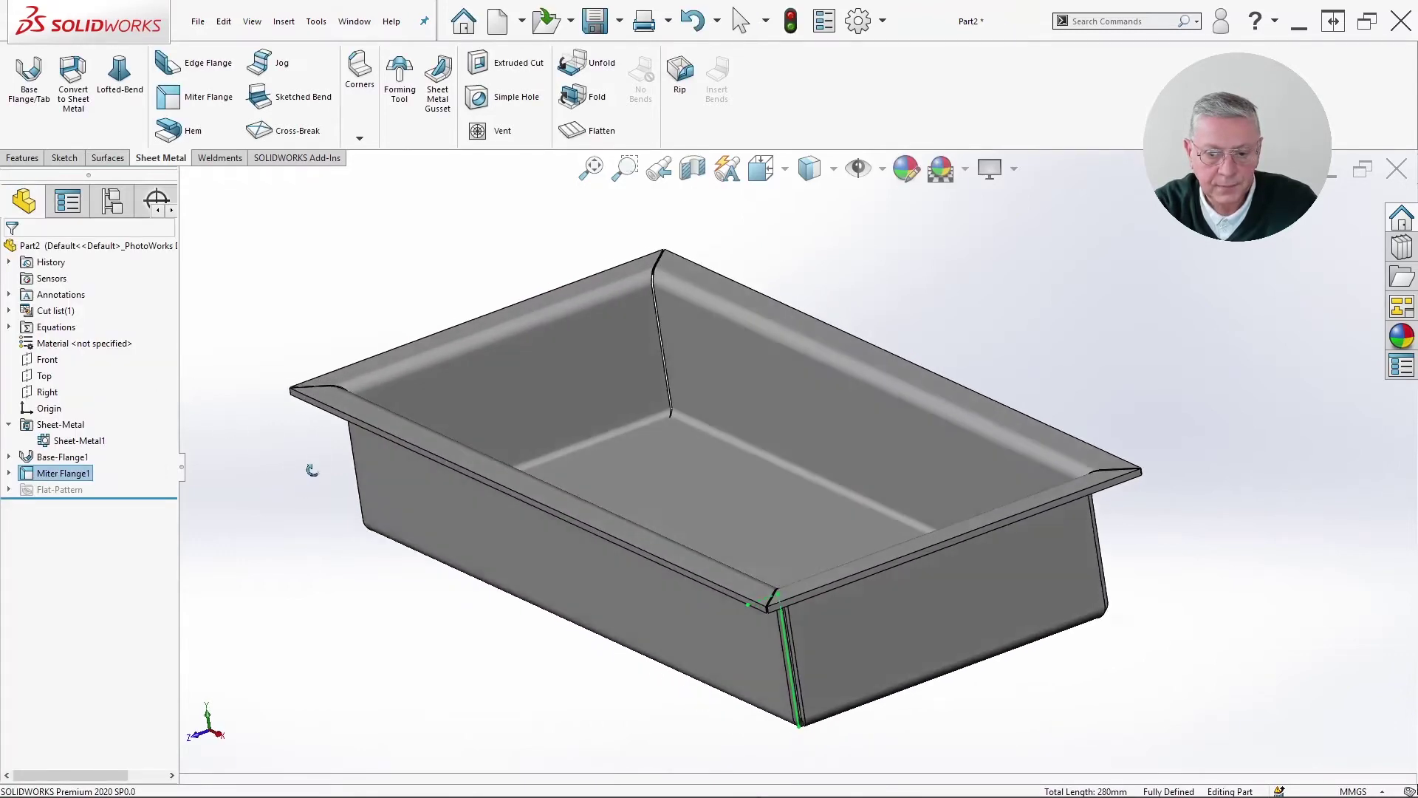
click(393, 624)
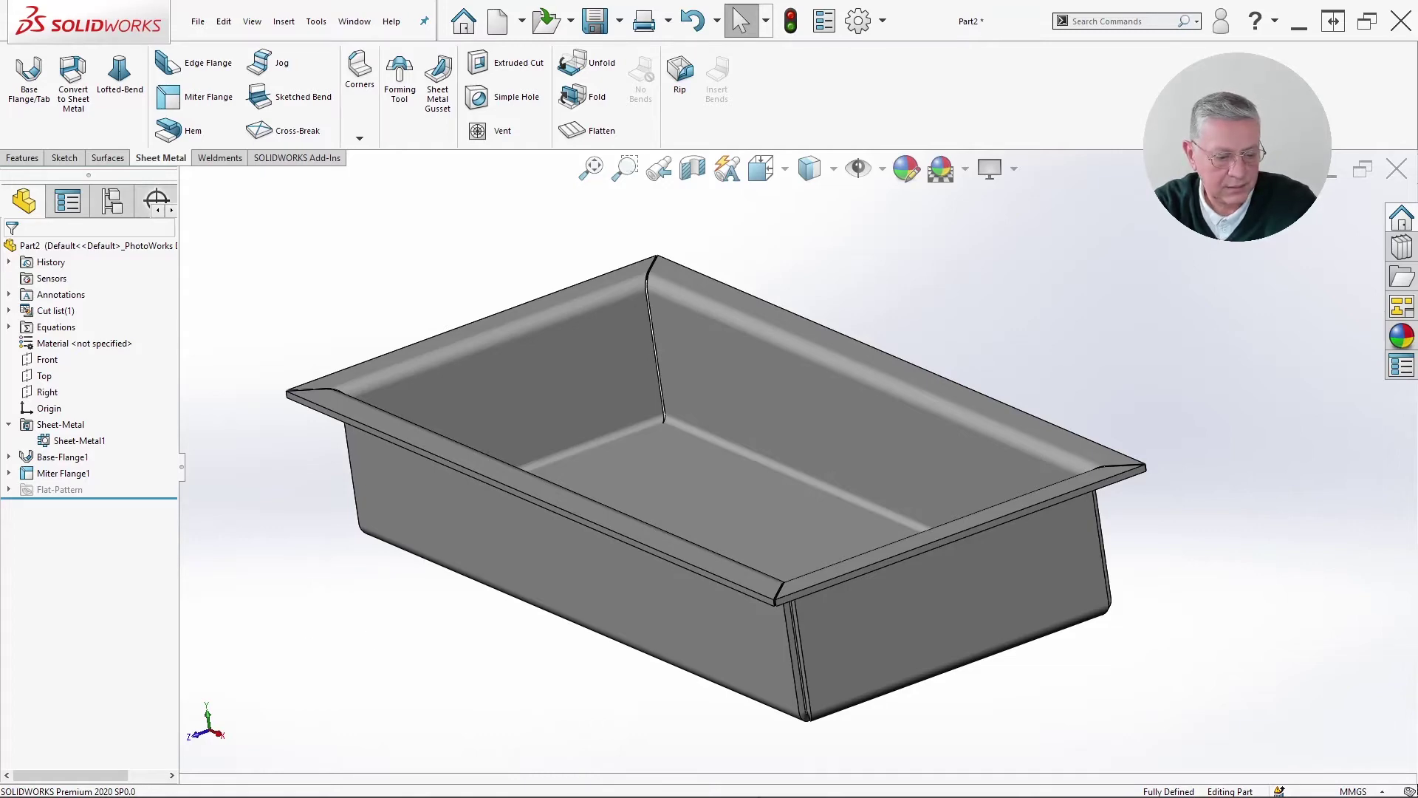
- Switch to the PDF worksheet in Adobe Acrobat and examine the Miter Flange and Closed Corner instructions in rows 6 and 7
key(alt+Tab)
scroll(1248, 628, down, 5)
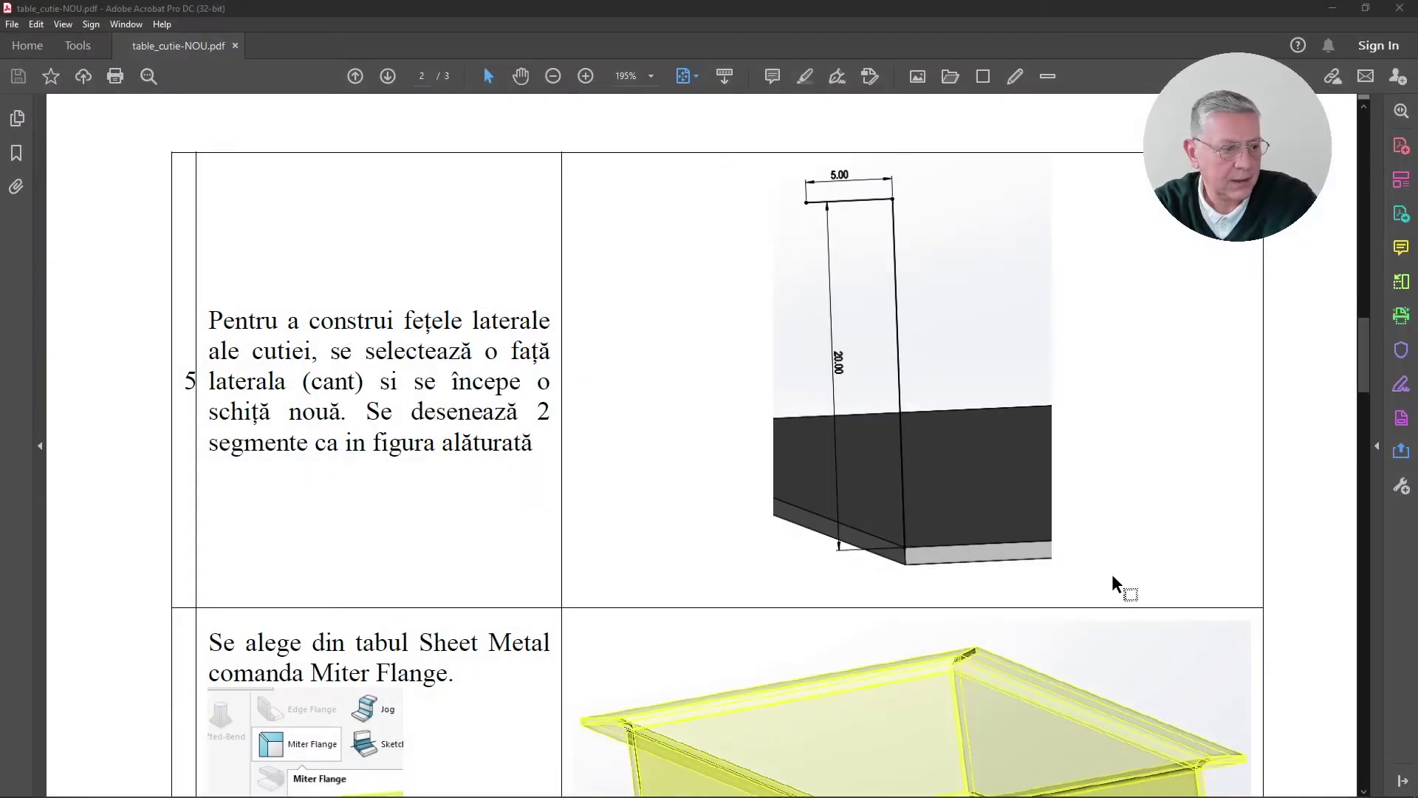
scroll(1082, 608, down, 6)
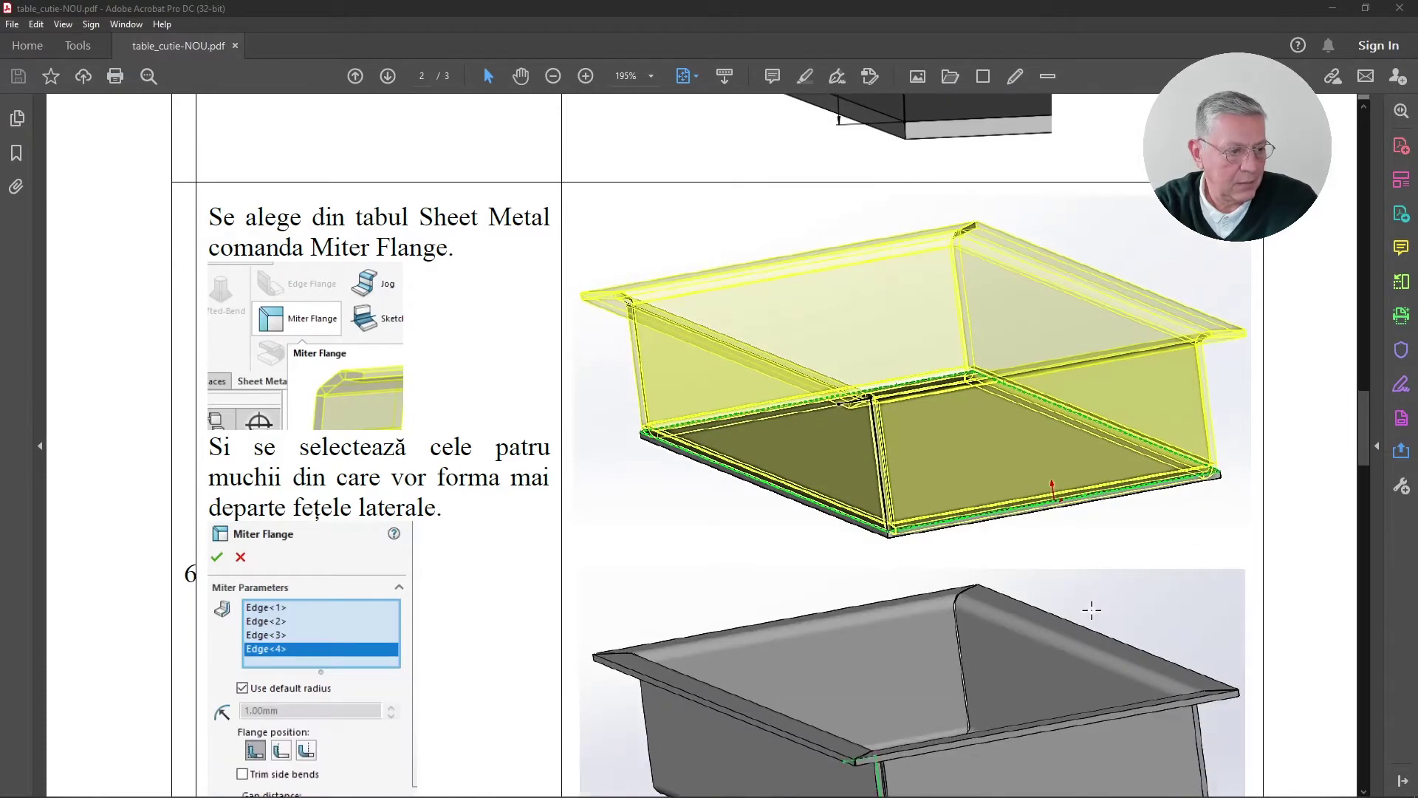
scroll(1102, 607, down, 2)
scroll(1102, 613, down, 4)
scroll(1096, 610, down, 8)
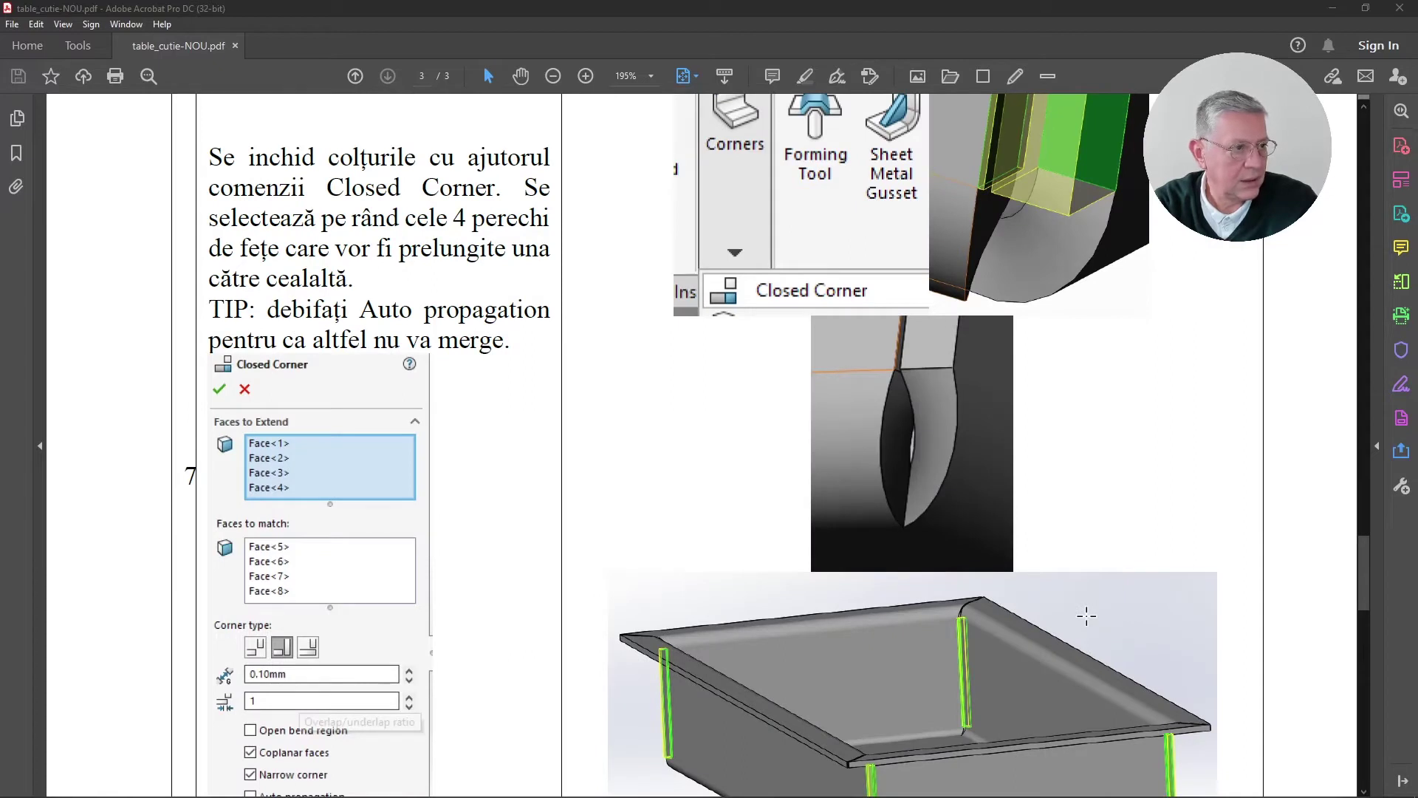
scroll(1085, 615, up, 2)
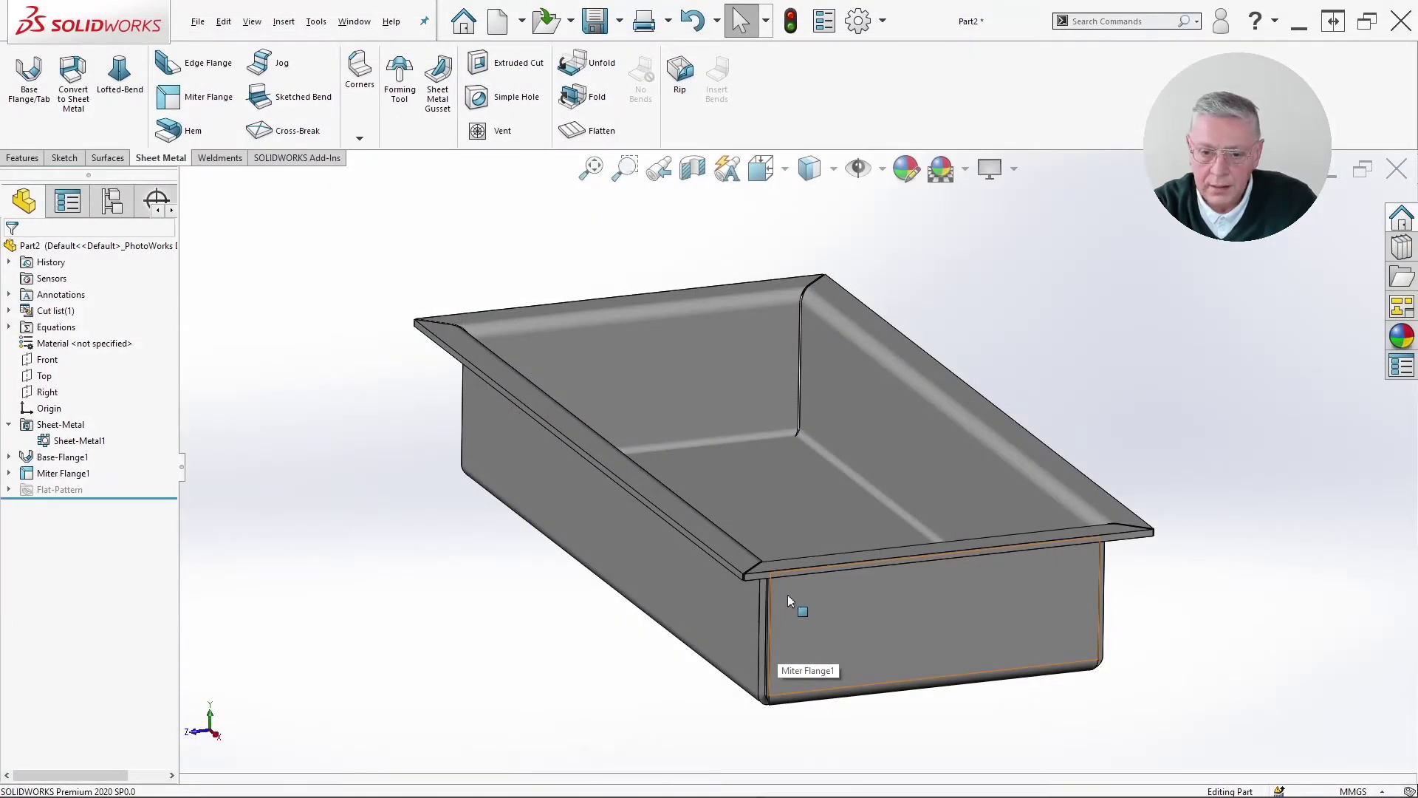
- Inspect up close the gap between the side walls at the box's near corner in SOLIDWORKS
scroll(768, 602, down, 5)
scroll(761, 609, down, 4)
mouse_move(783, 535)
middle_down()
mouse_move(788, 468)
mouse_move(819, 418)
middle_up()
middle_drag(815, 422, 786, 526)
scroll(785, 526, up, 3)
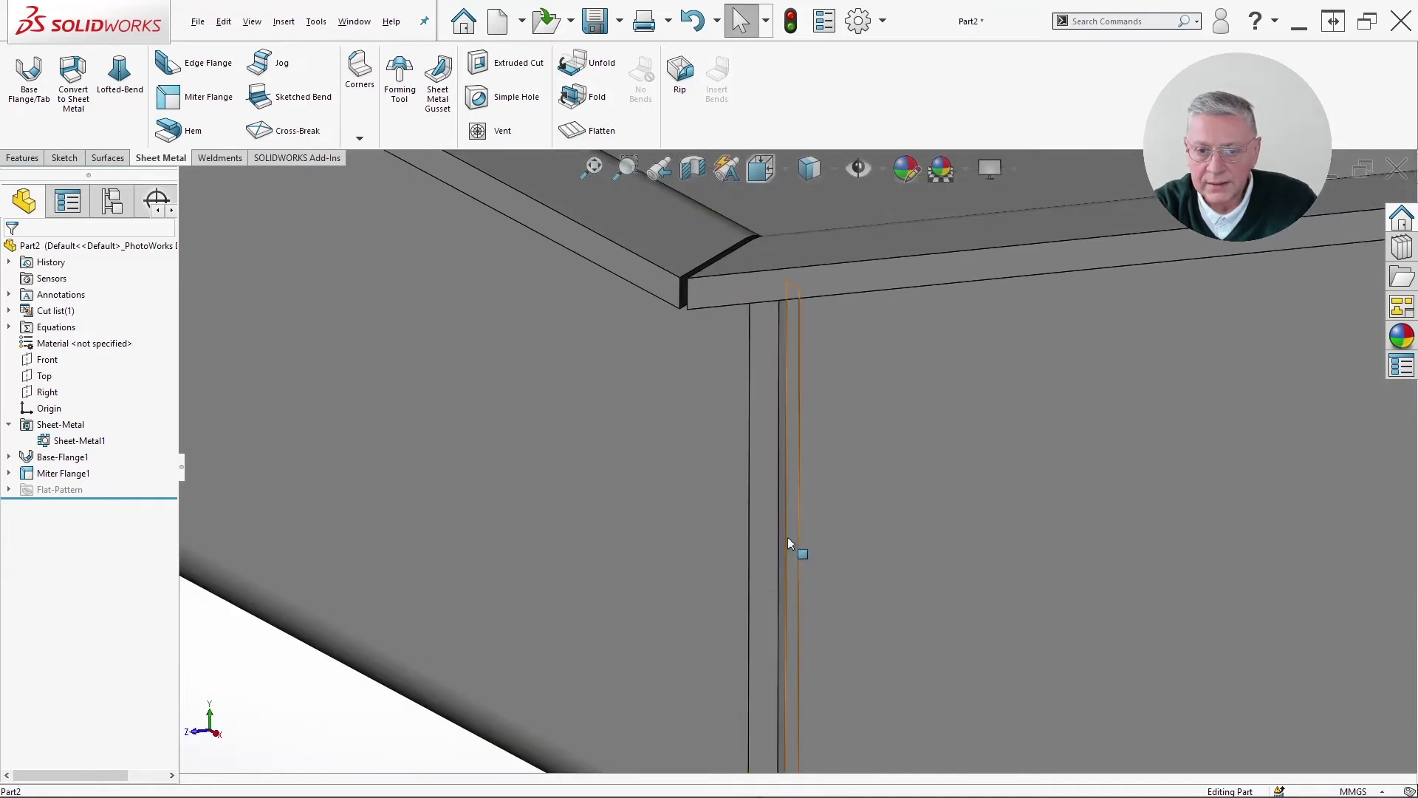
- Start a Closed Corner at the box's near corner without Auto propagation and clear its faces to extend and to match
scroll(788, 539, up, 2)
mouse_move(789, 550)
middle_down()
mouse_move(814, 521)
mouse_move(788, 523)
middle_up()
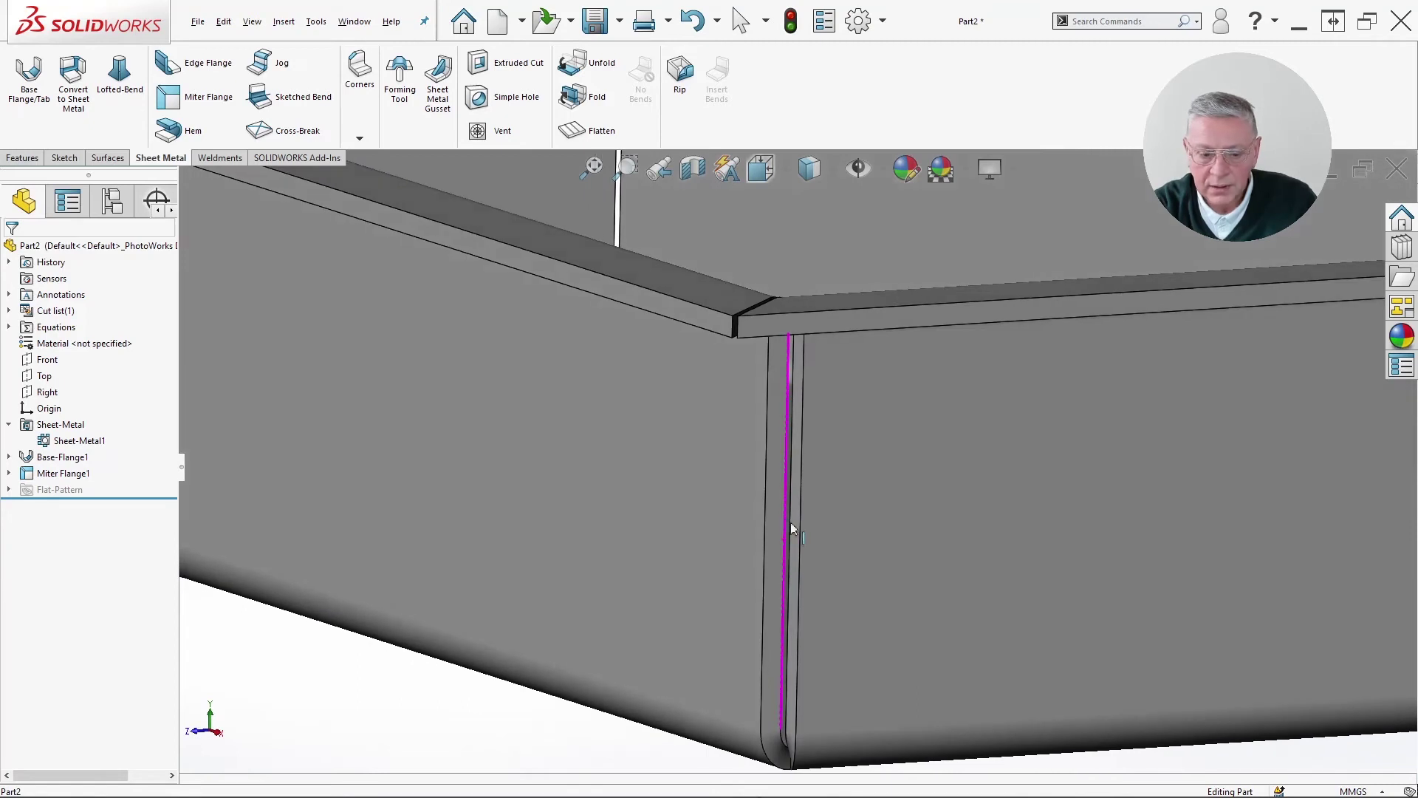
ctrl+middle_drag(793, 574, 772, 553)
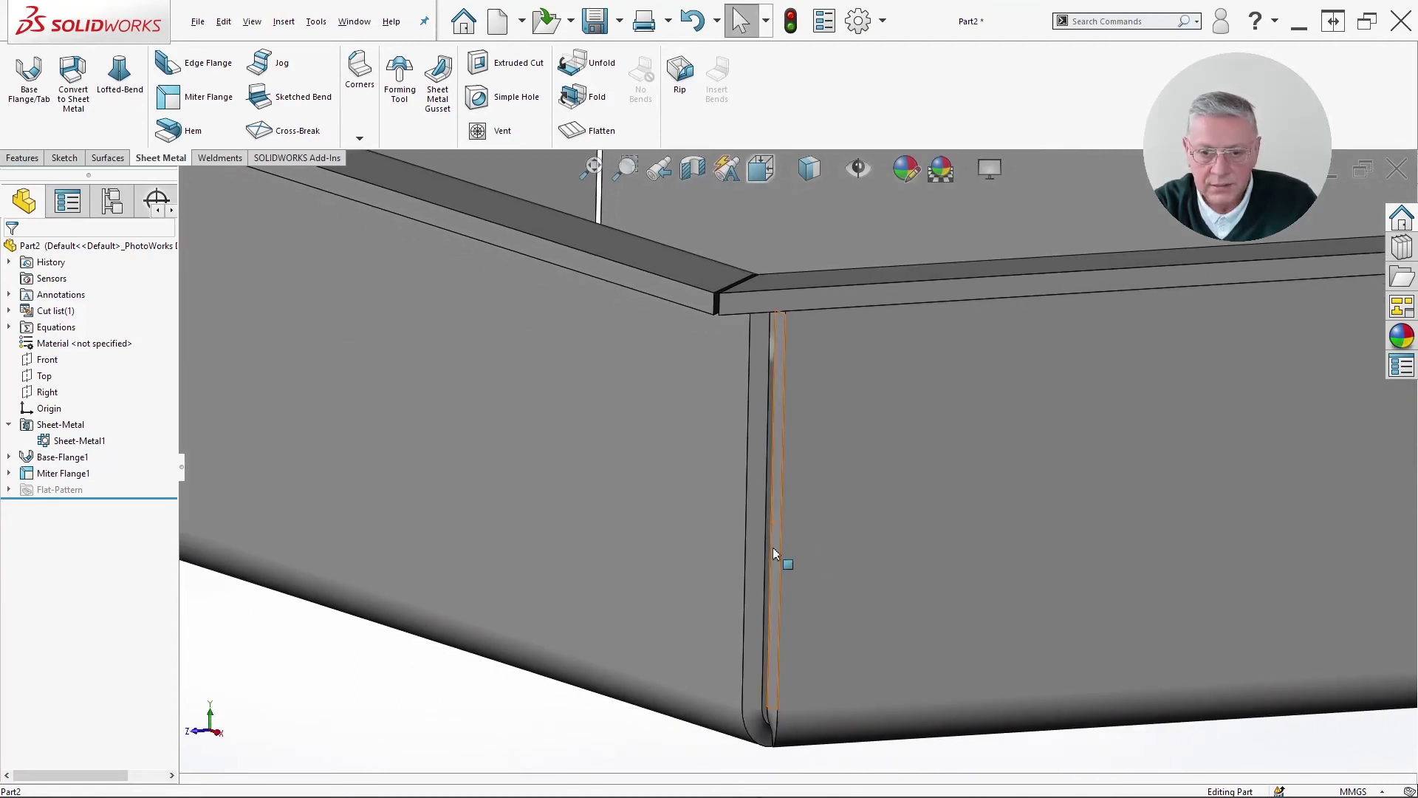
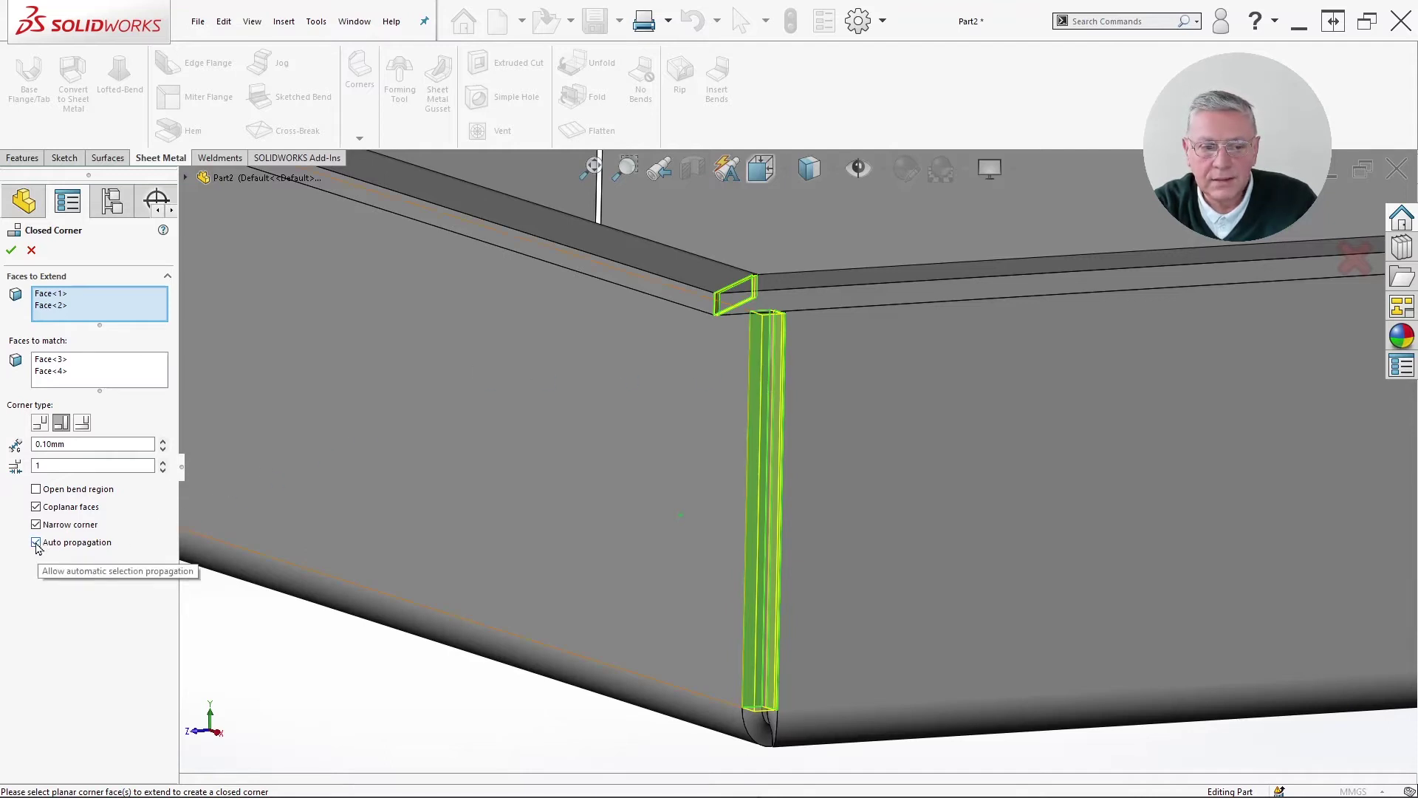
click(68, 294)
key(Delete)
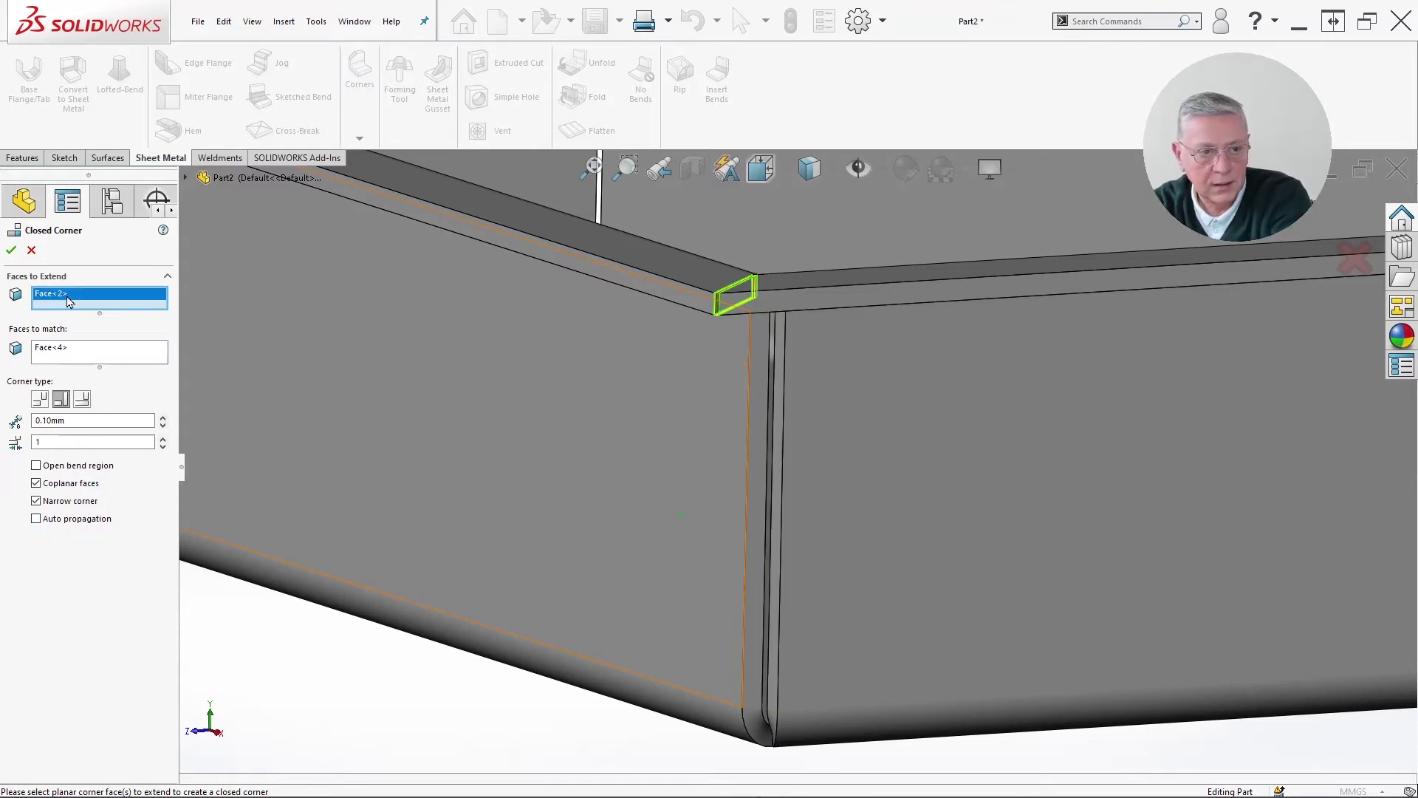
click(65, 350)
key(Delete)
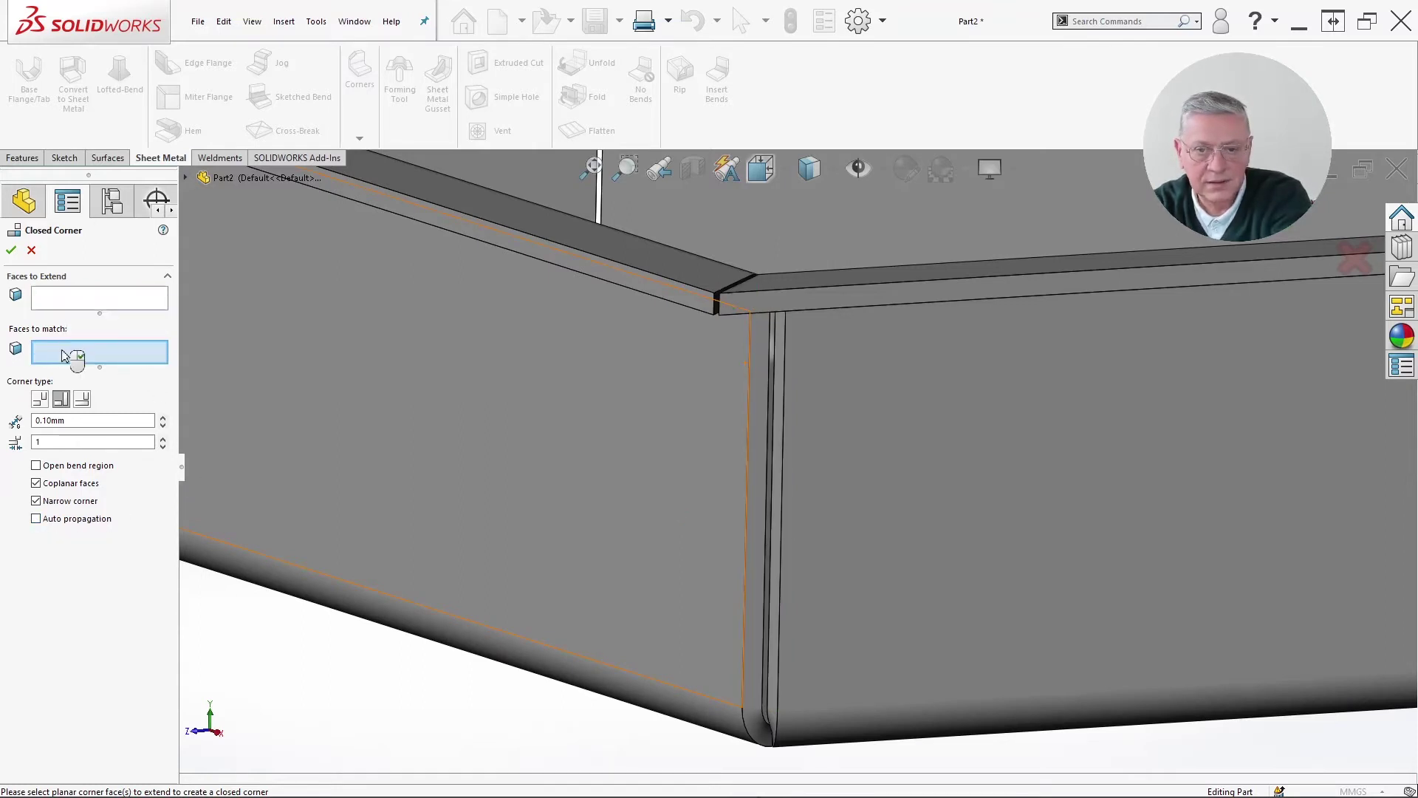
click(68, 302)
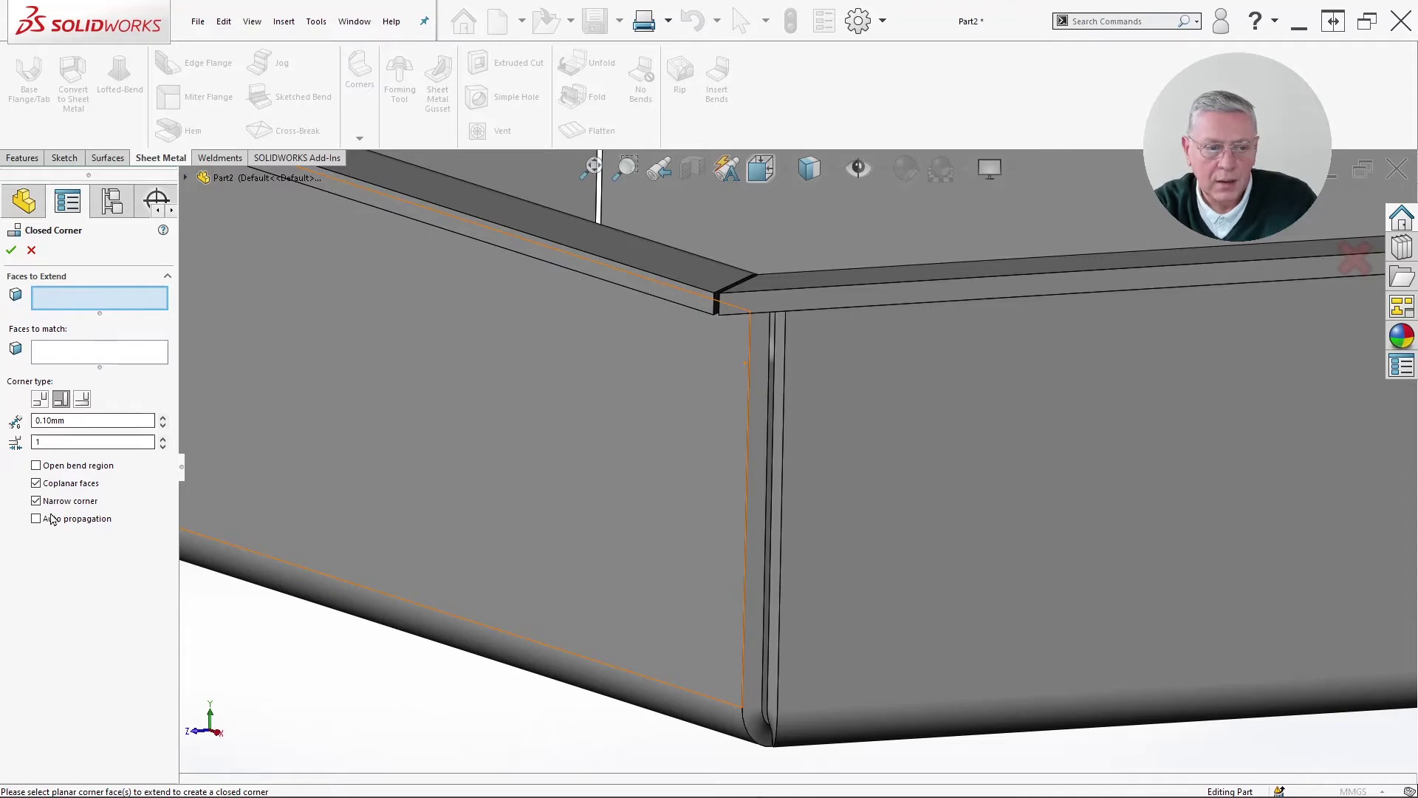
- Pick one wall's end face at the near corner to extend and the adjoining wall's end face to match
click(756, 419)
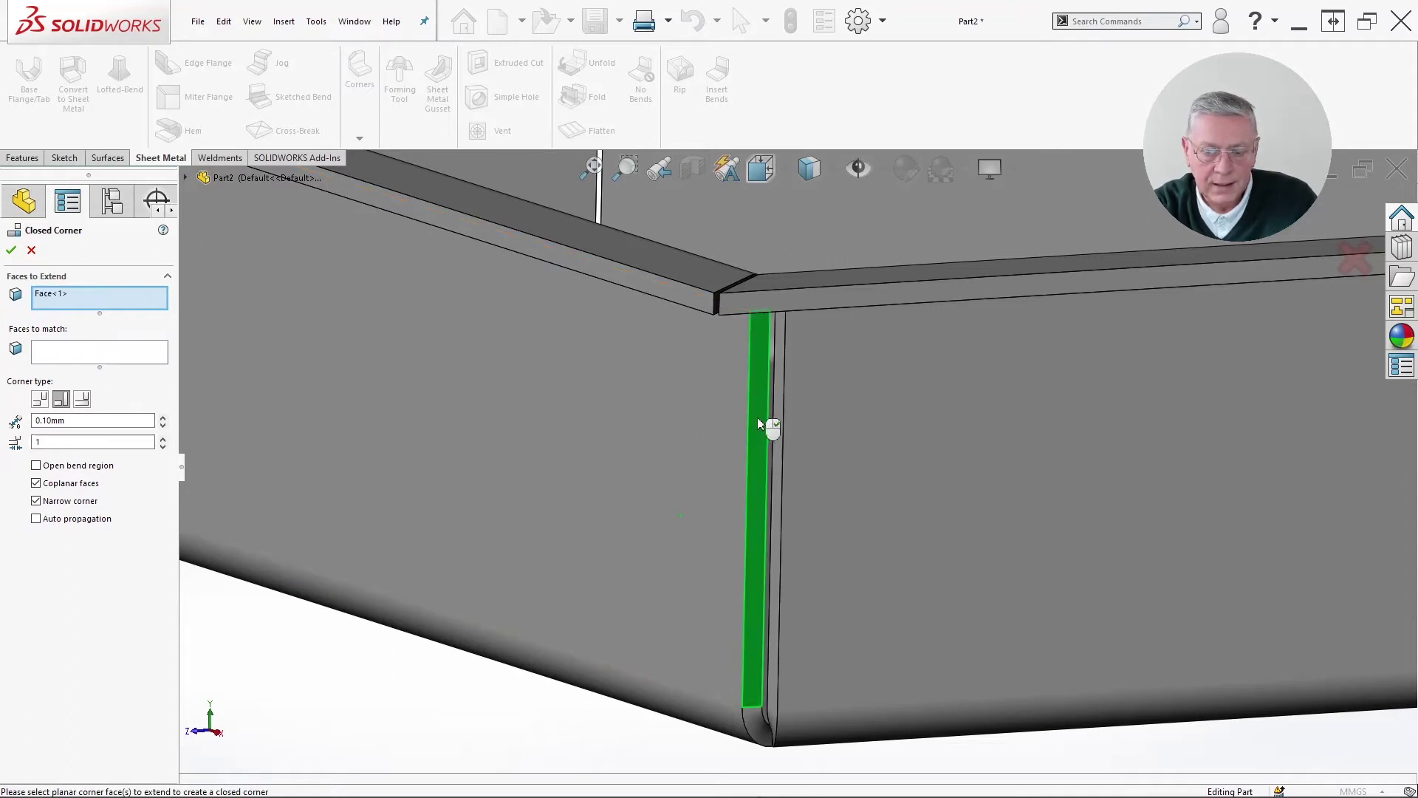
click(122, 355)
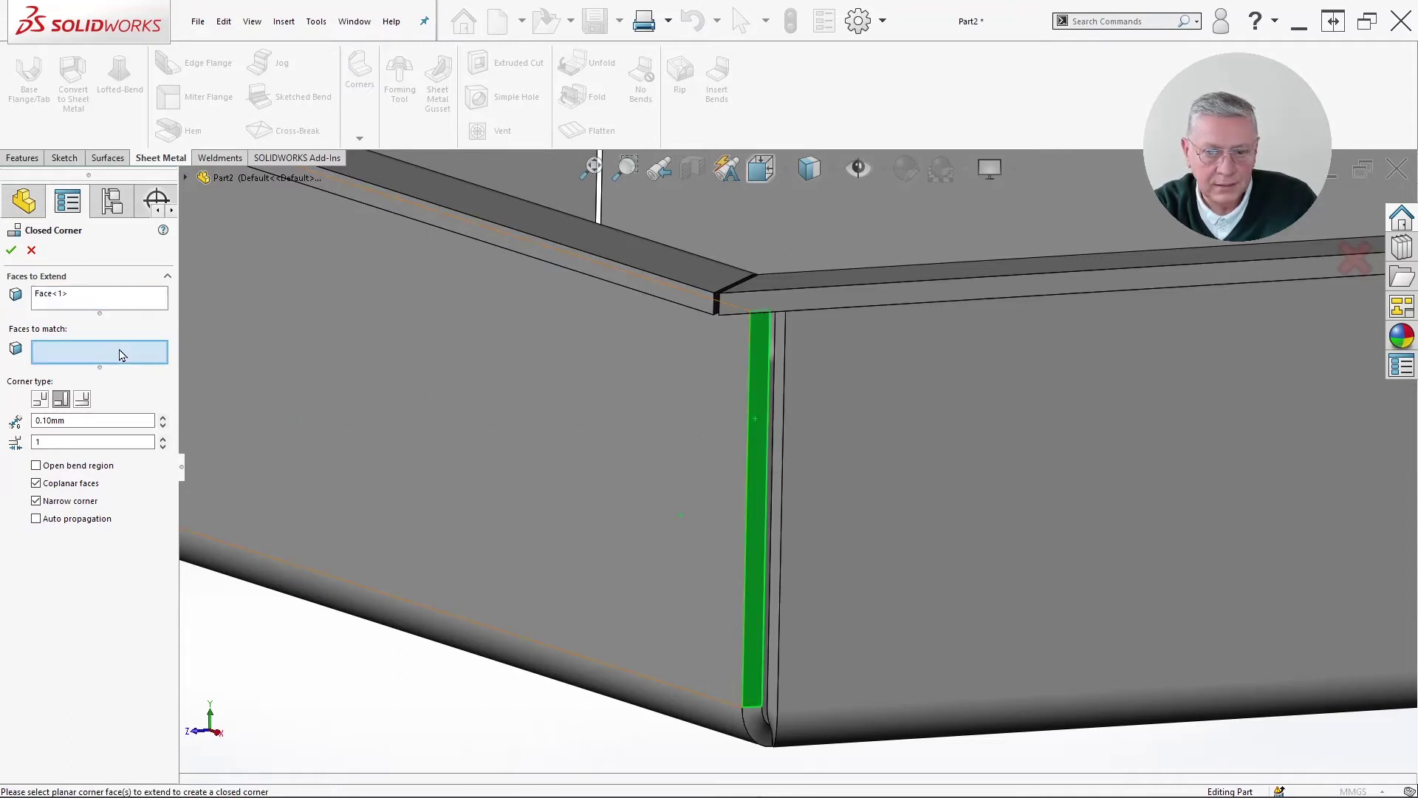
key(Right)
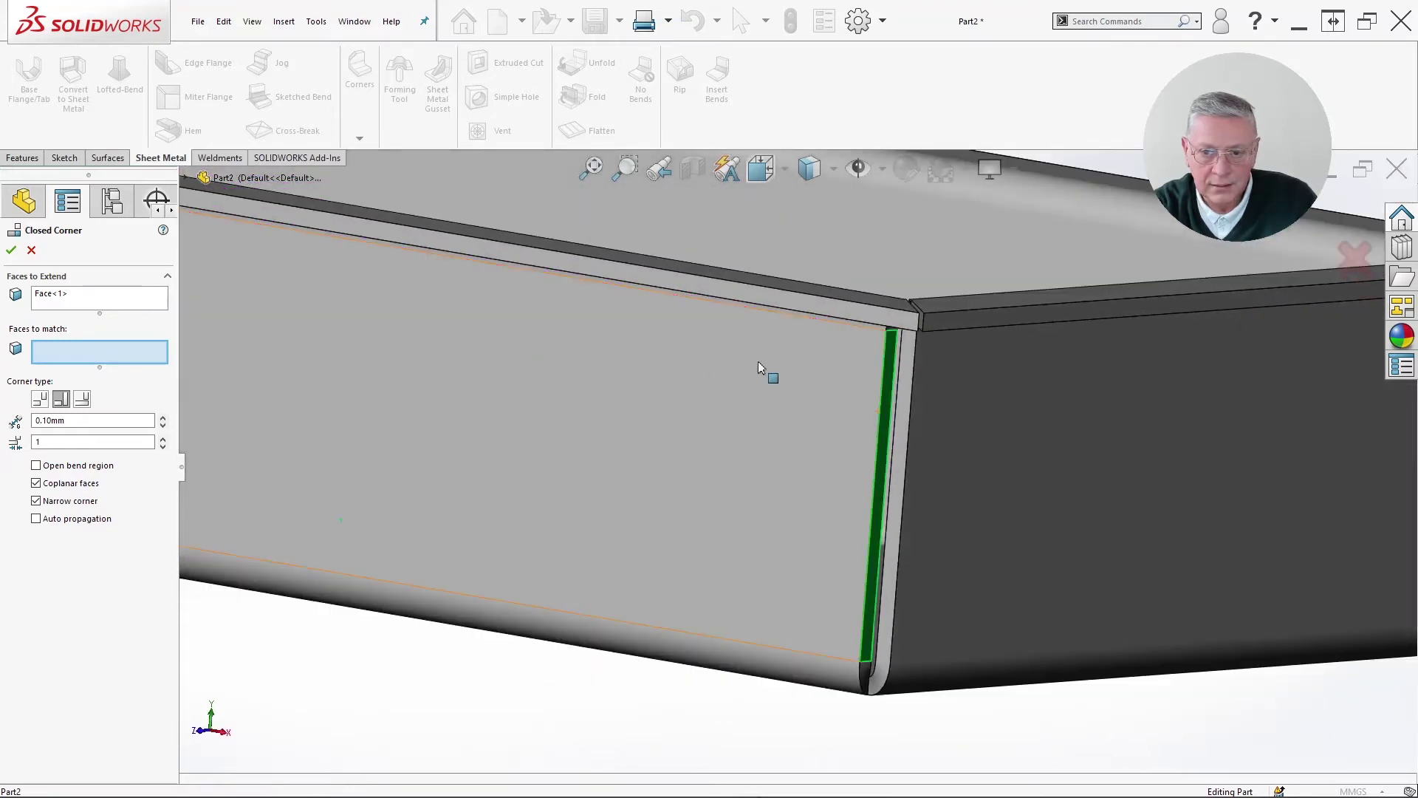
click(907, 408)
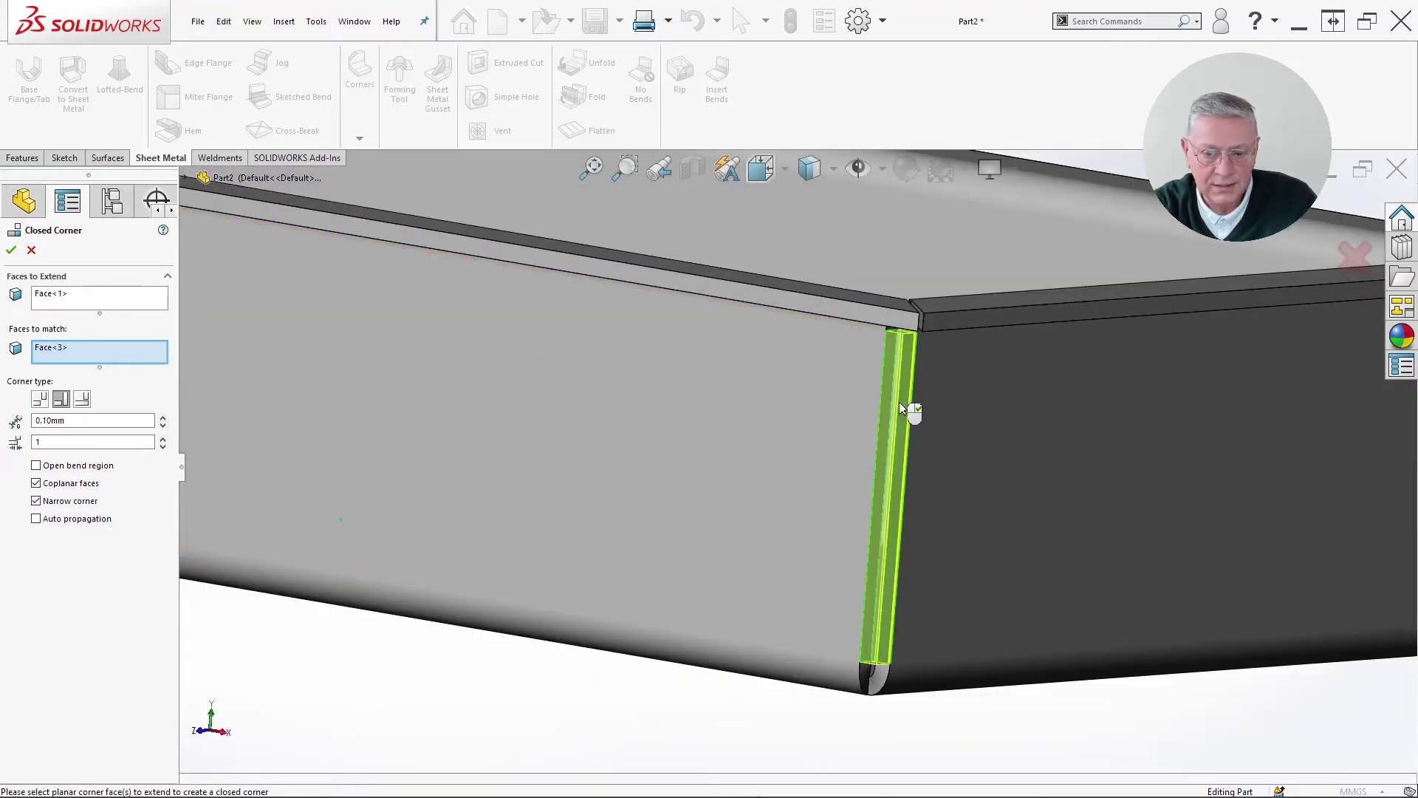
- Preview the Underlap and Butt corner types on the selected corner and return to Overlap
scroll(903, 396, down, 5)
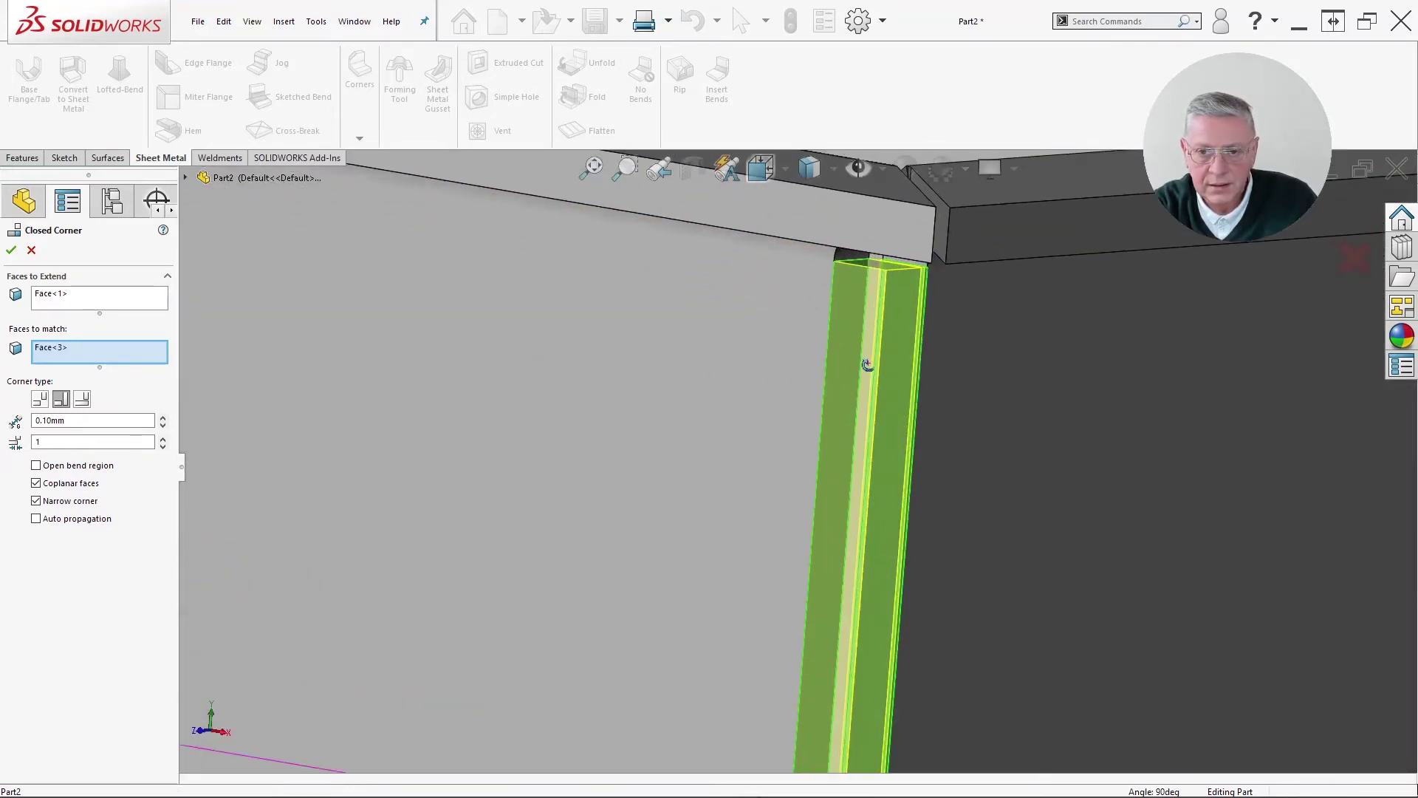
middle_drag(867, 364, 829, 237)
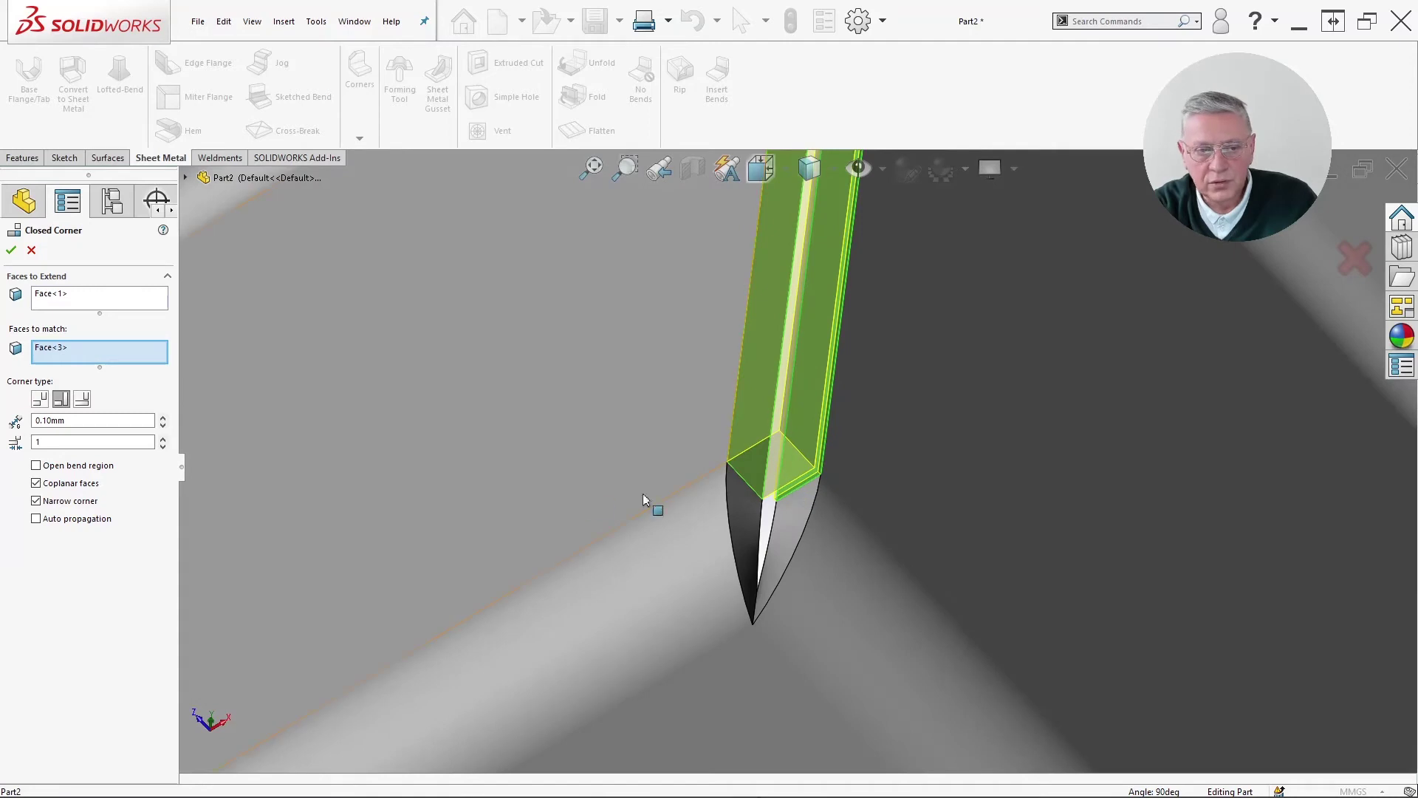
click(82, 400)
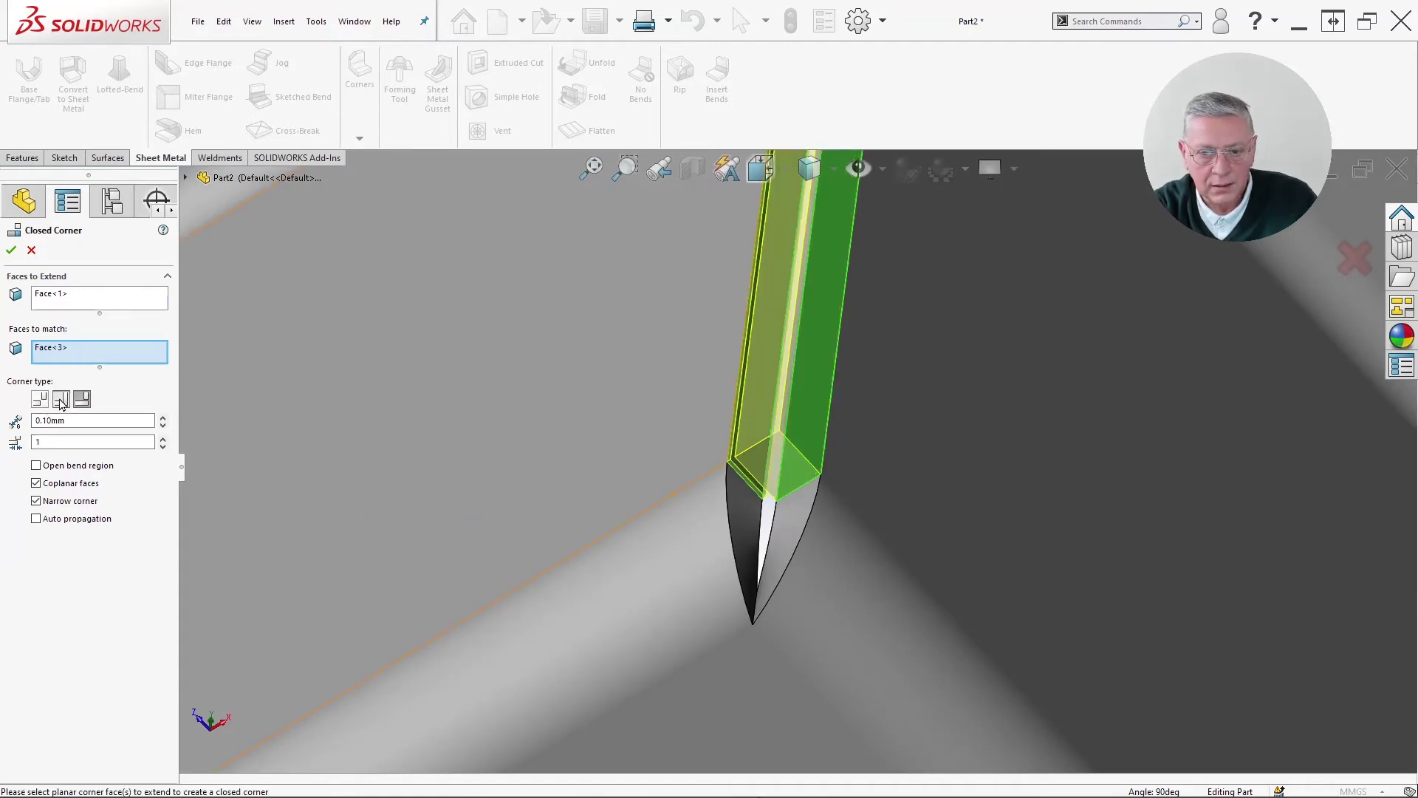
click(60, 401)
click(41, 400)
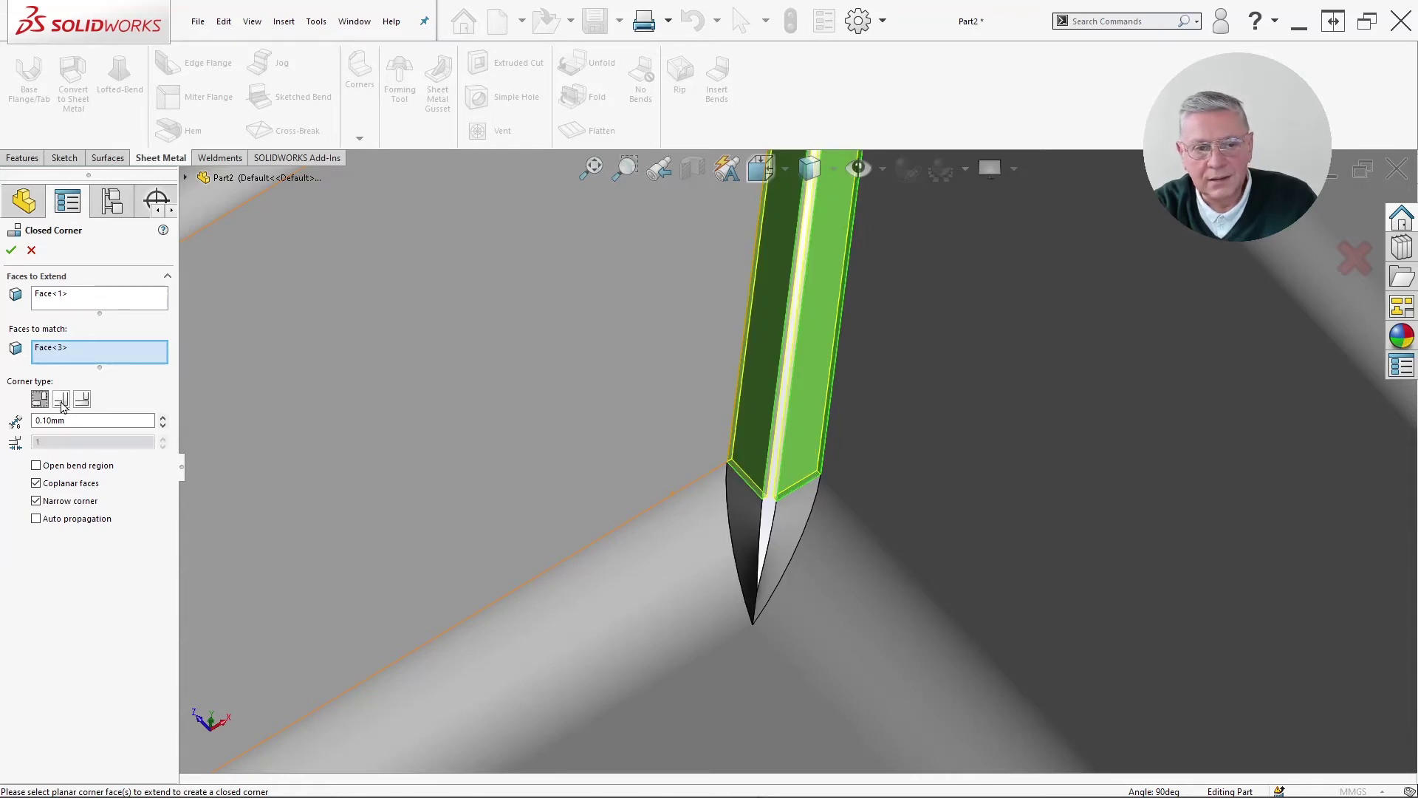
click(61, 401)
- Add the second corner's wall end faces to the Closed Corner, one to extend and the opposite one to match
scroll(874, 406, down, 5)
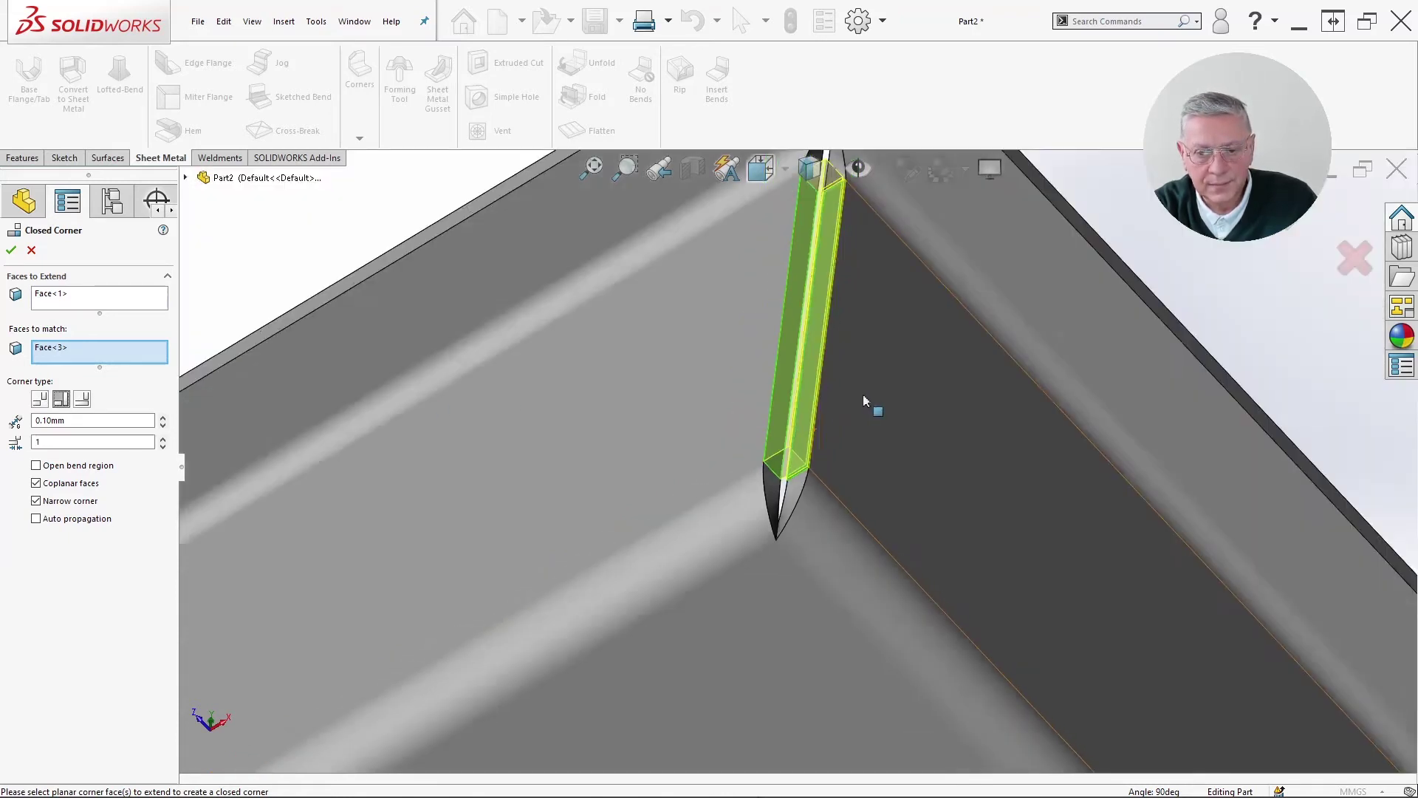
mouse_move(874, 405)
middle_down()
mouse_move(735, 456)
mouse_move(665, 459)
mouse_move(620, 386)
mouse_move(640, 373)
middle_up()
middle_drag(824, 385, 607, 406)
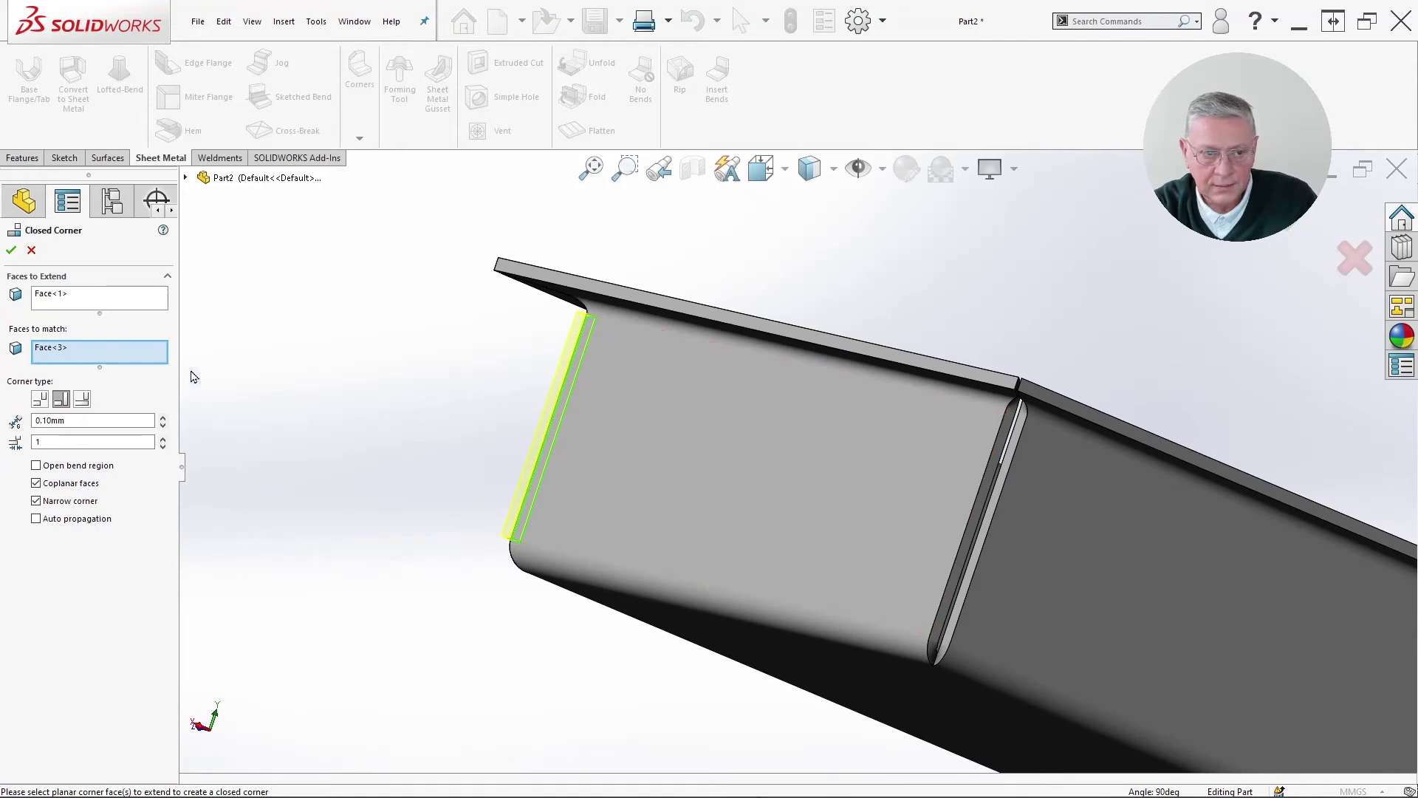
click(124, 302)
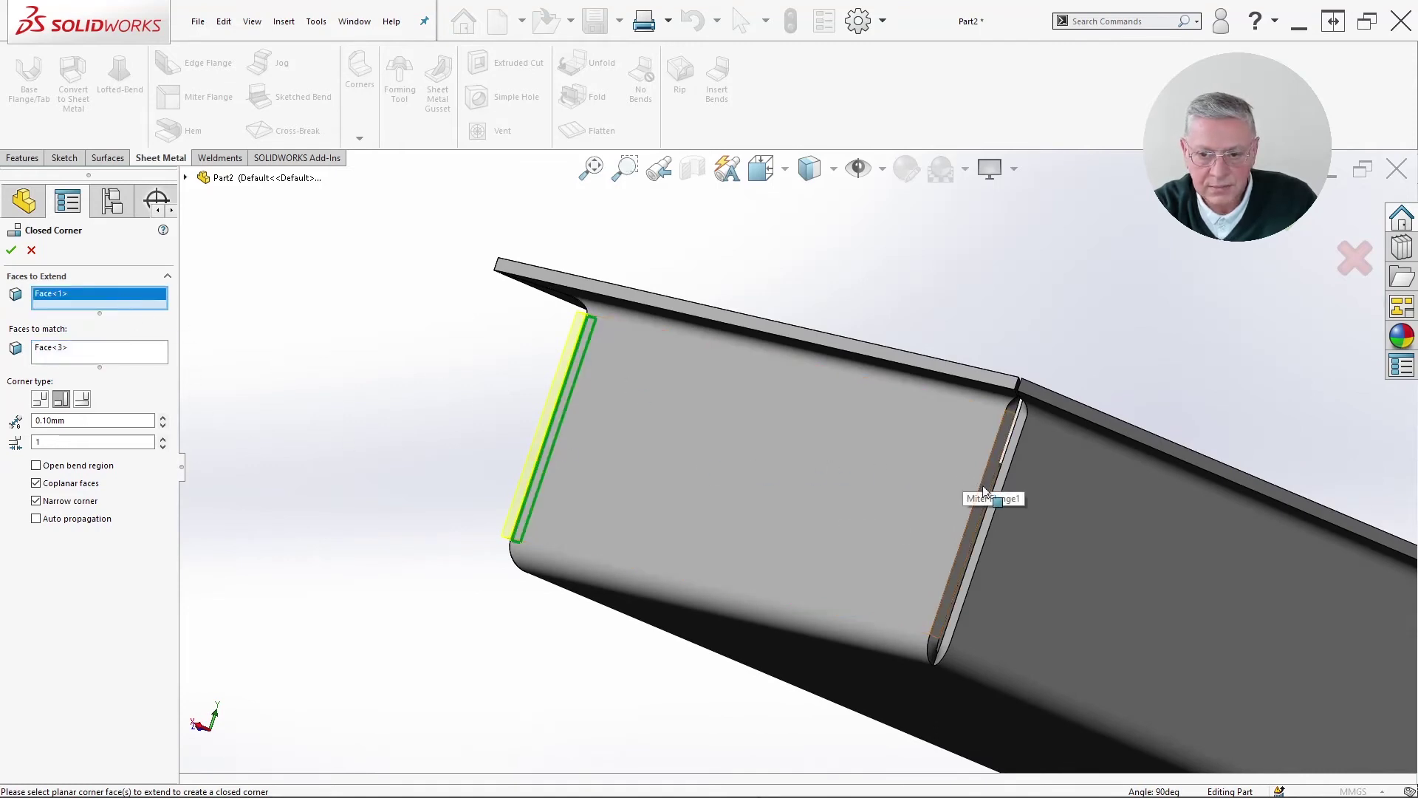
click(984, 491)
click(133, 371)
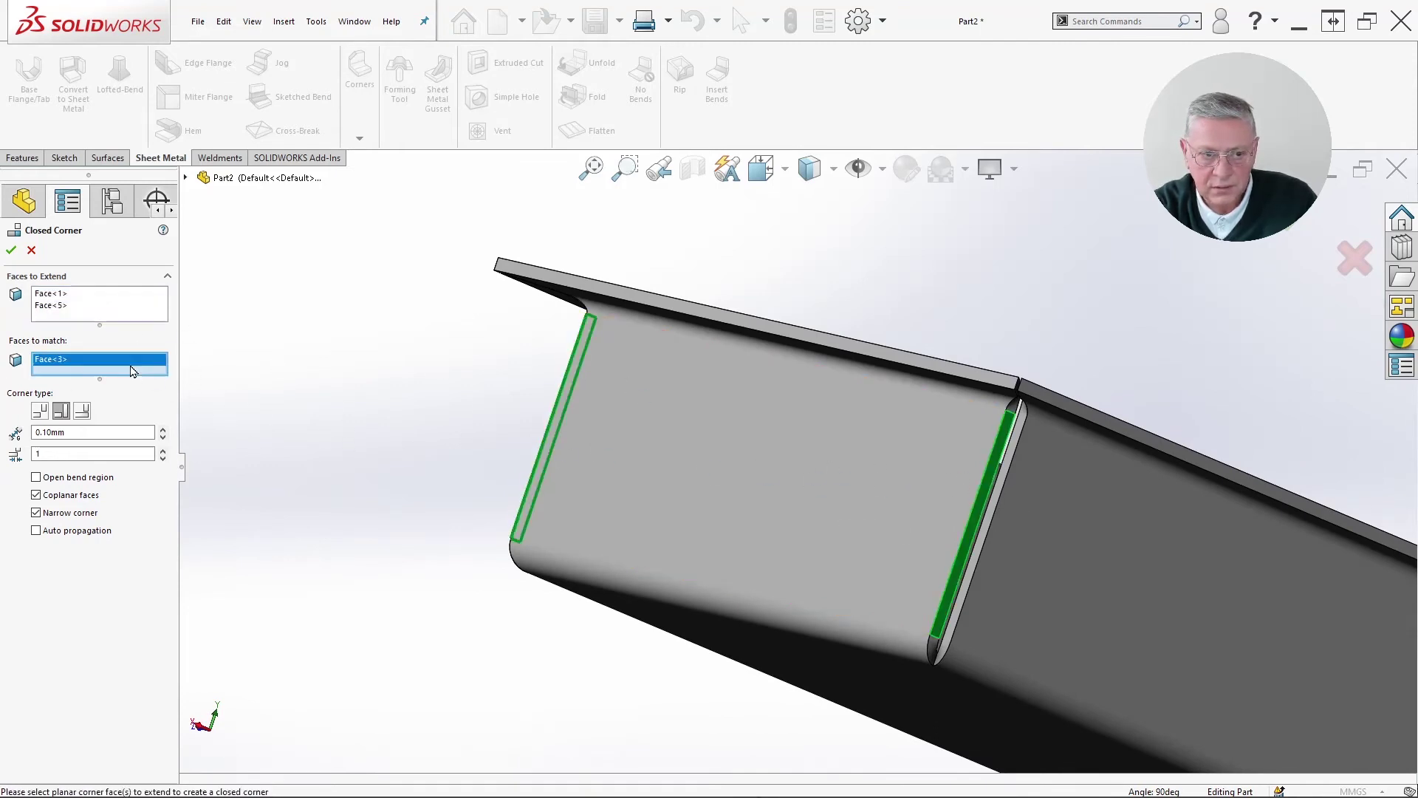
click(997, 497)
- Add the third corner's facing wall ends to the Closed Corner as a face to match and a face to extend
middle_drag(1005, 497, 846, 421)
scroll(1051, 493, down, 3)
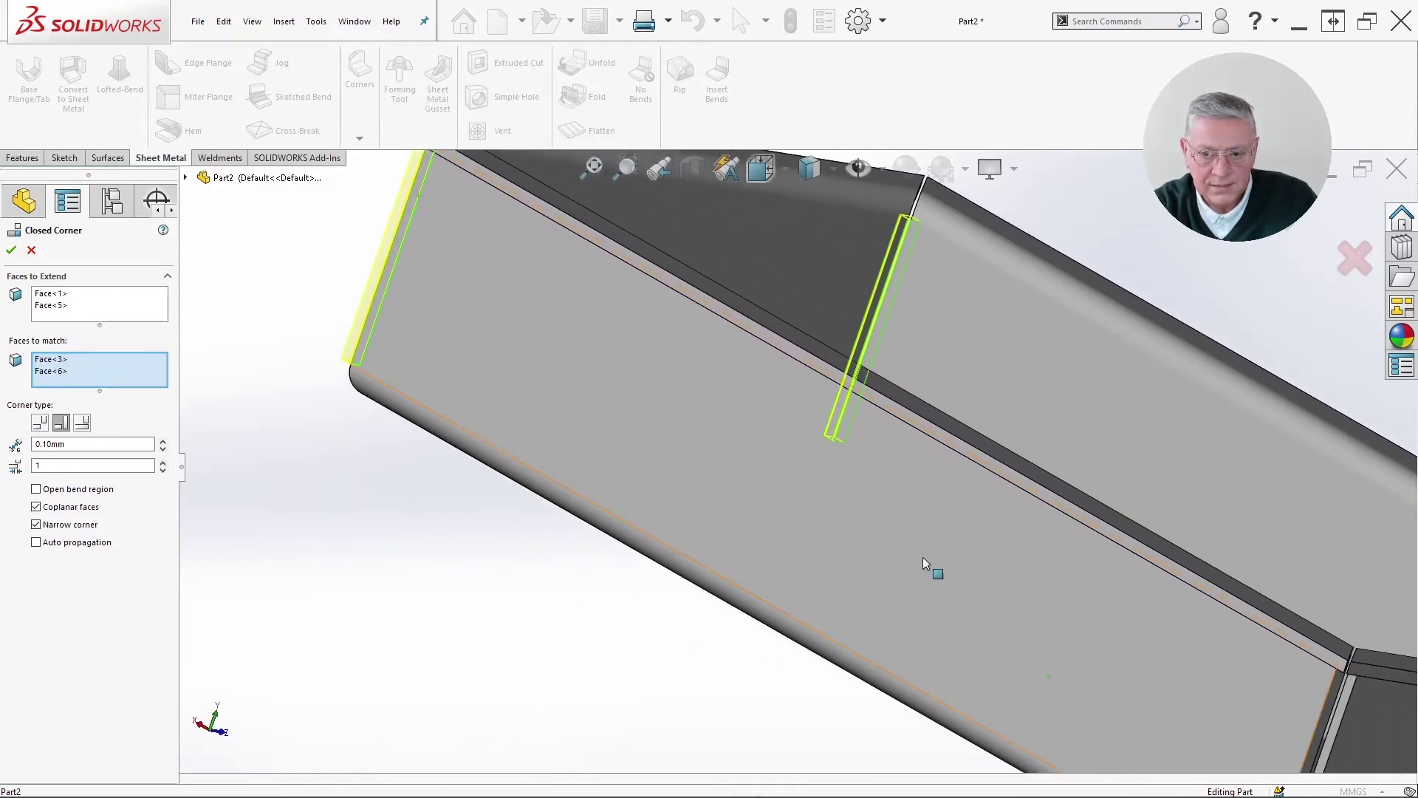
middle_drag(927, 570, 904, 546)
scroll(904, 547, up, 3)
middle_drag(893, 490, 889, 517)
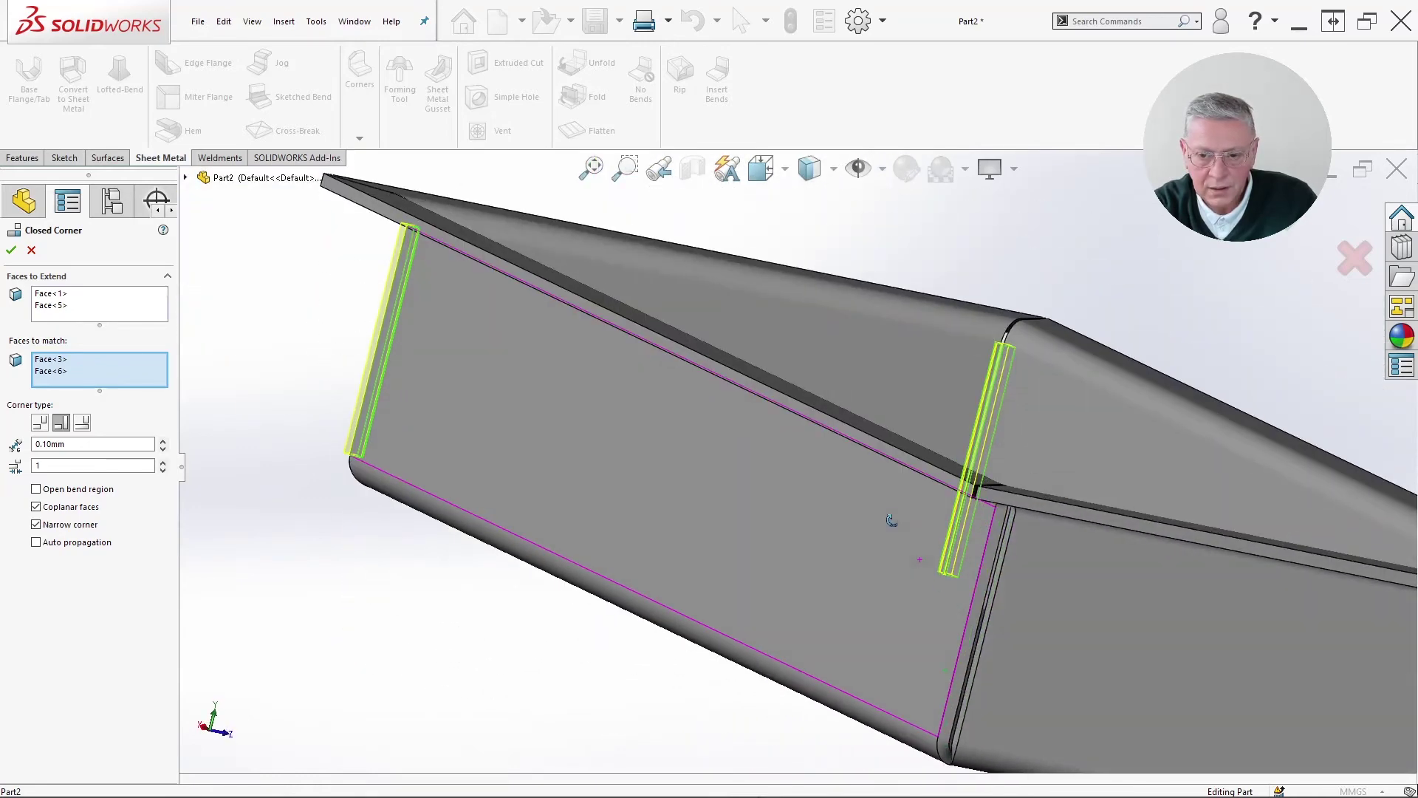
scroll(889, 516, down, 2)
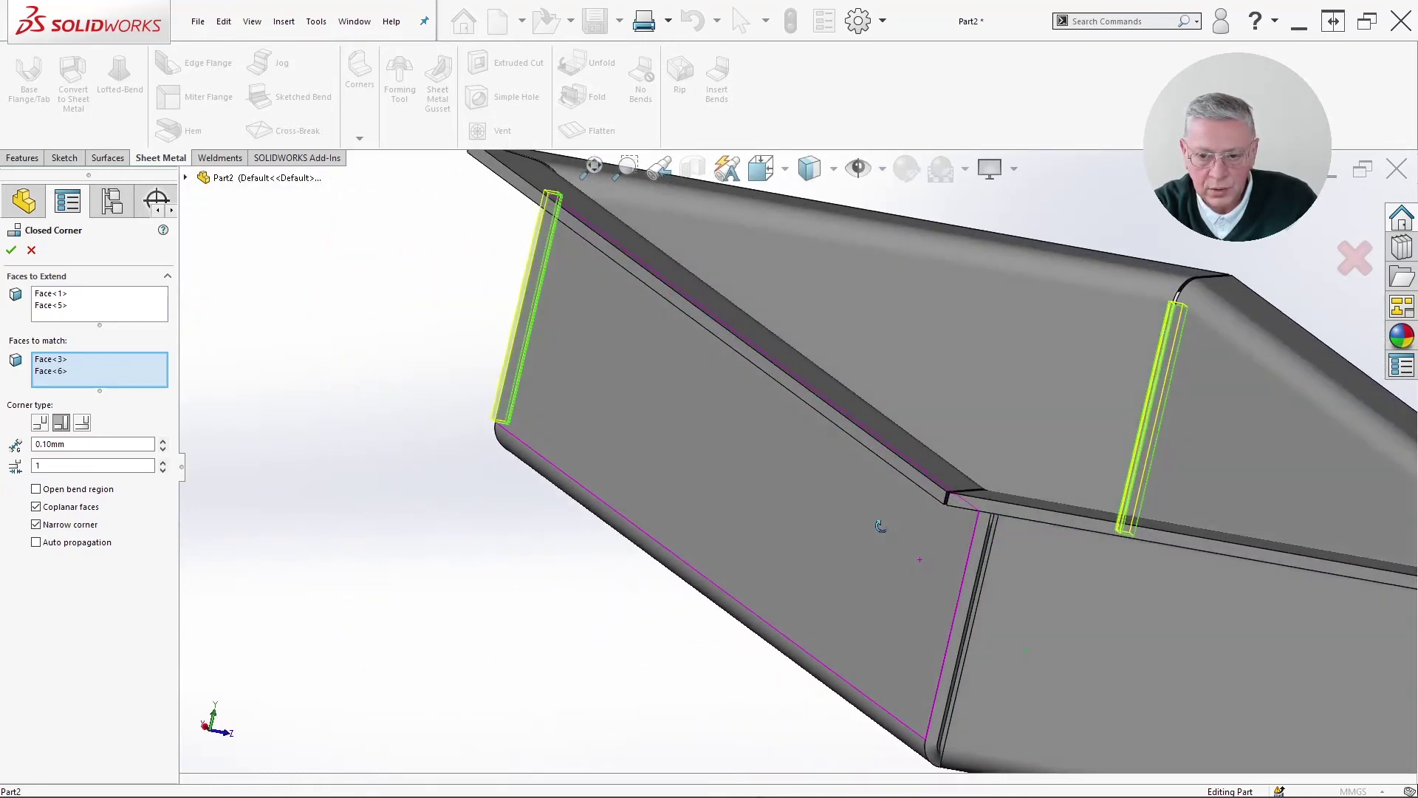
click(974, 576)
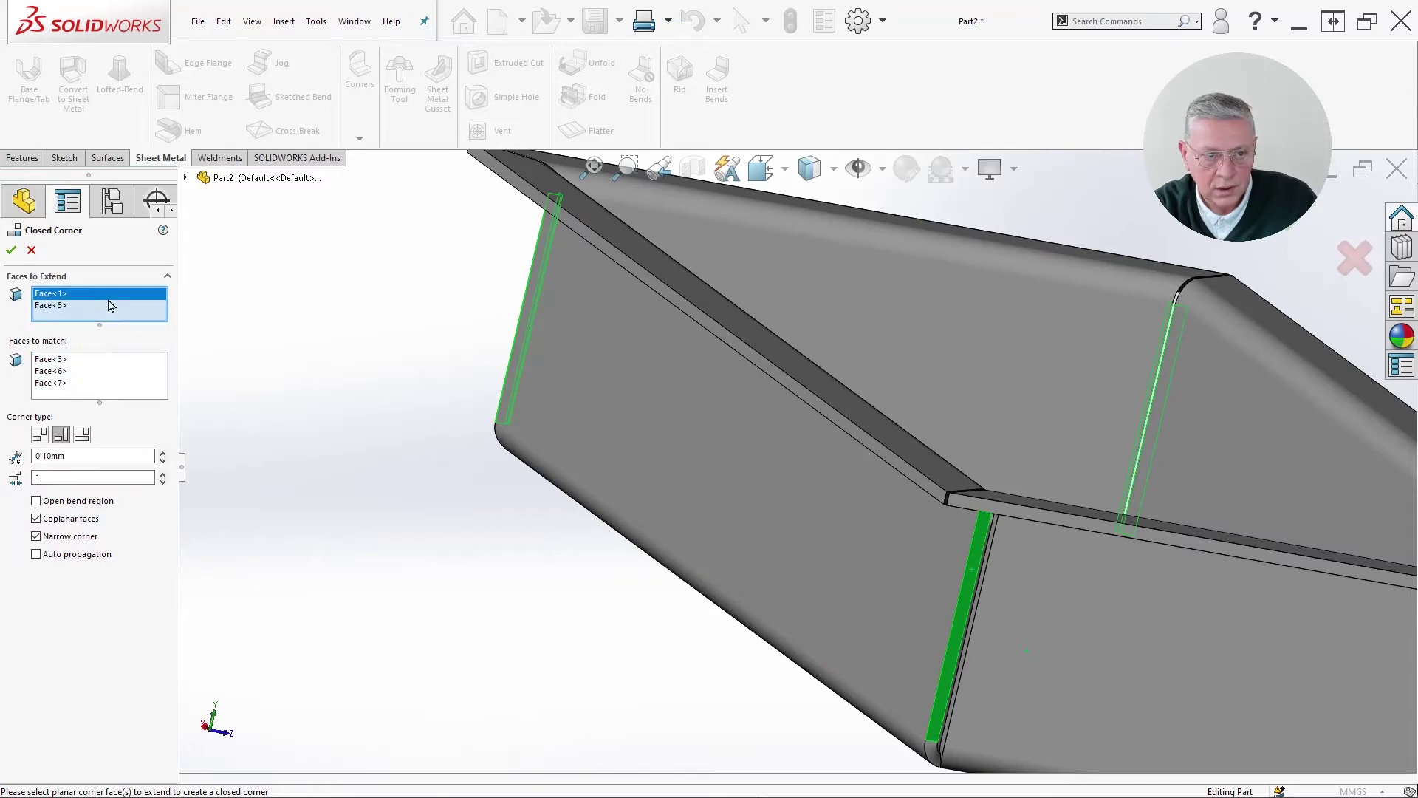
middle_drag(778, 473, 1009, 610)
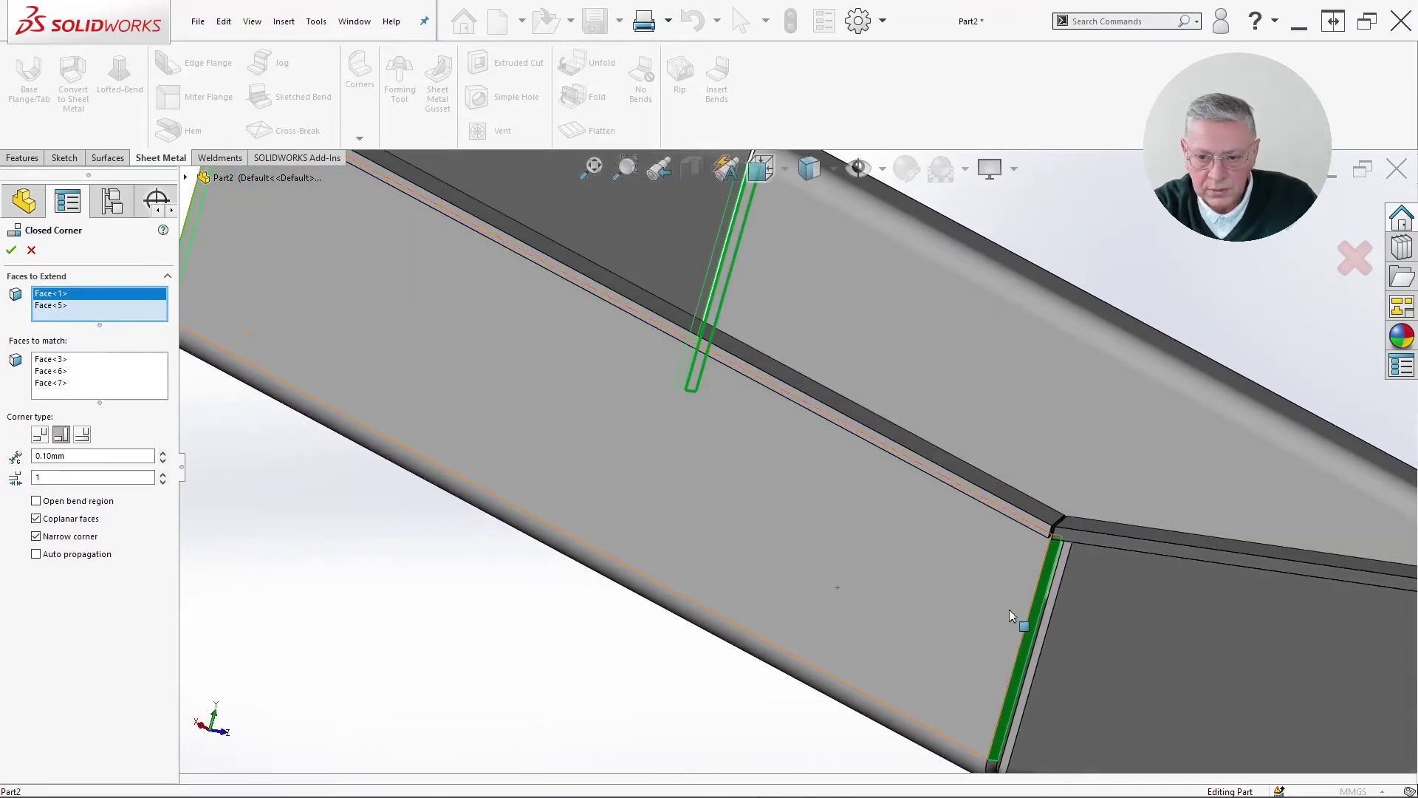
click(1043, 627)
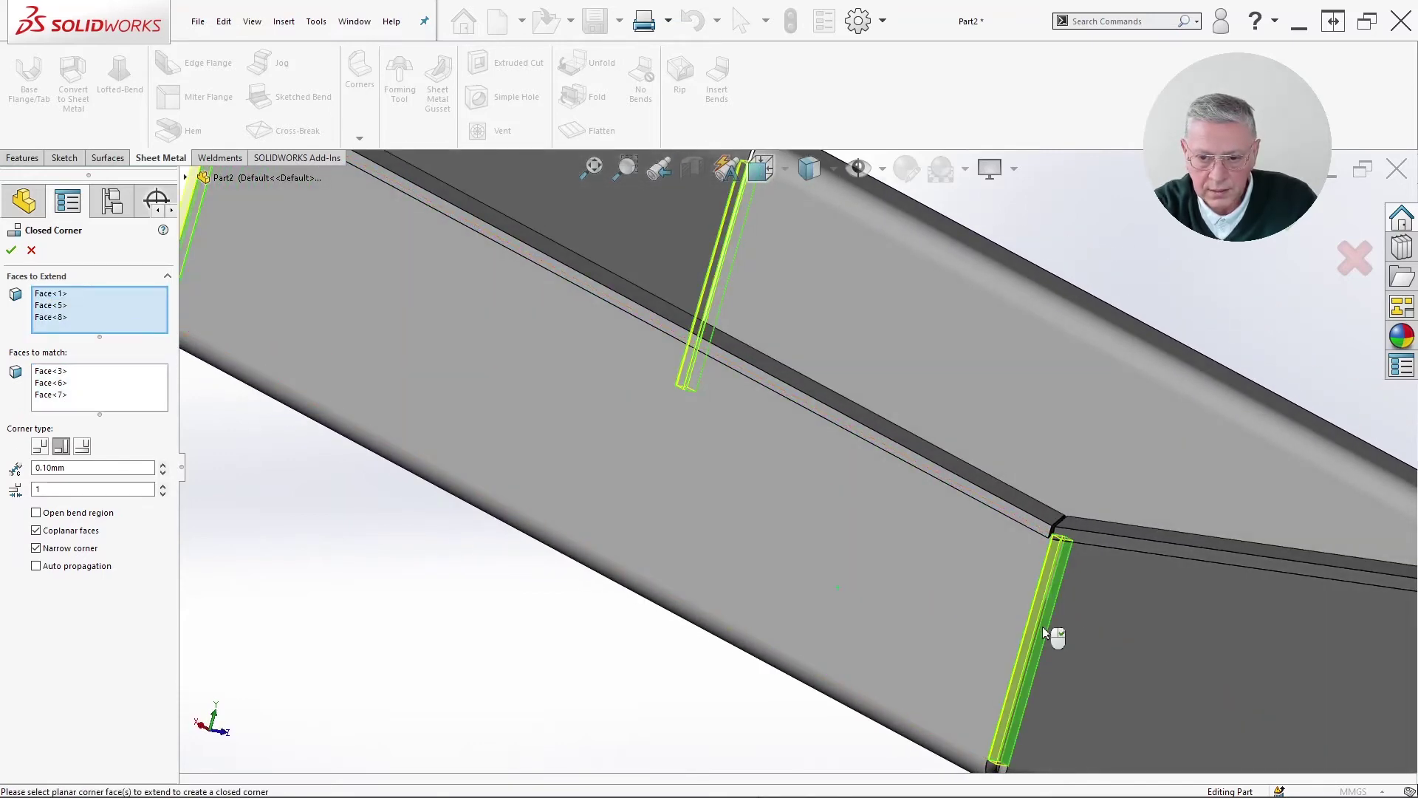
- Add the last remaining corner's end faces to the Closed Corner's faces to extend and faces to match
scroll(1061, 589, up, 5)
middle_drag(985, 554, 698, 435)
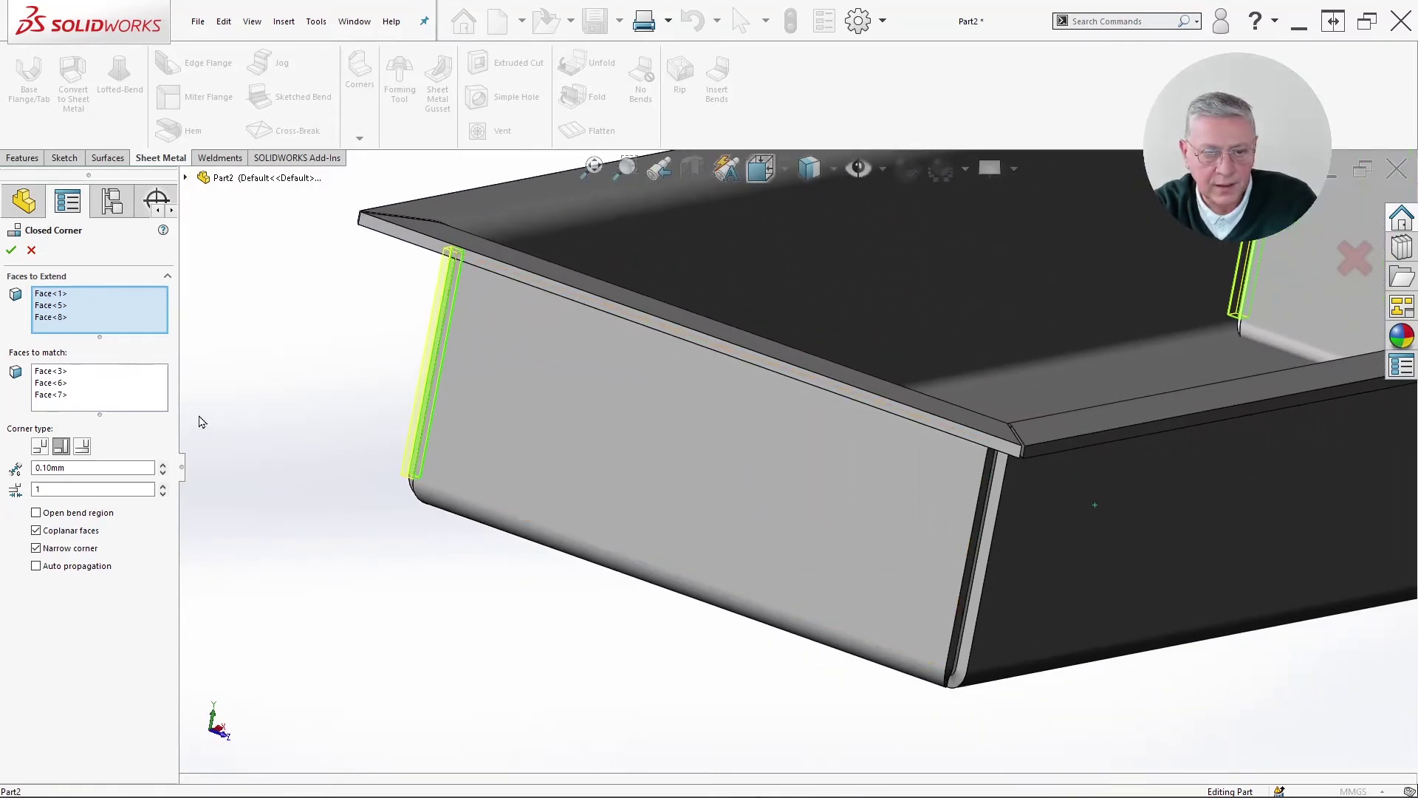
click(124, 318)
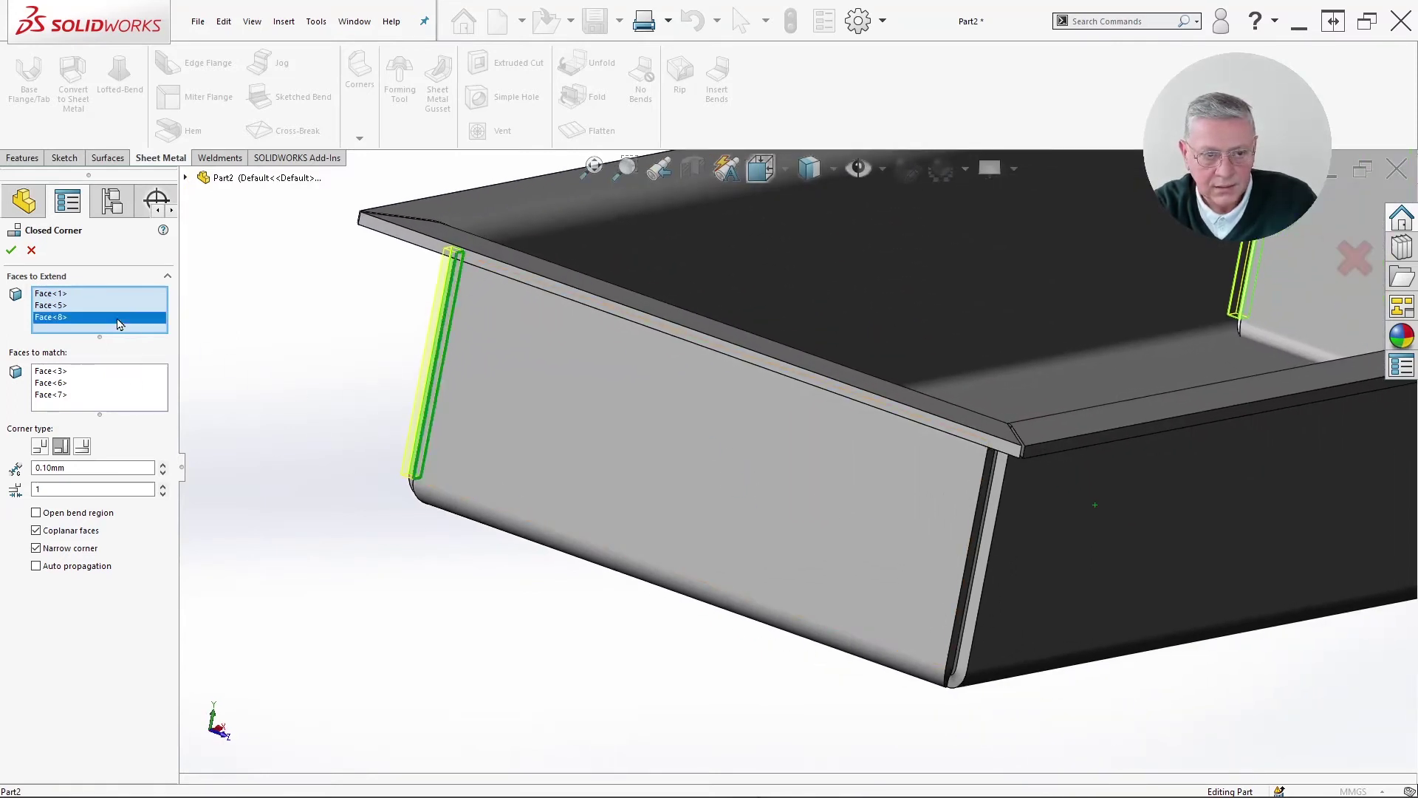
click(997, 510)
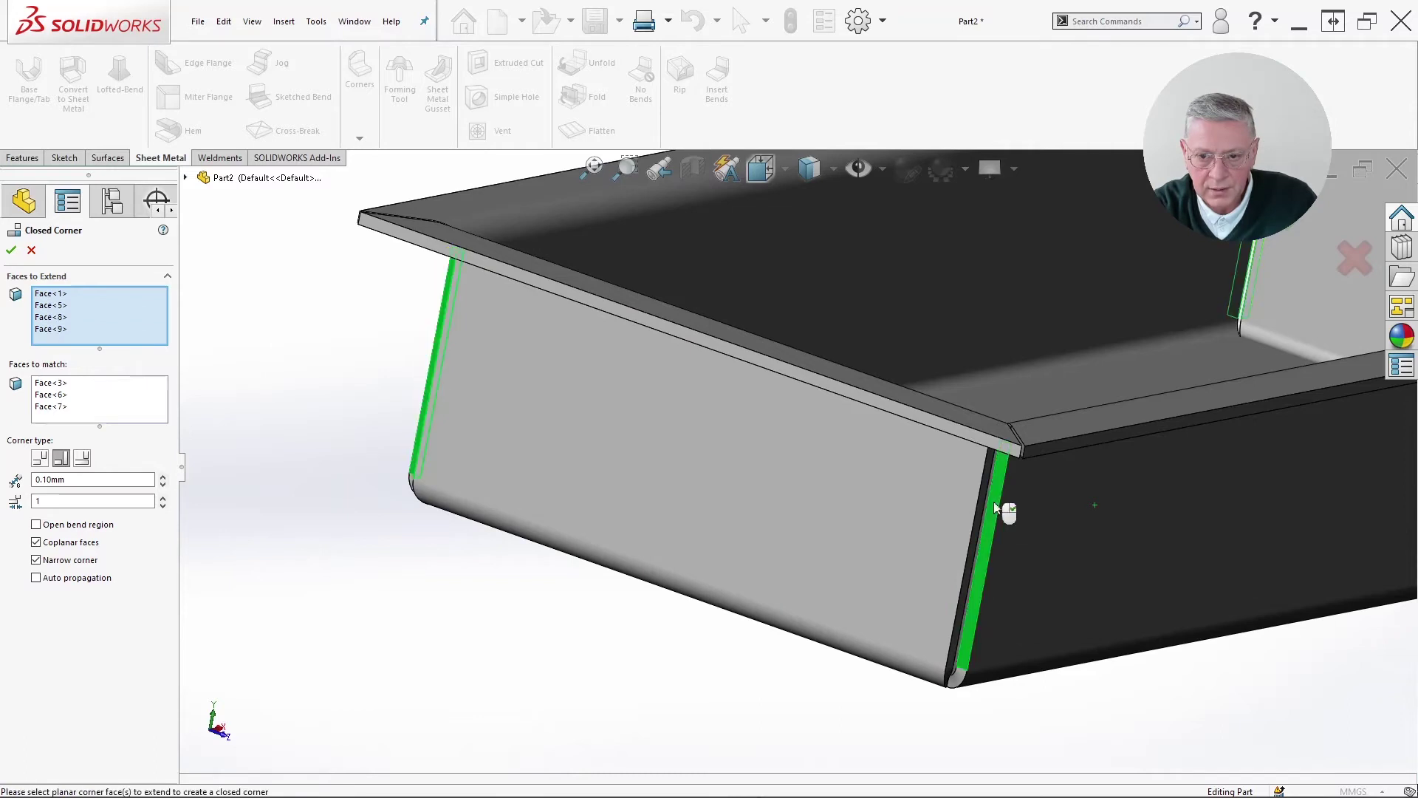
click(110, 396)
middle_drag(608, 539, 988, 506)
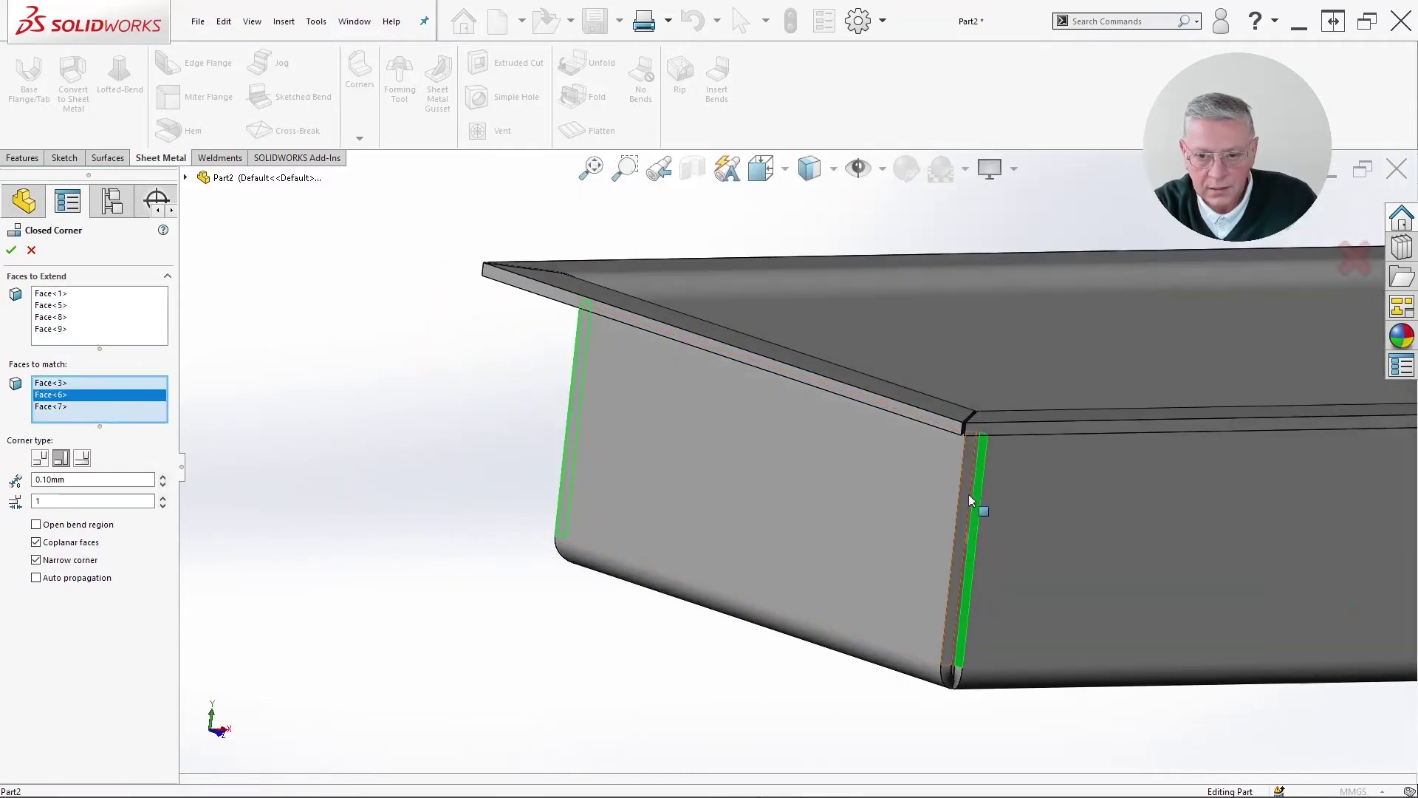
click(968, 494)
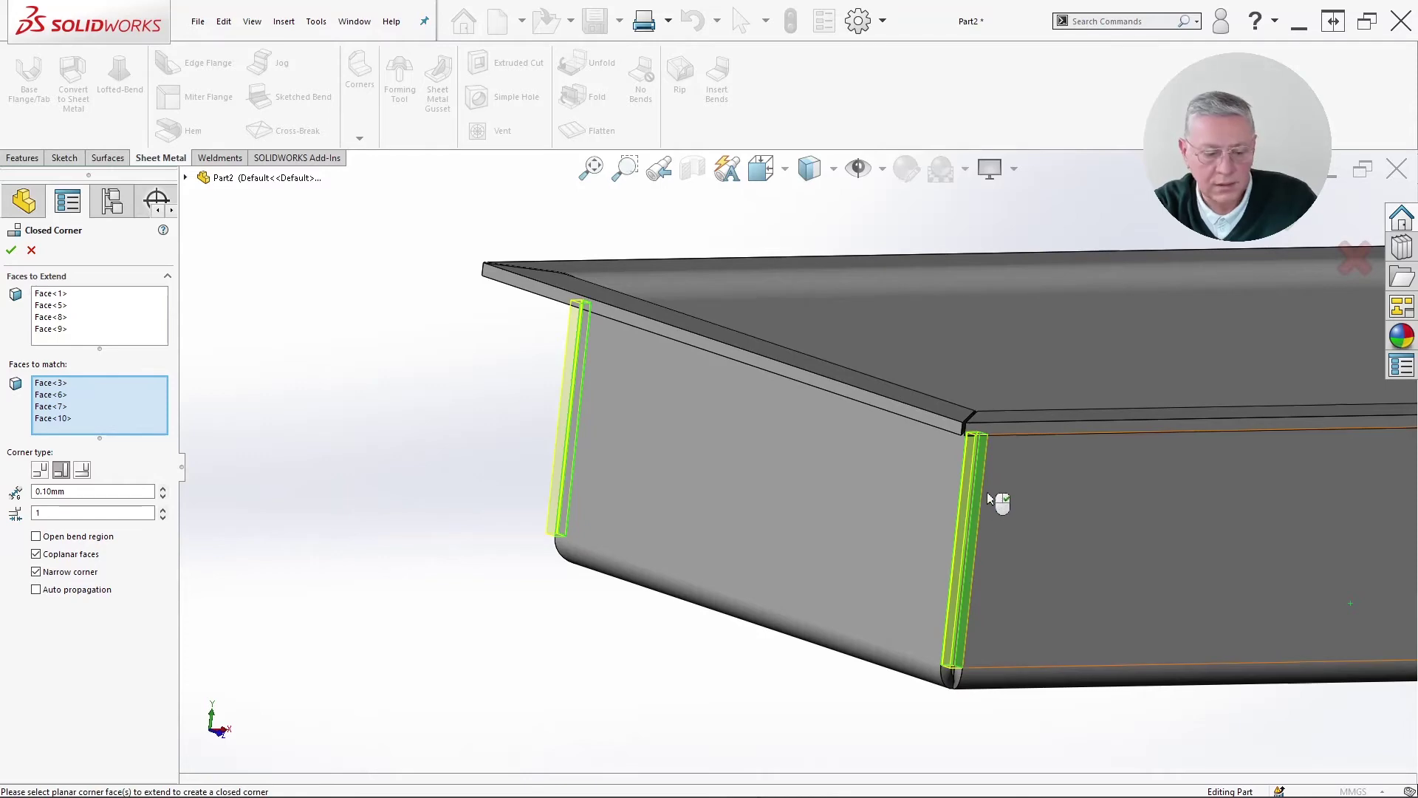
- Create the Closed Corner on all four corners with the Overlap type, a 0.10 mm gap and an overlap ratio of 1
scroll(990, 498, up, 4)
middle_drag(769, 459, 827, 554)
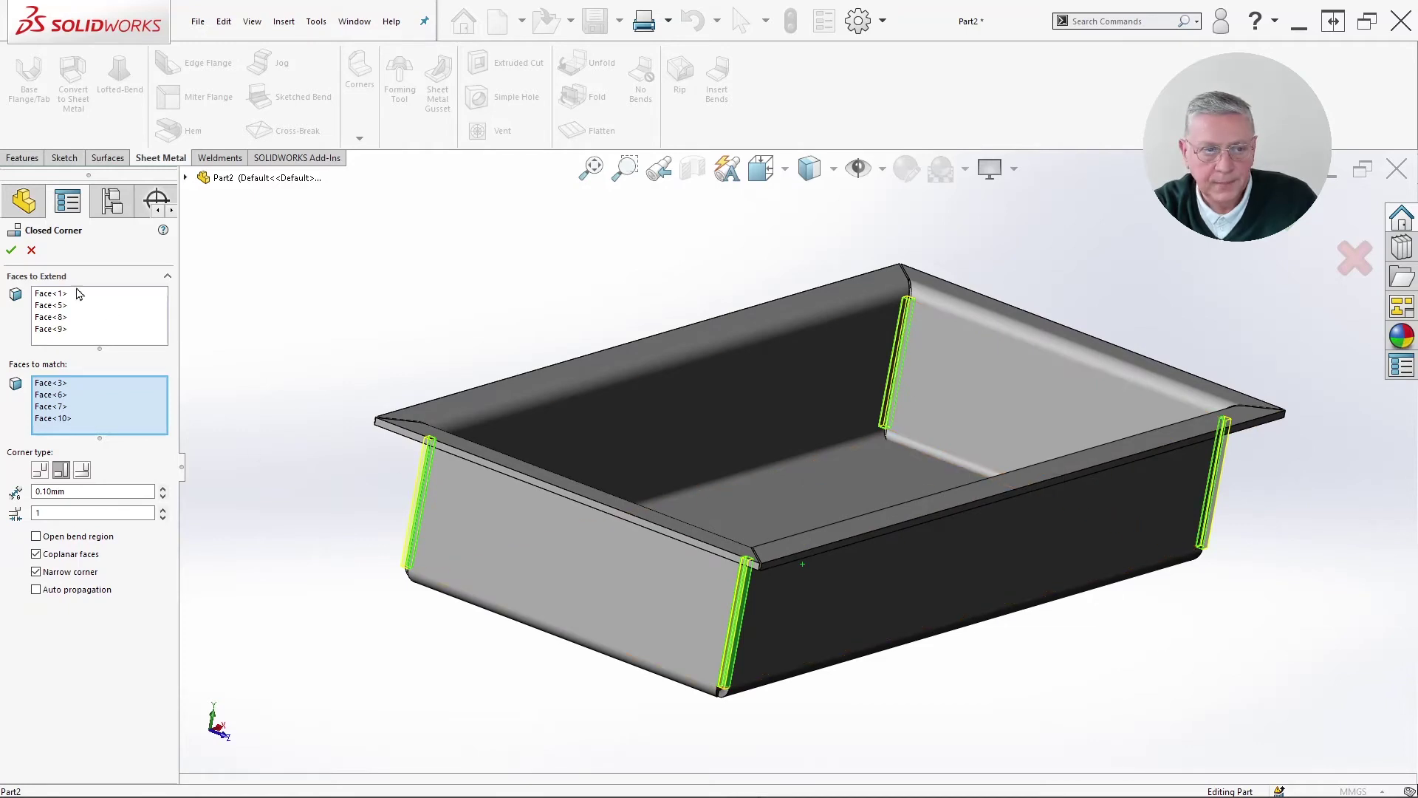
click(14, 251)
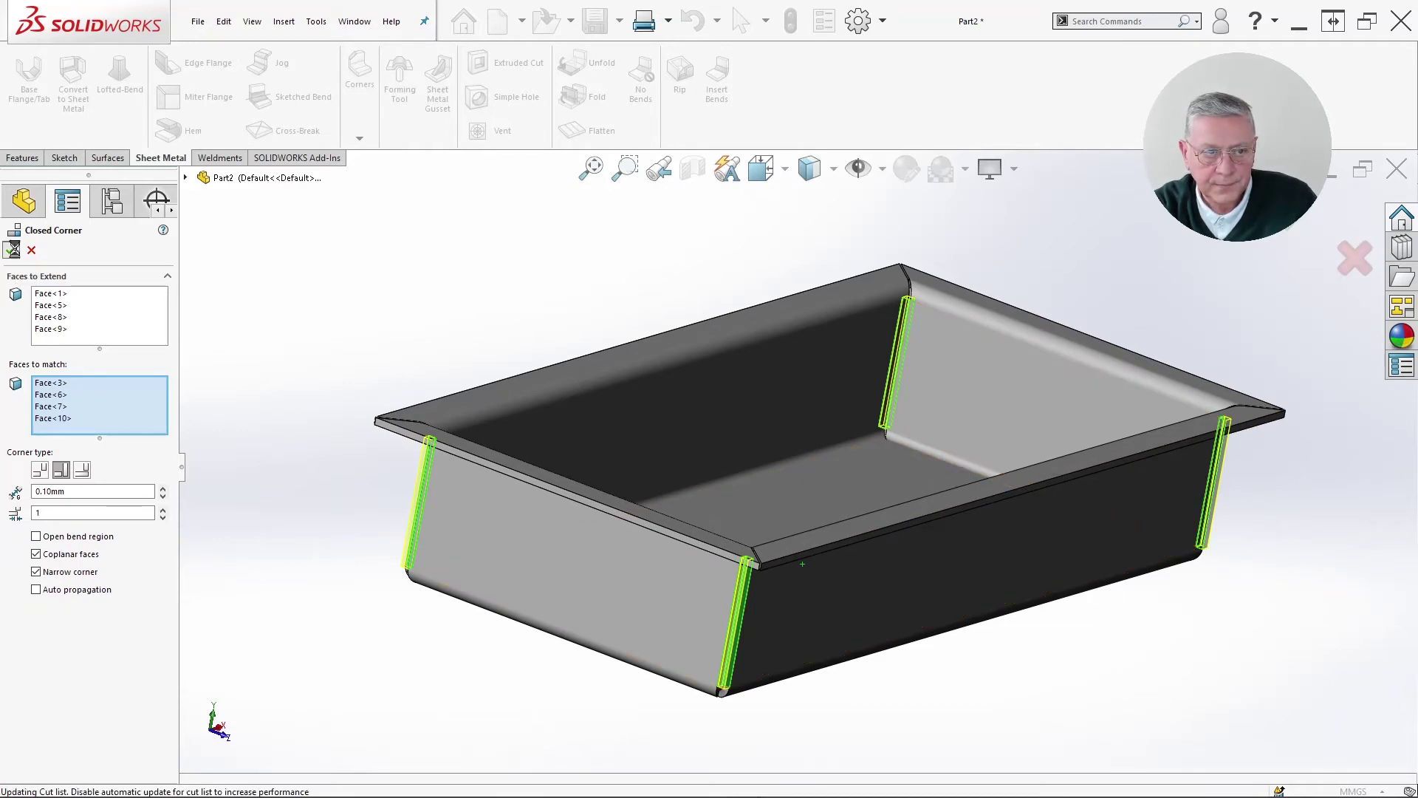
- Inspect the closed wall joint up close, including its openings at the base bend and under the rim
scroll(742, 650, down, 5)
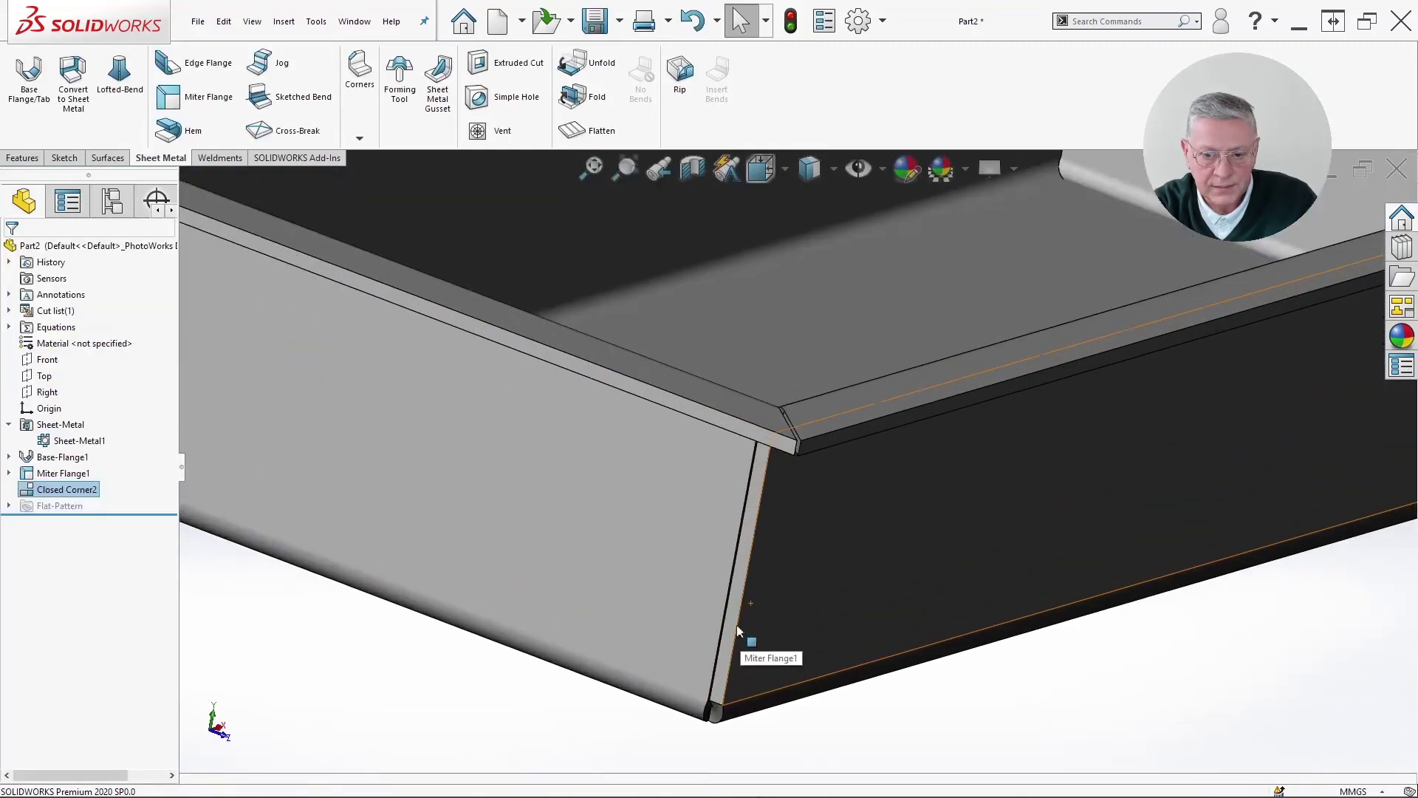
scroll(737, 629, down, 2)
scroll(734, 619, down, 3)
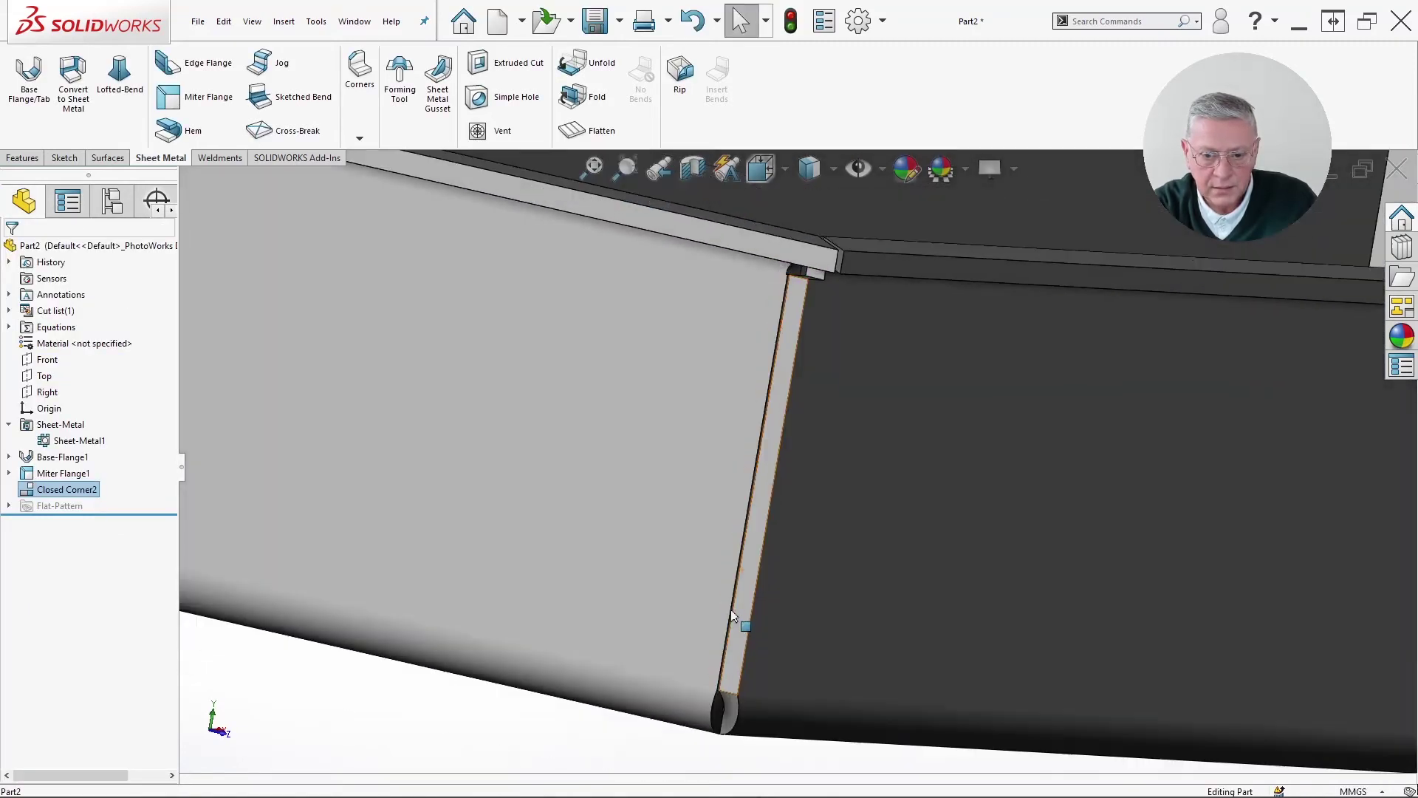
scroll(735, 620, up, 5)
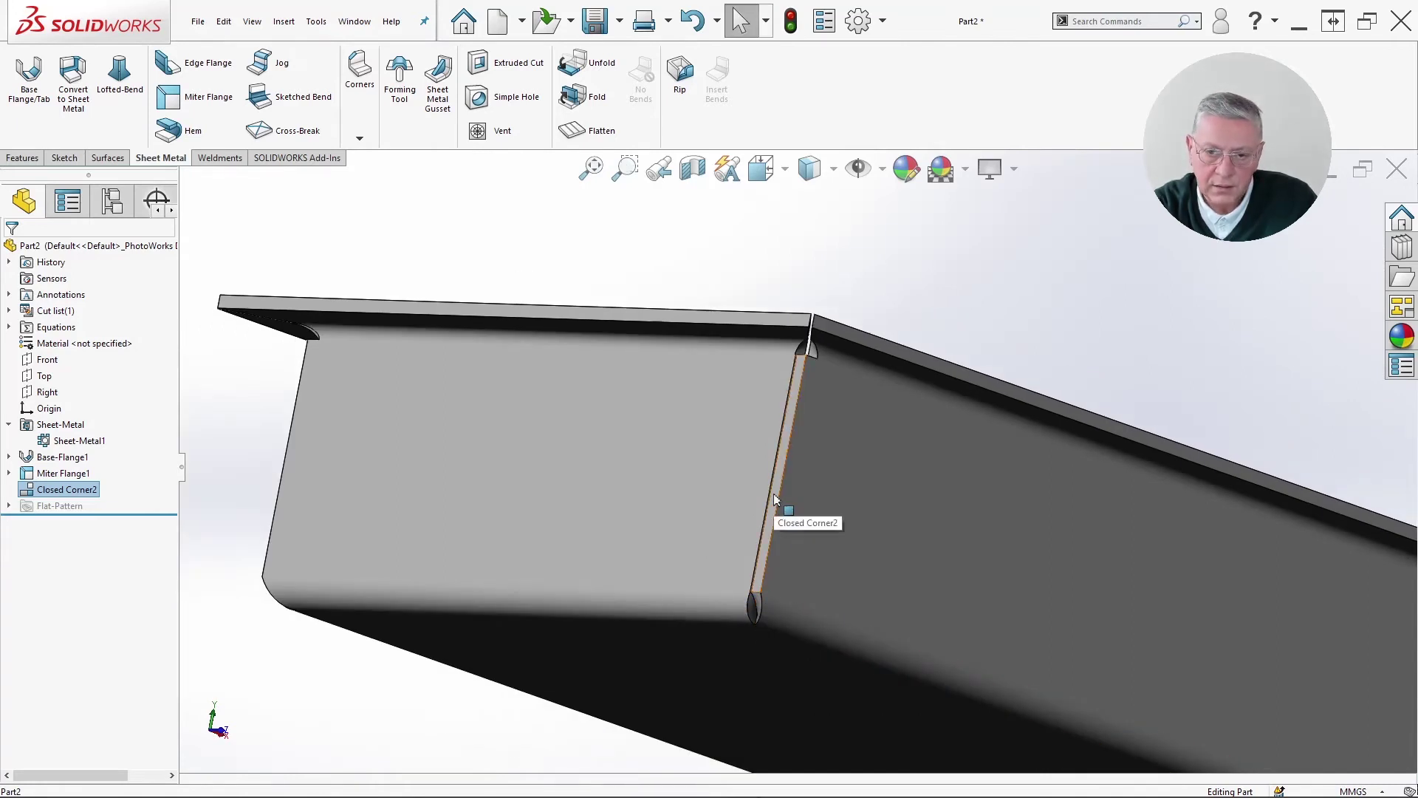
middle_drag(774, 499, 794, 414)
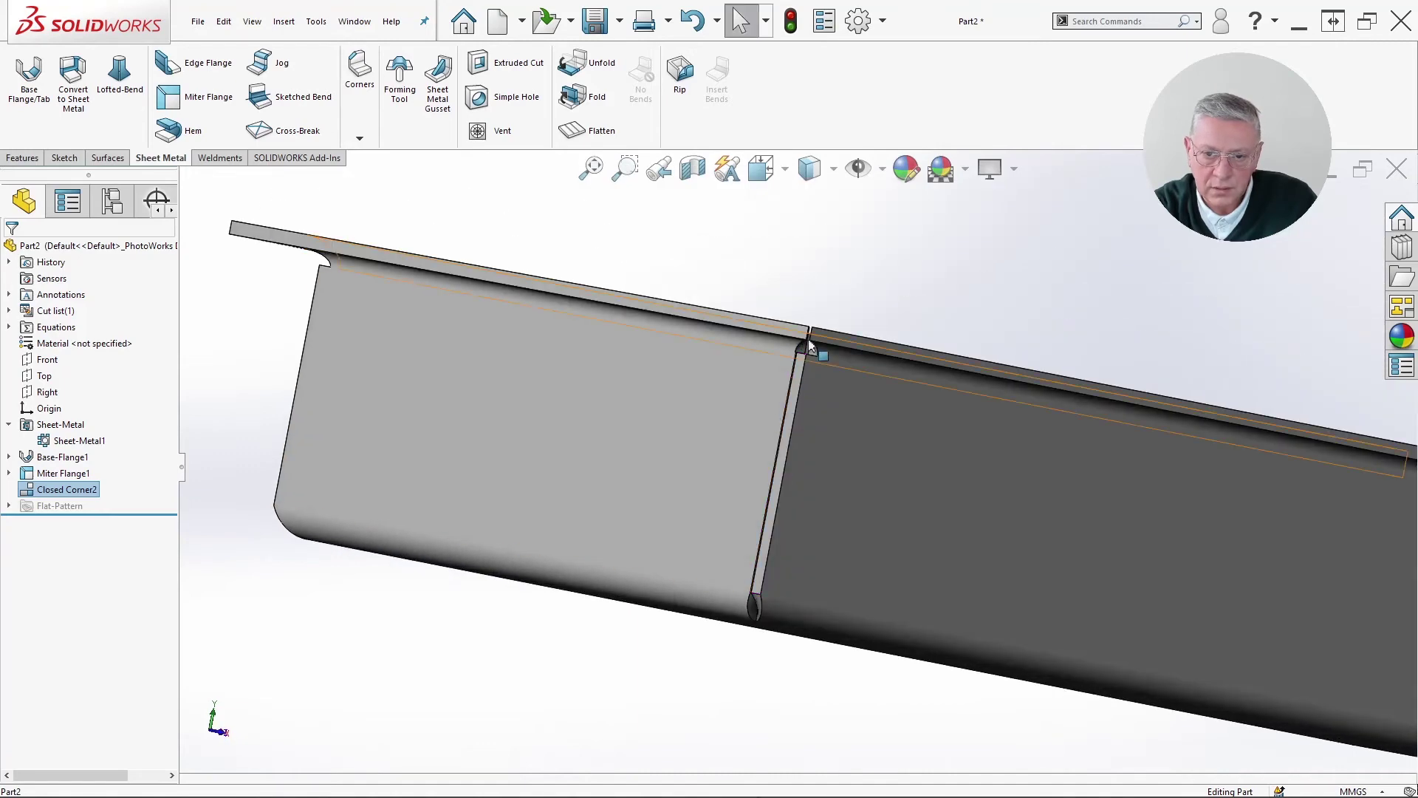
- Flatten the sheet metal box to examine its unfolded pattern, and return it to the folded state
middle_drag(810, 344, 766, 457)
scroll(842, 364, up, 3)
scroll(840, 364, up, 3)
click(956, 338)
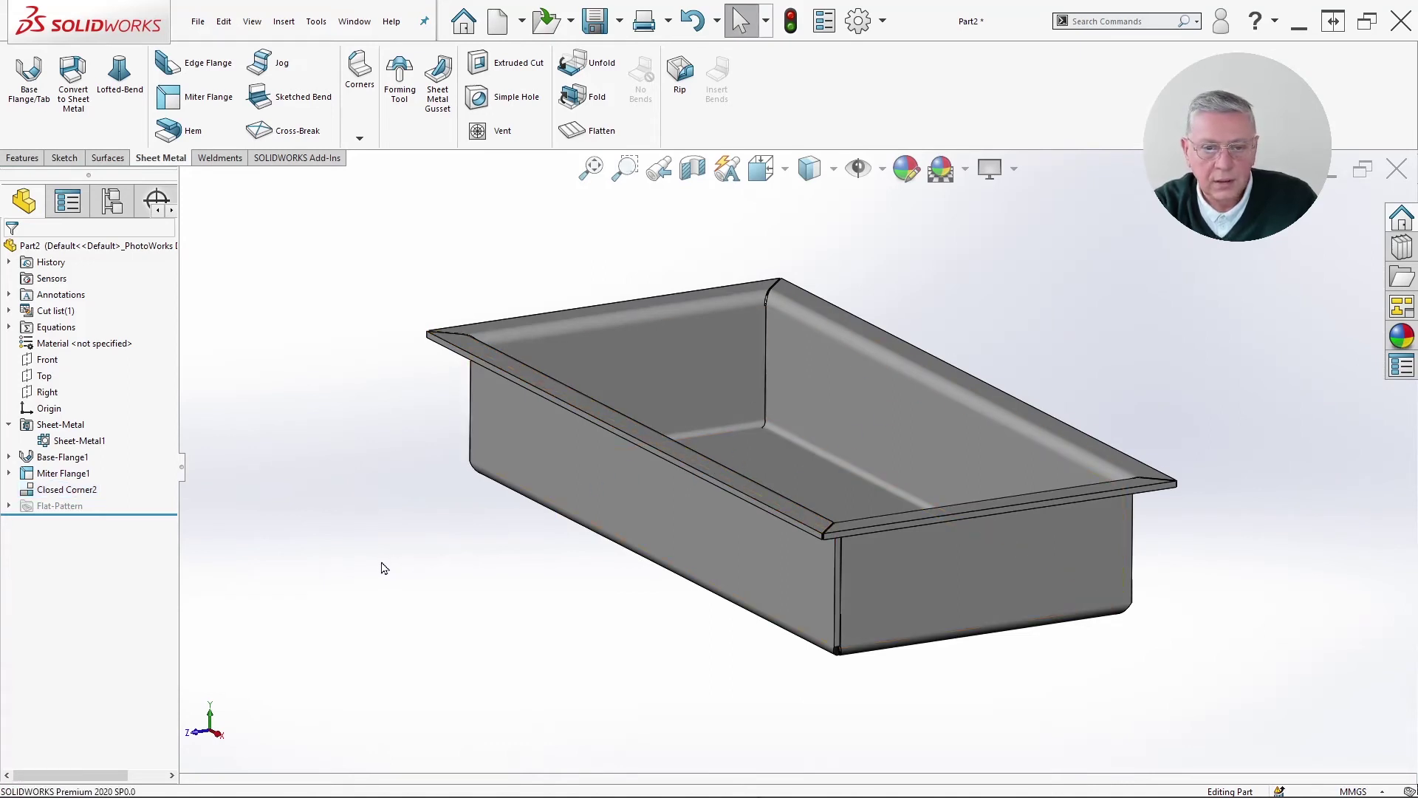
middle_drag(531, 495, 636, 463)
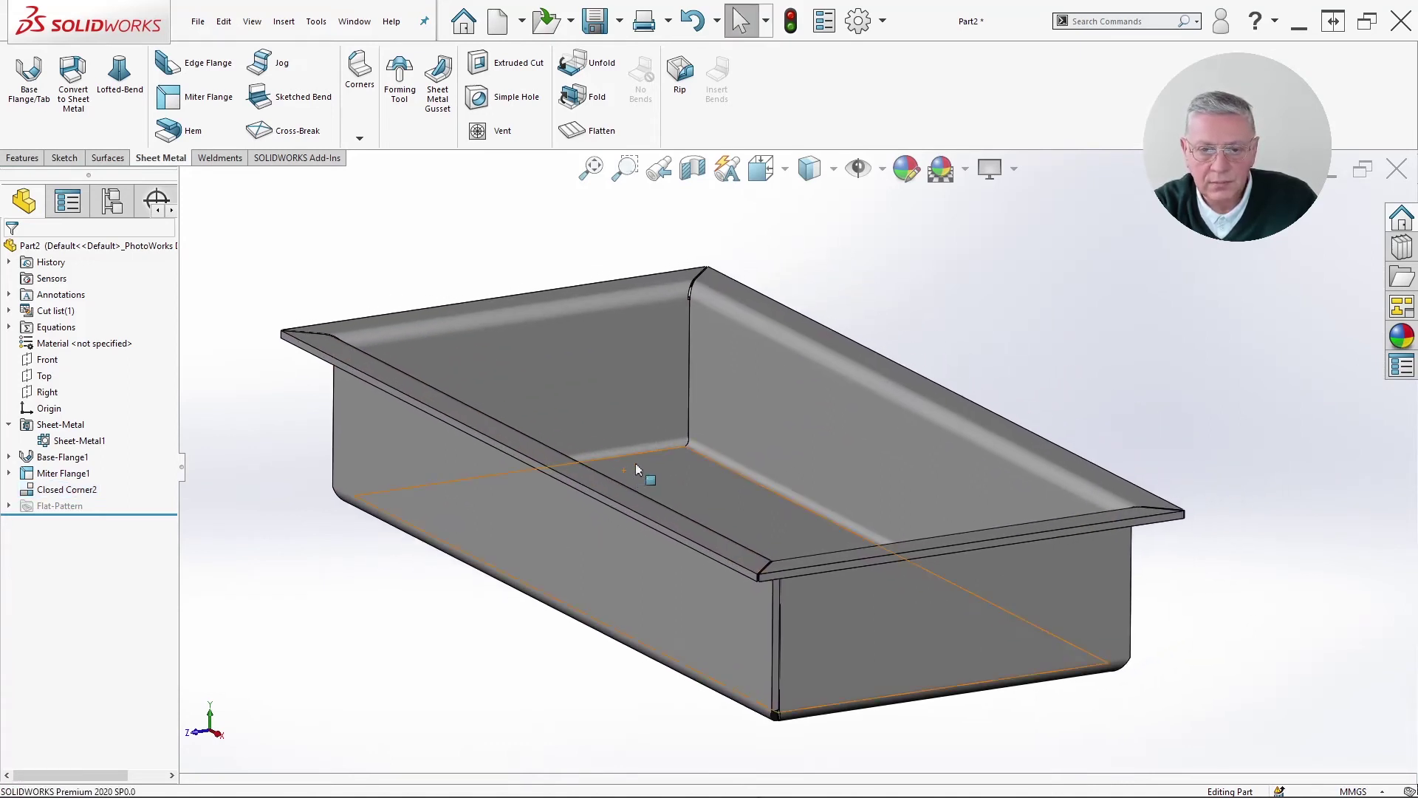
click(587, 135)
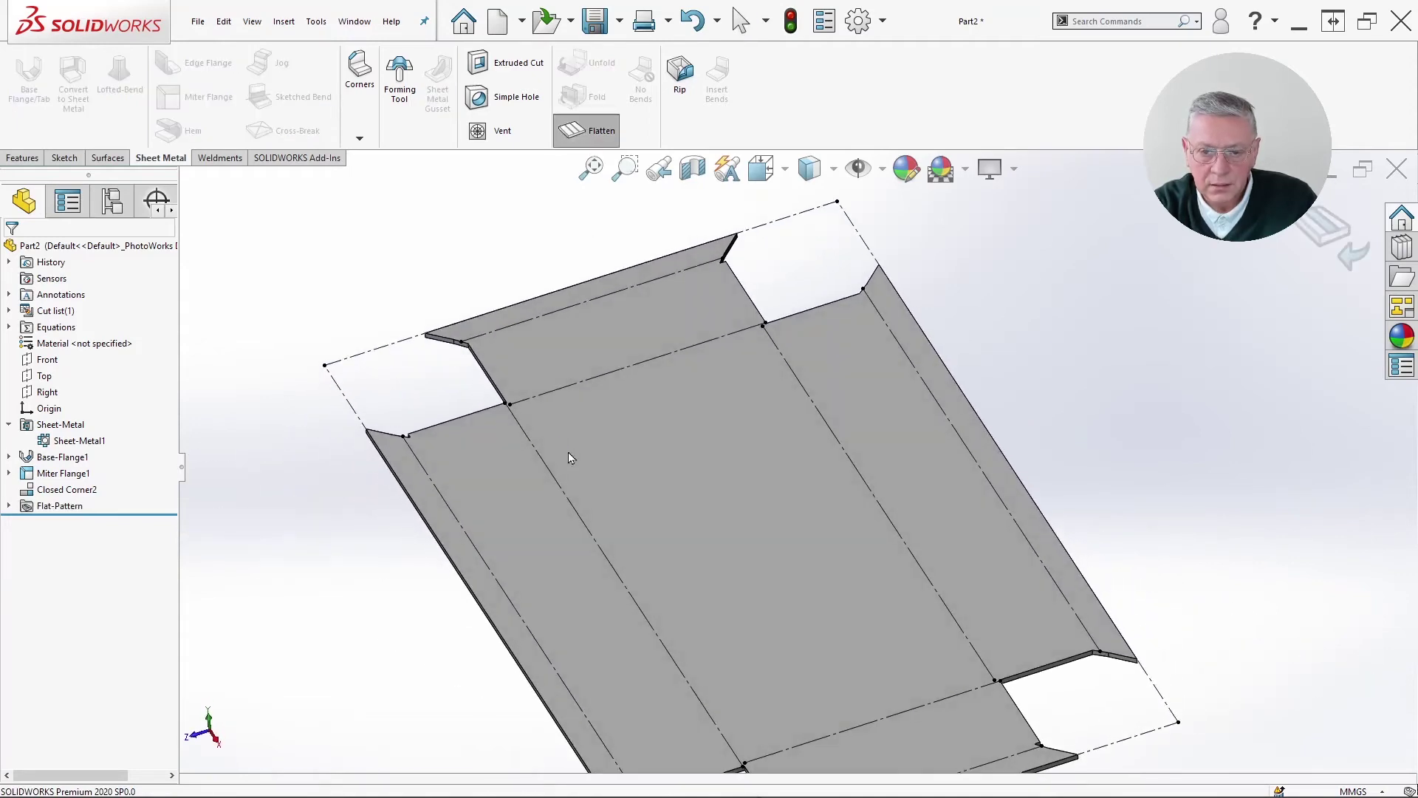
middle_drag(577, 458, 577, 587)
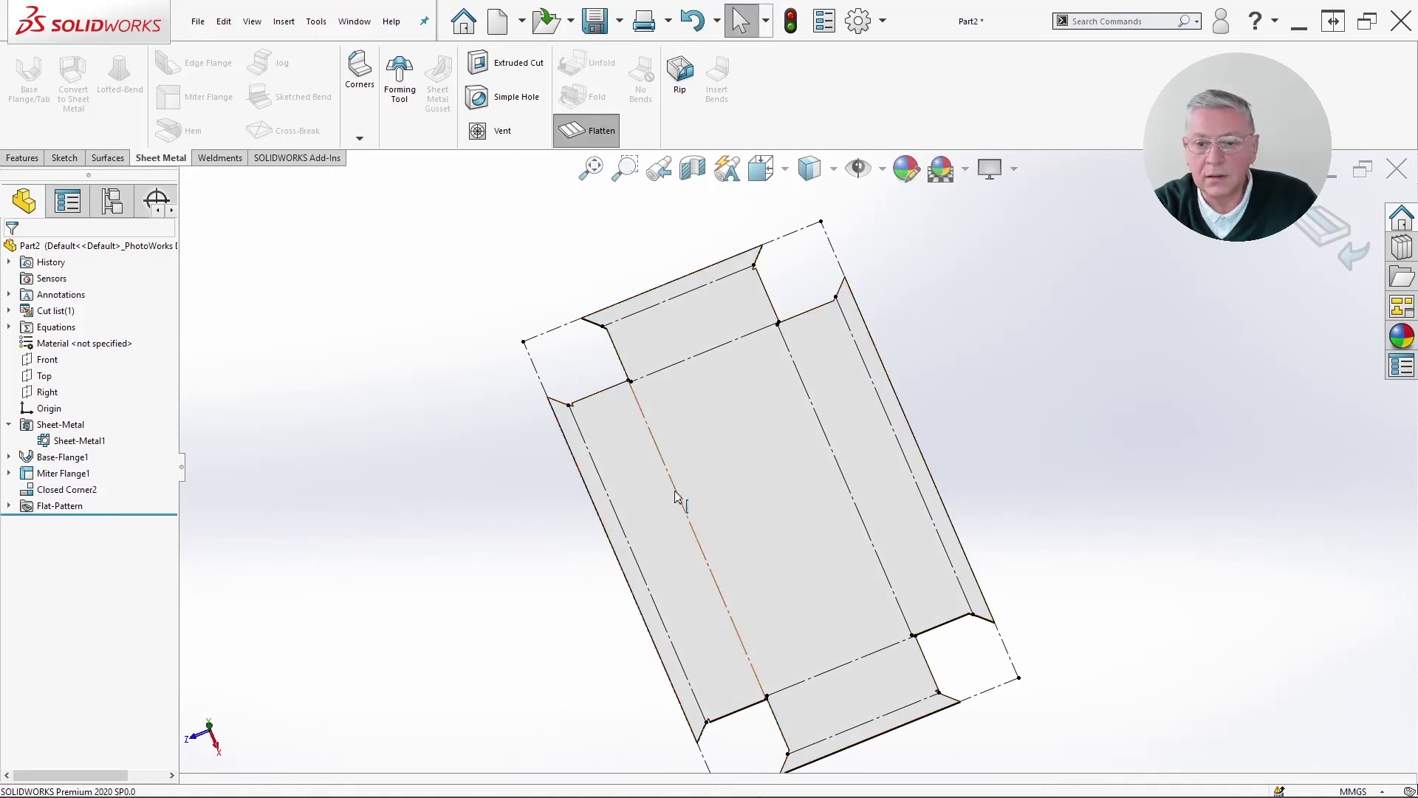
mouse_move(674, 500)
middle_down()
mouse_move(671, 547)
mouse_move(649, 500)
mouse_move(713, 405)
mouse_move(810, 436)
mouse_move(719, 475)
mouse_move(709, 458)
middle_up()
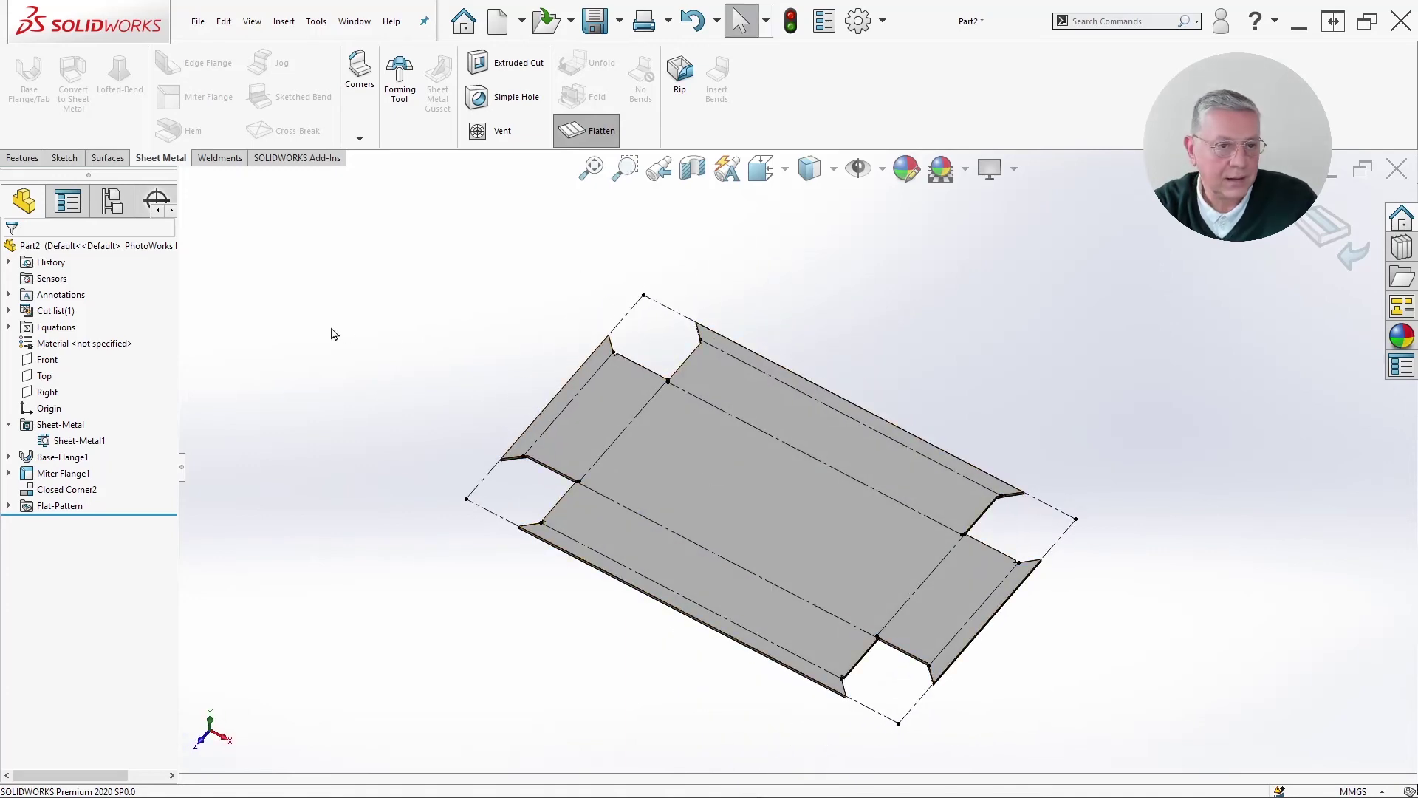
click(791, 32)
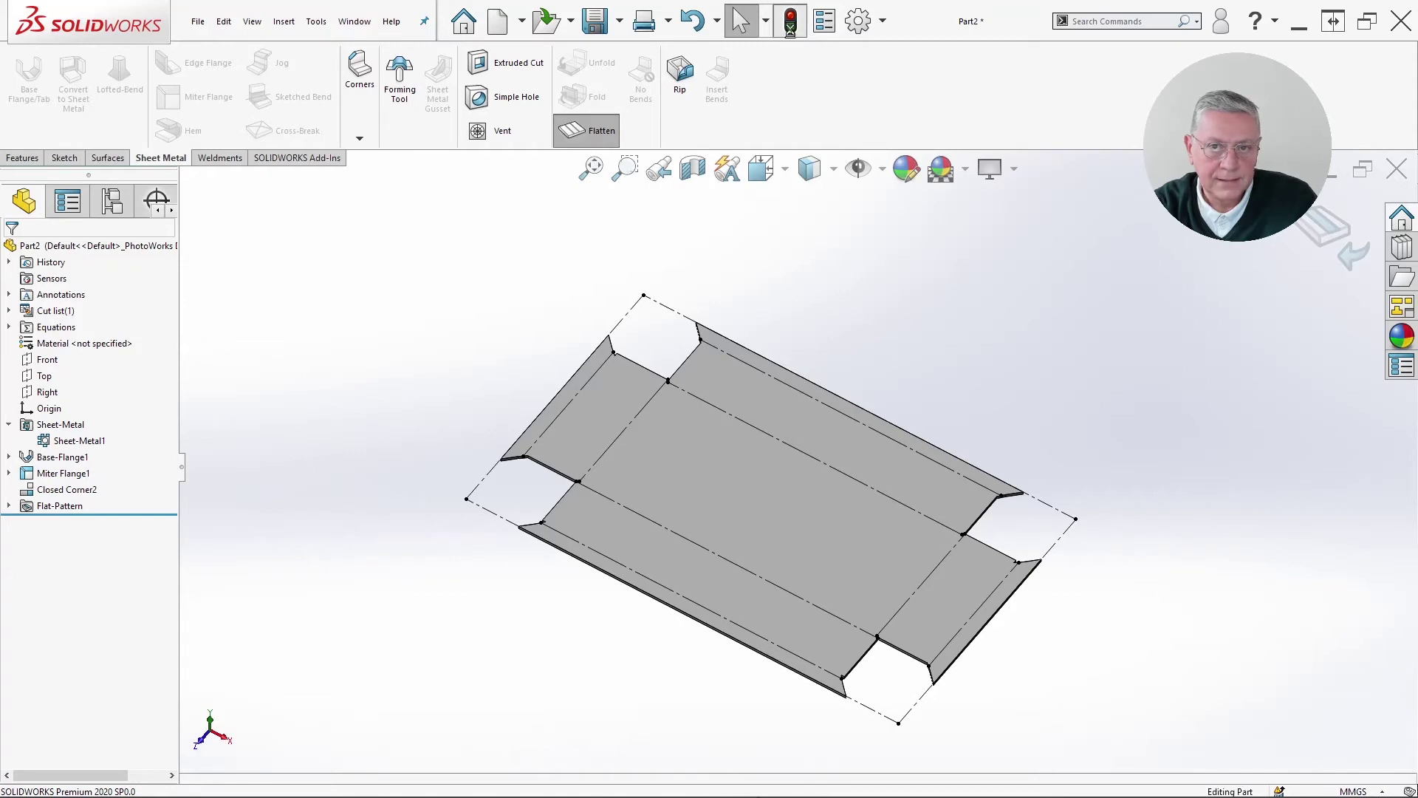
click(594, 132)
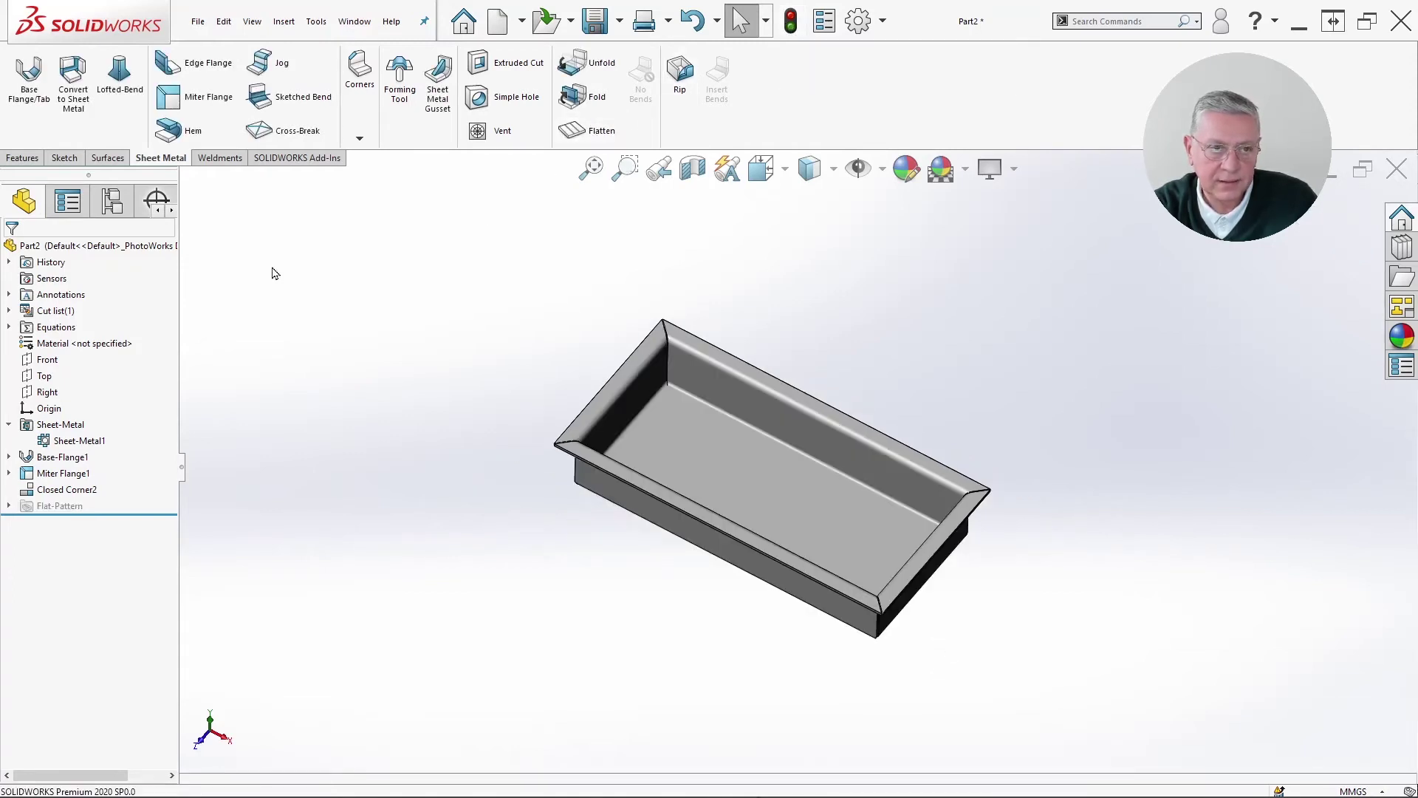
- Start a drawing from the part, saving the part on the Desktop as Tray
click(198, 24)
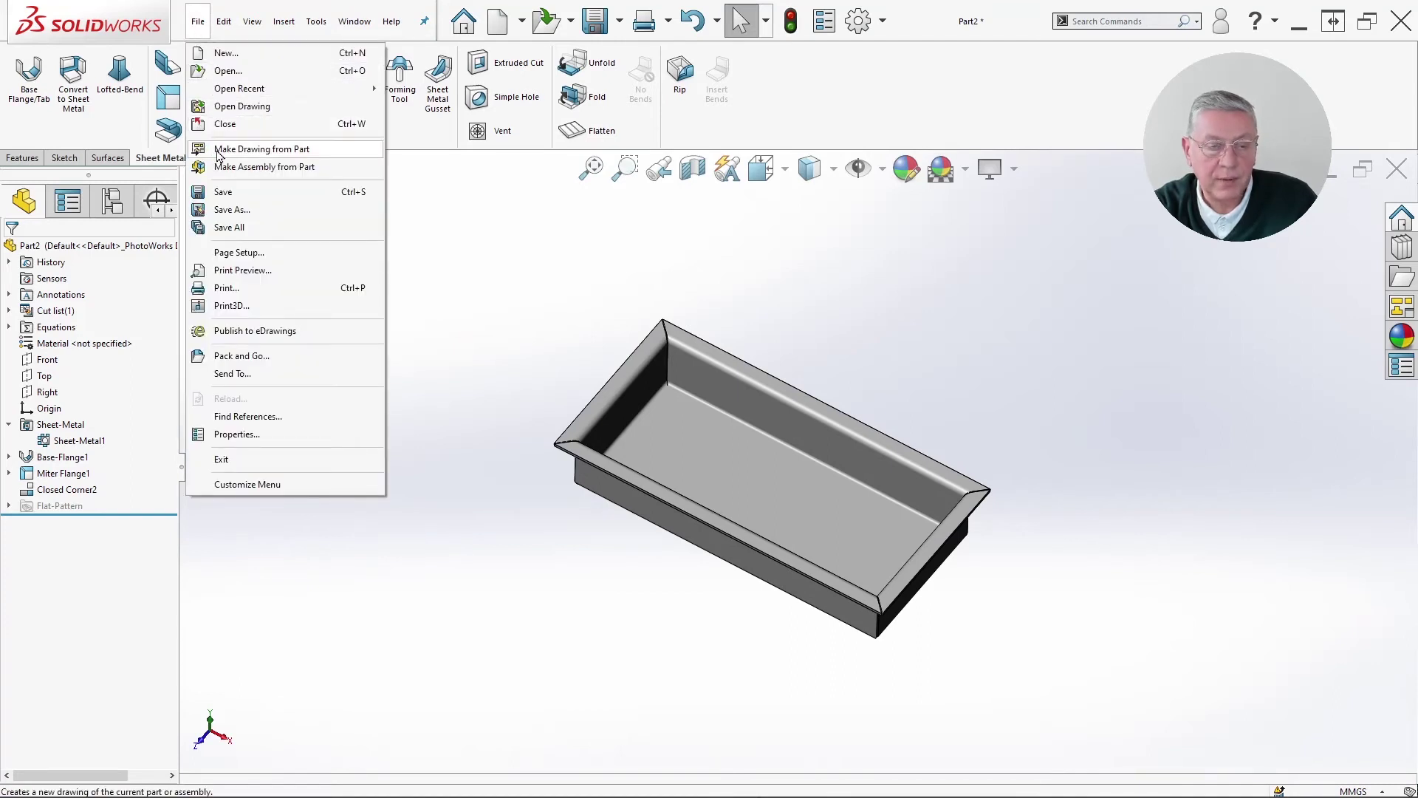
click(244, 150)
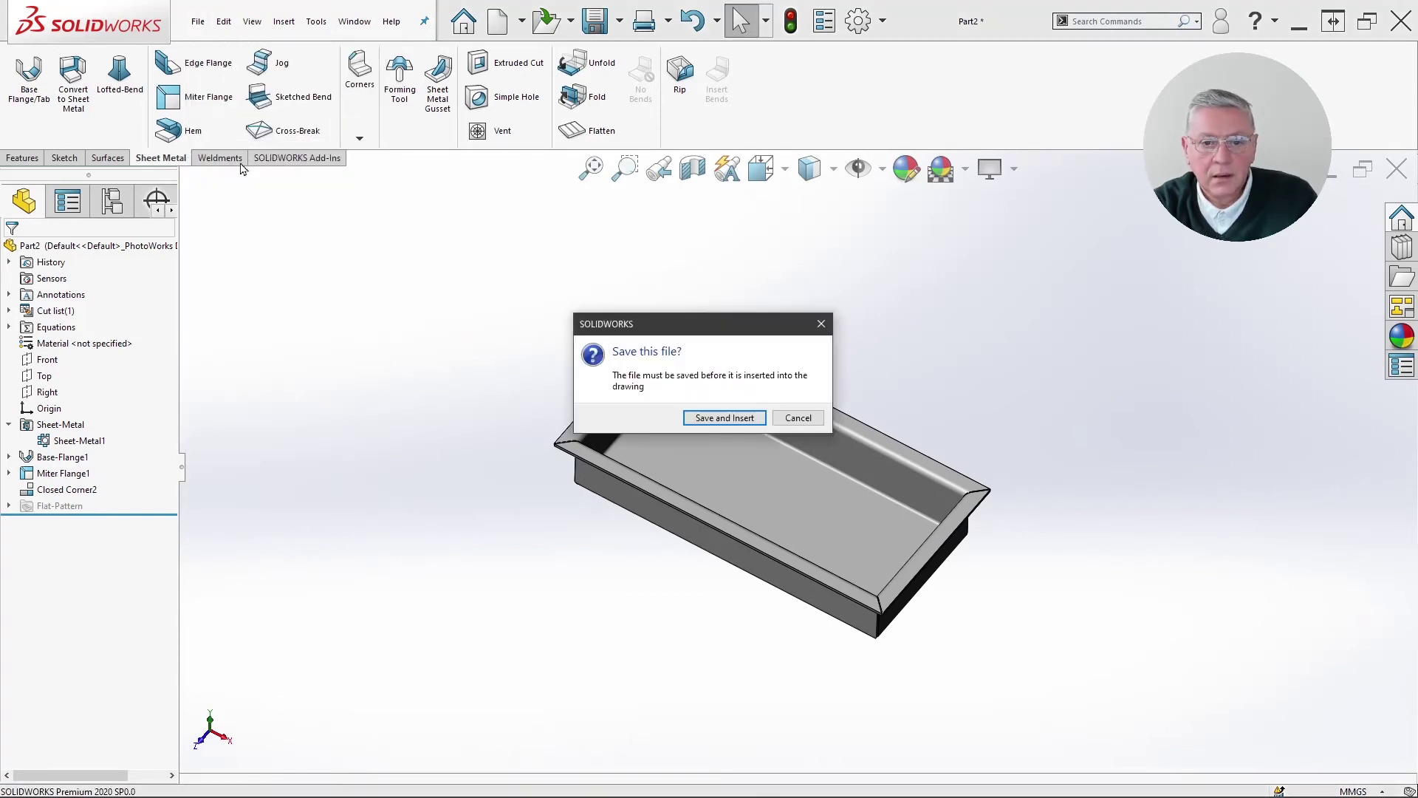
click(710, 418)
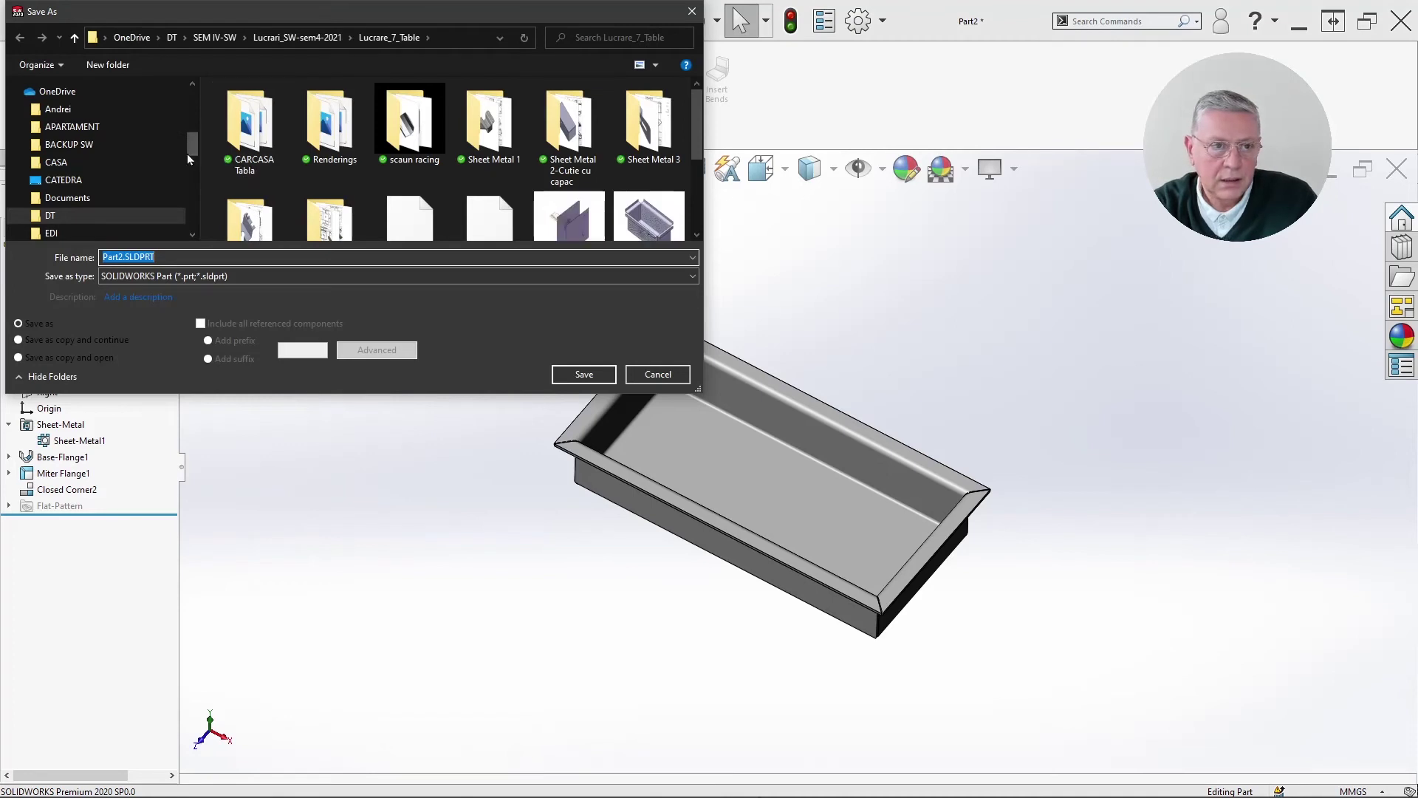
drag(192, 156, 194, 96)
click(61, 114)
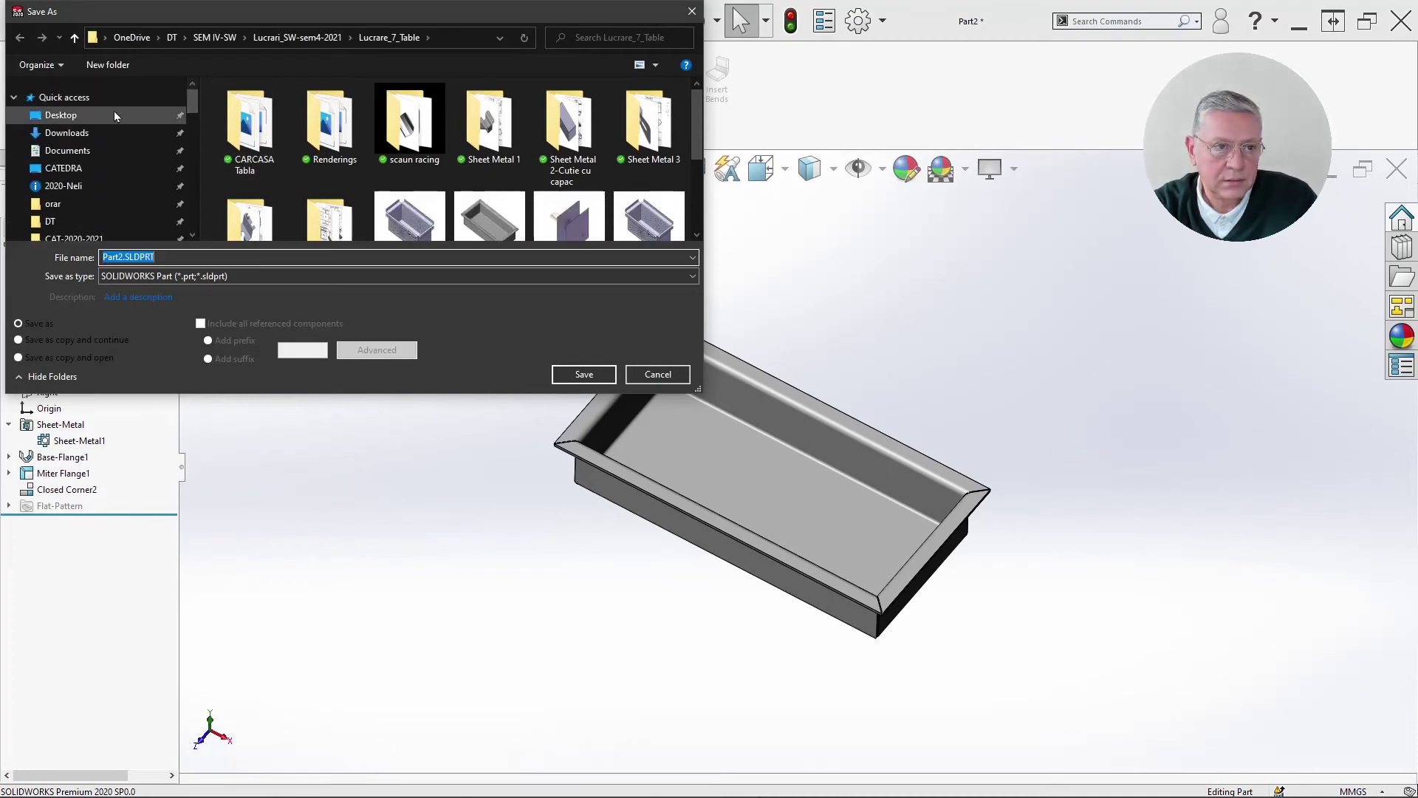
click(172, 257)
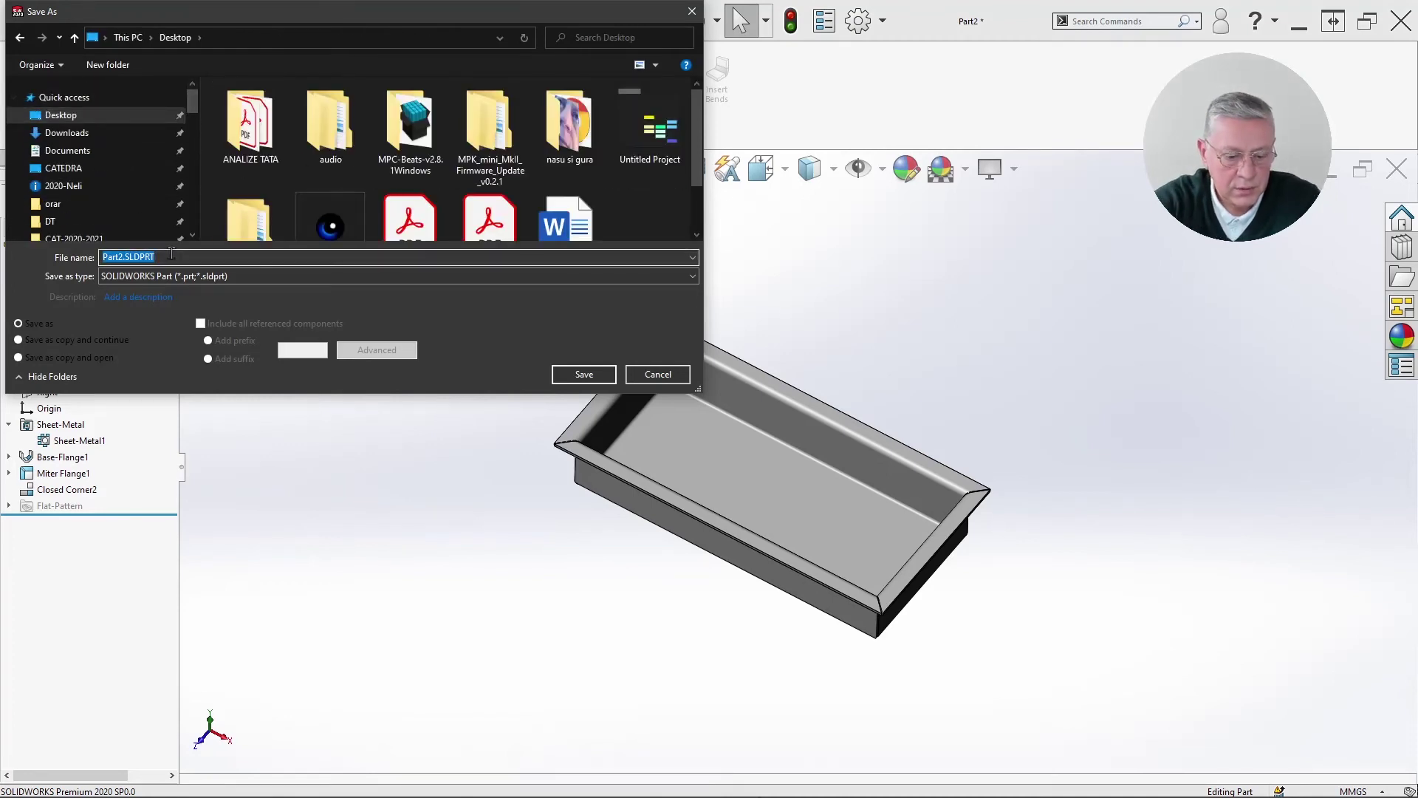
text(Tray)
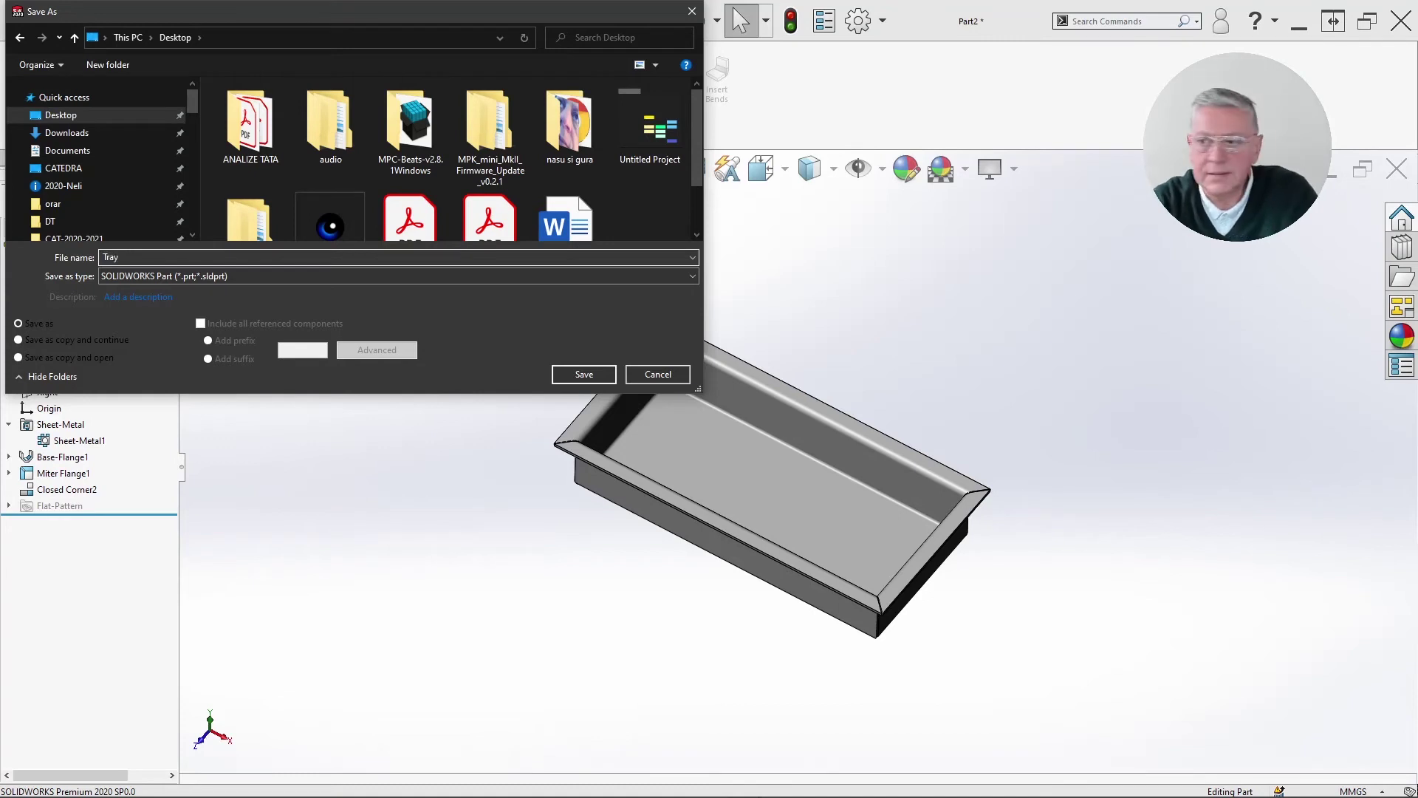
click(555, 372)
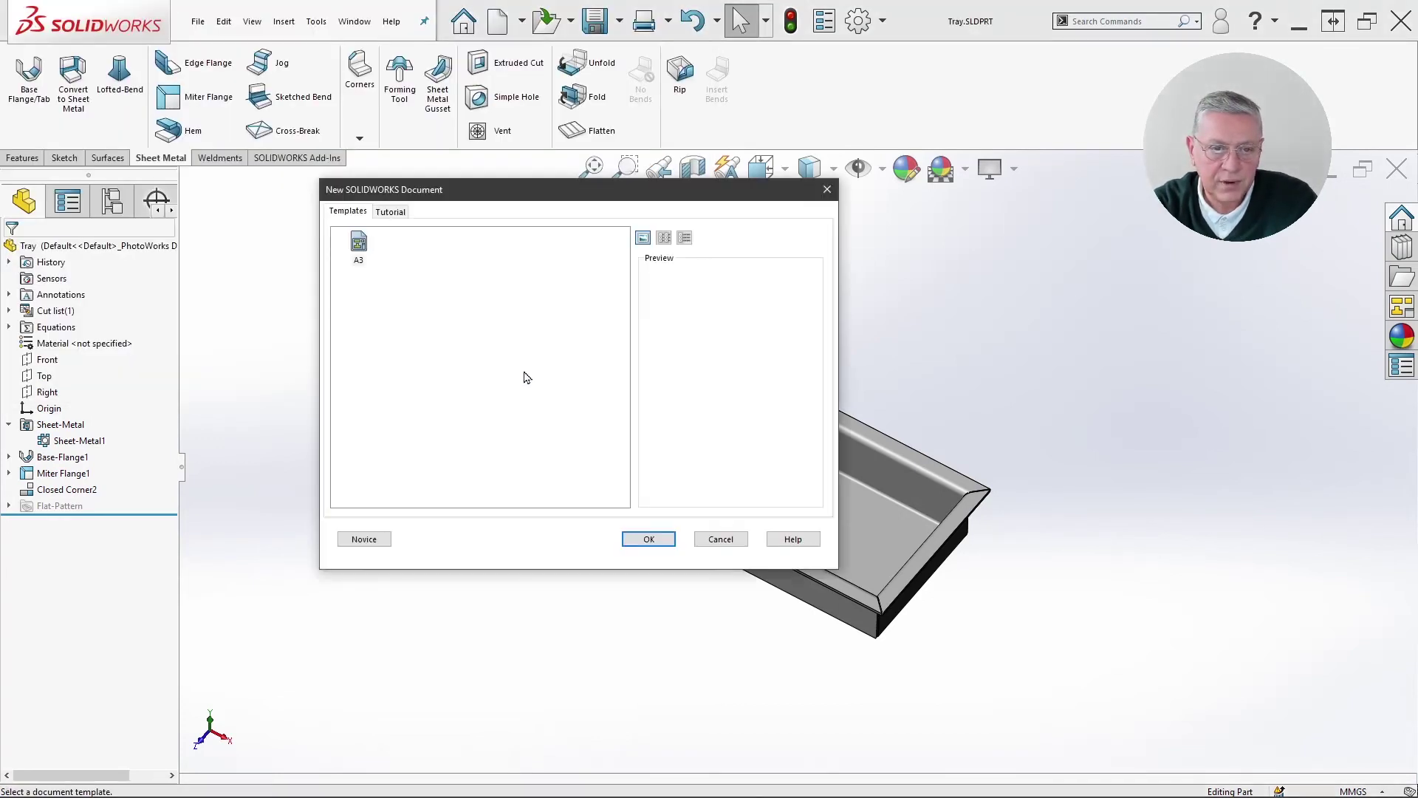
- Create the drawing from the A3 template and place the tray's flat pattern view in the sheet's upper left area
click(364, 248)
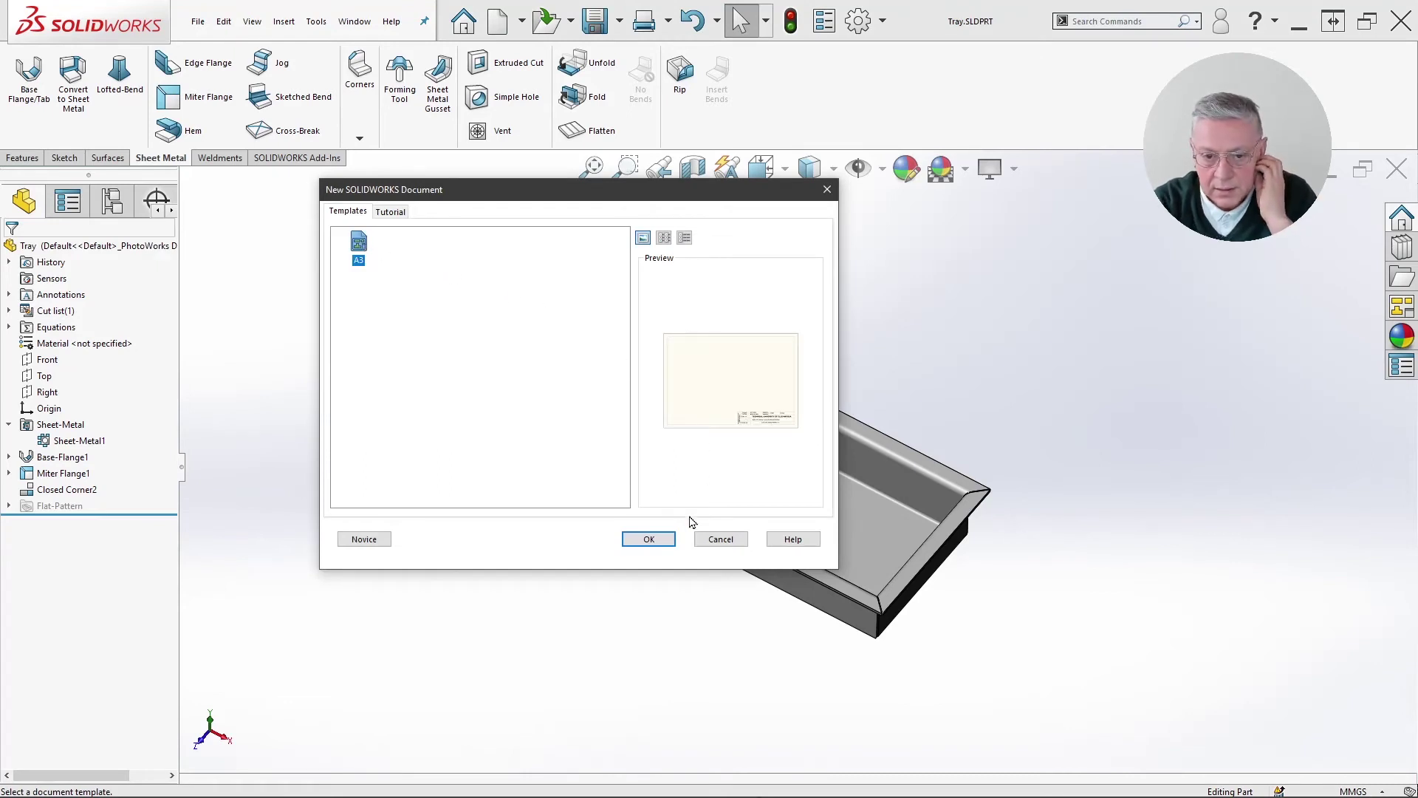
click(649, 538)
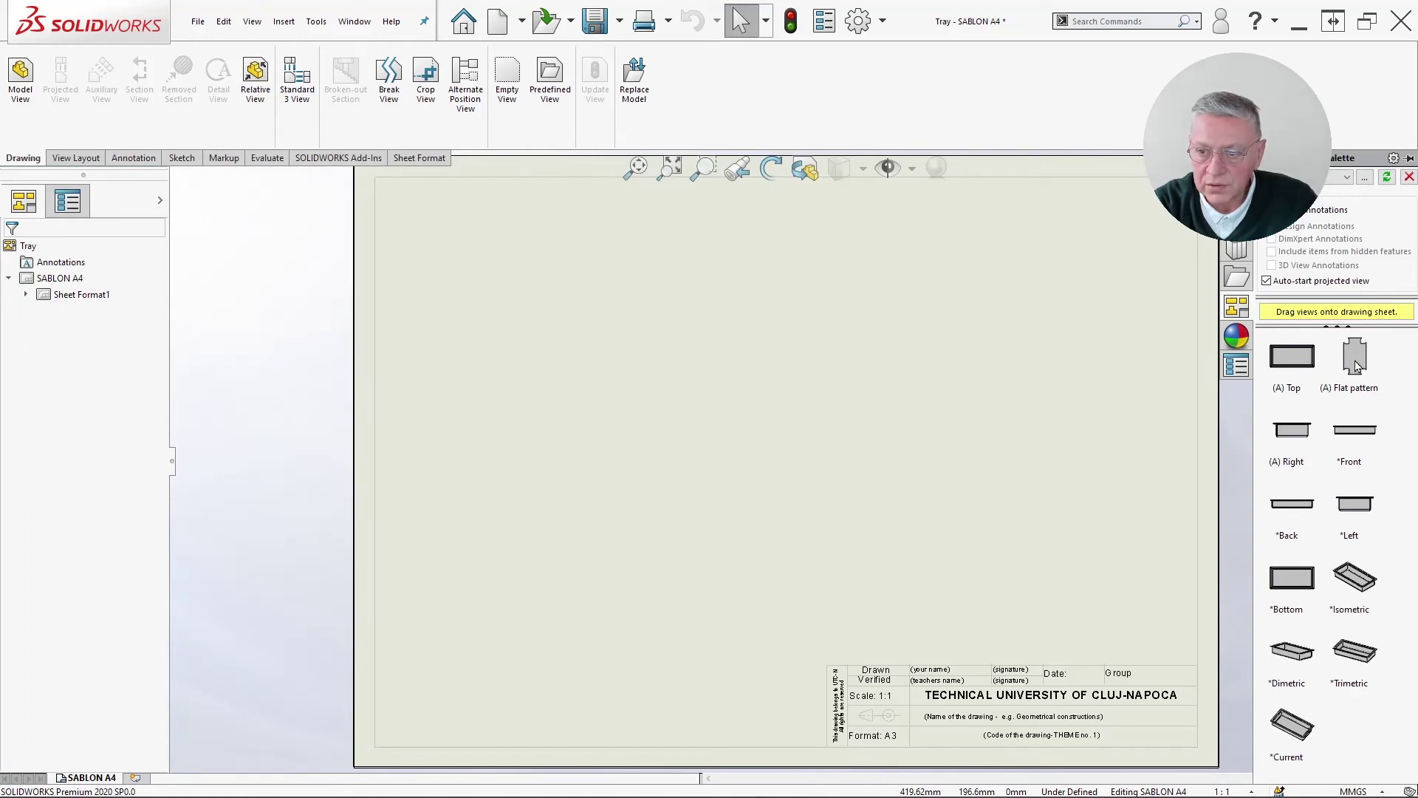
drag(1356, 365, 524, 364)
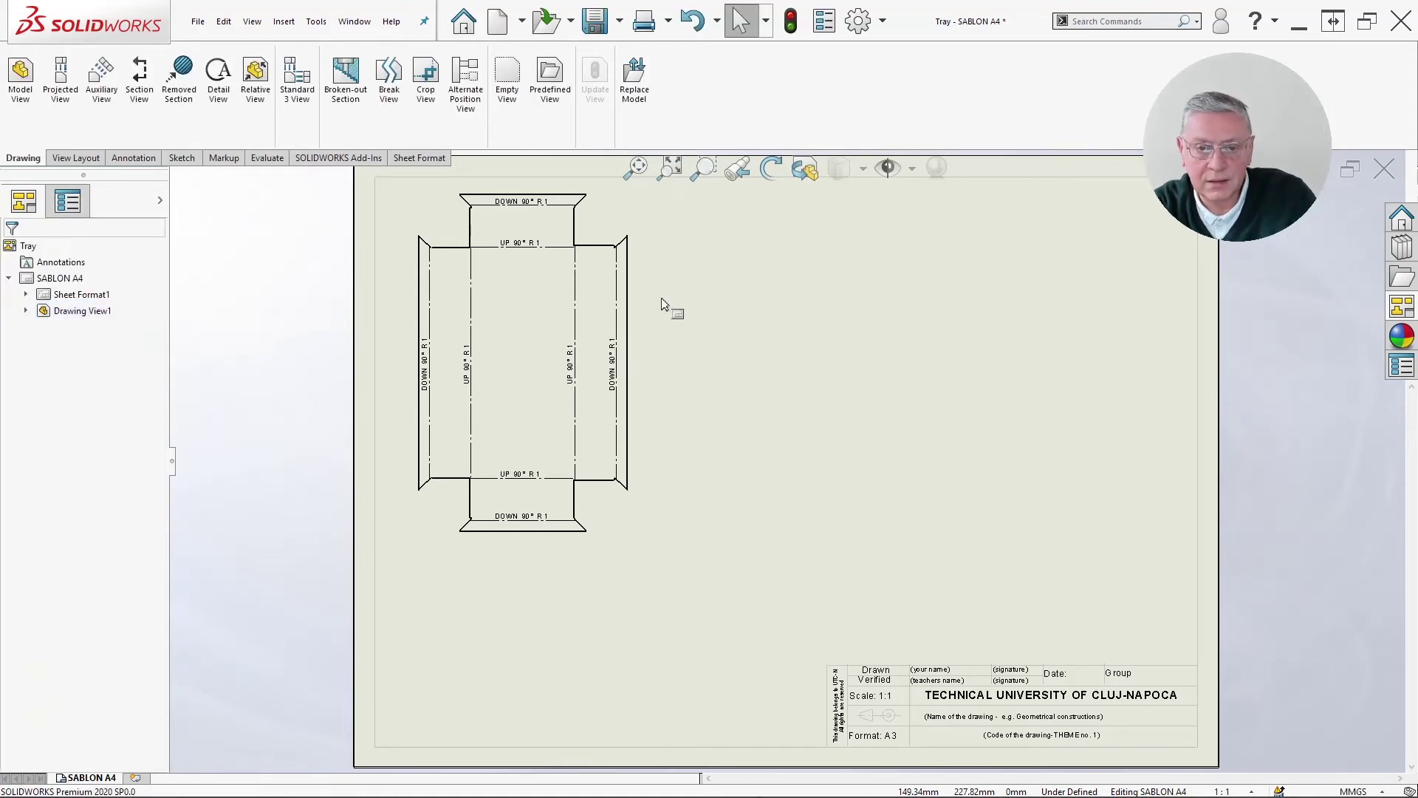
- Insert a front view of Tray beside the flat pattern, with projected views below it and to its right
click(24, 94)
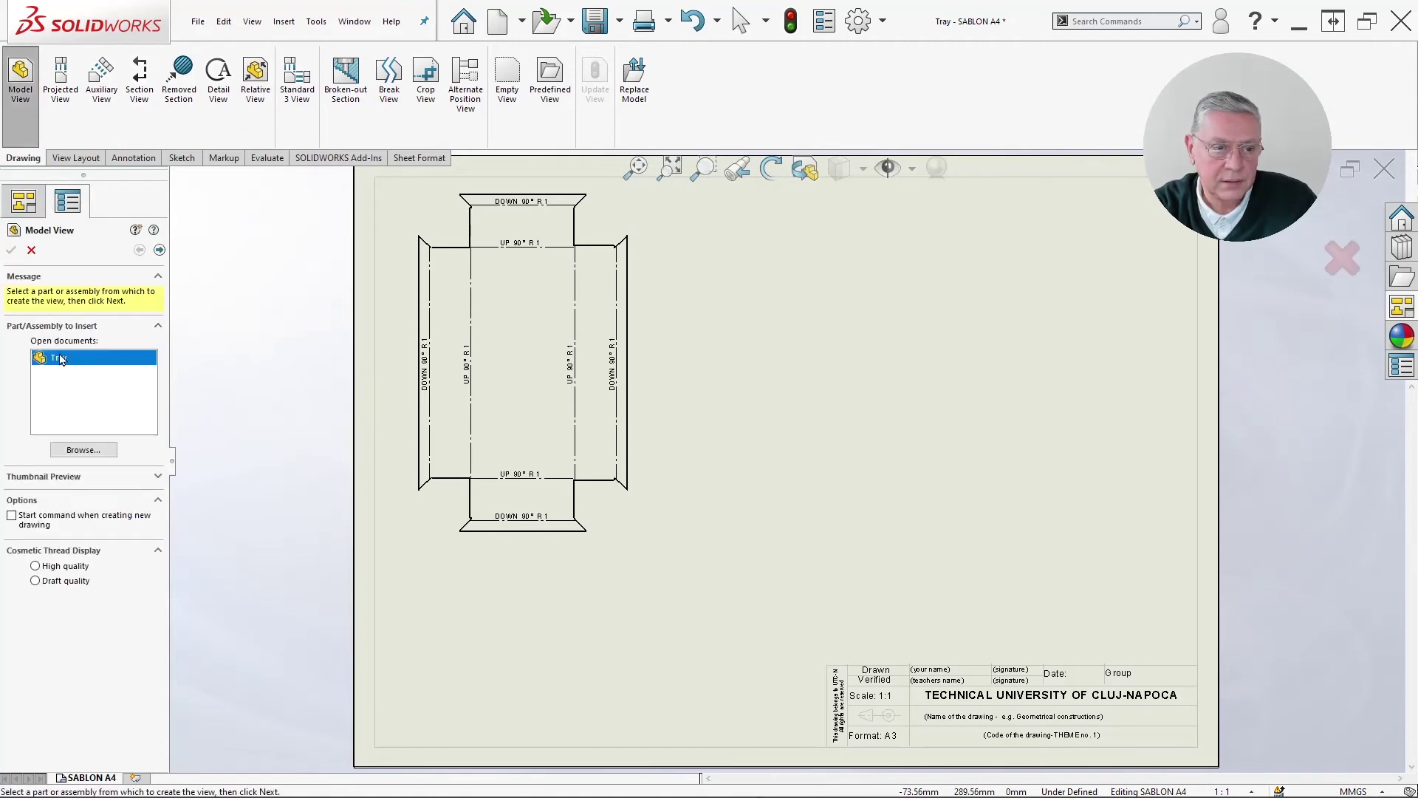
double_click(62, 362)
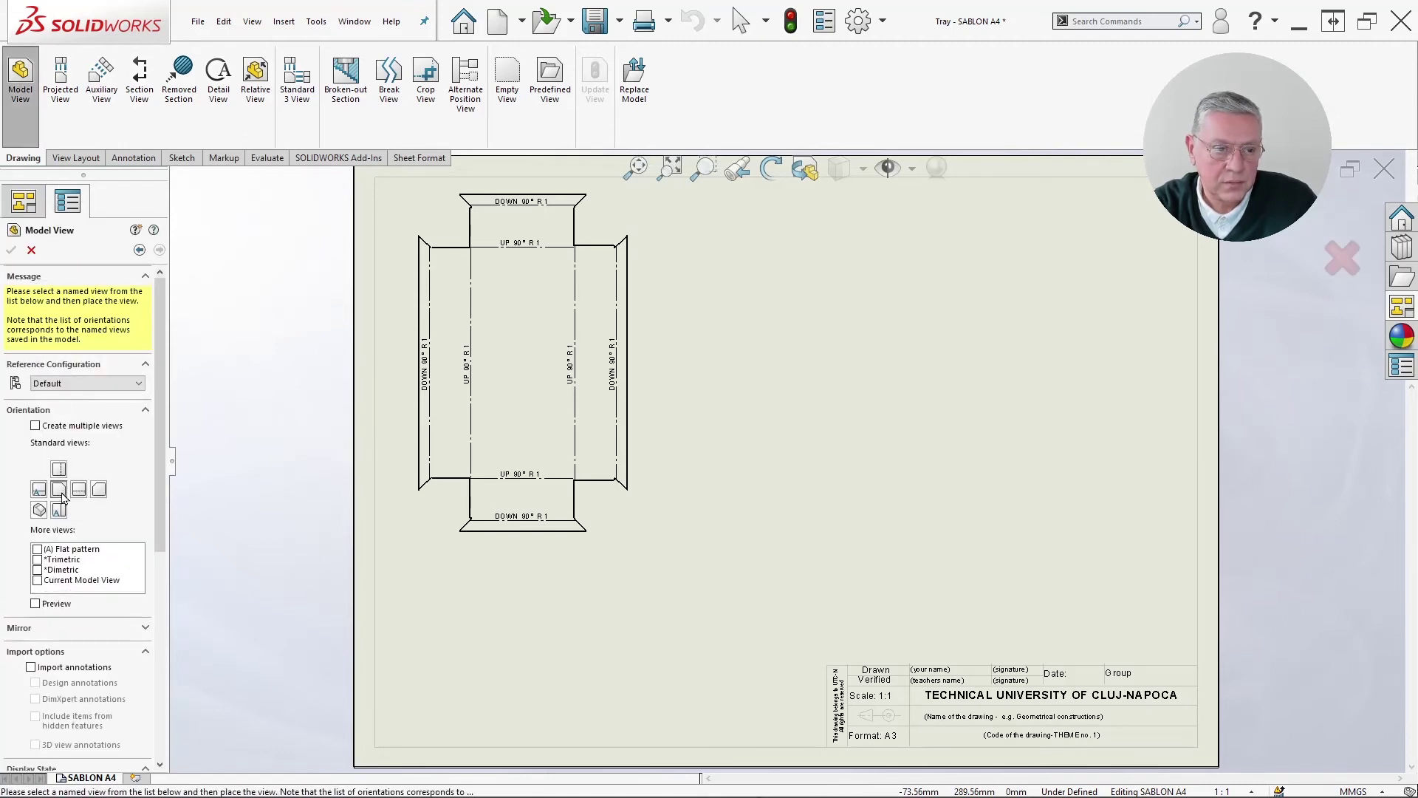
click(37, 604)
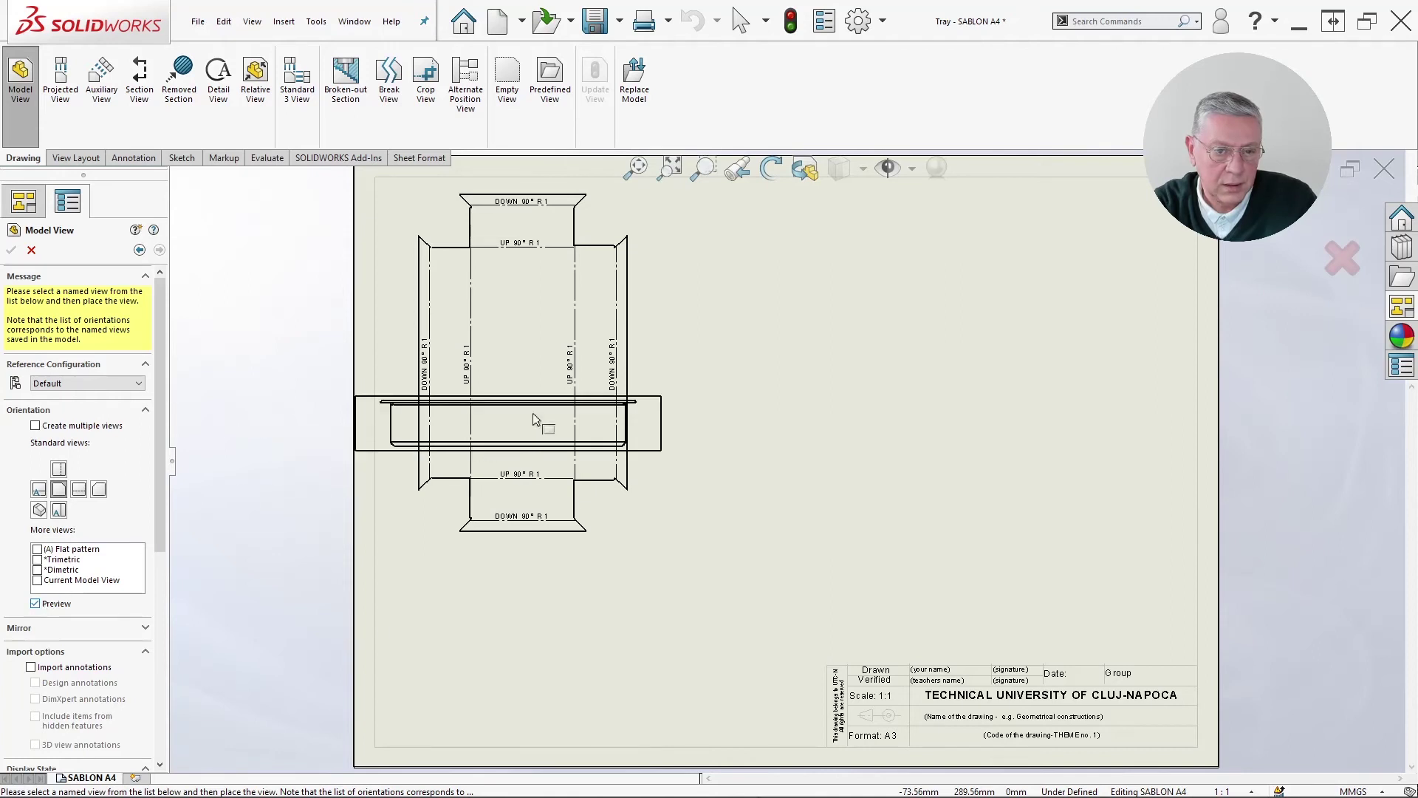
click(856, 267)
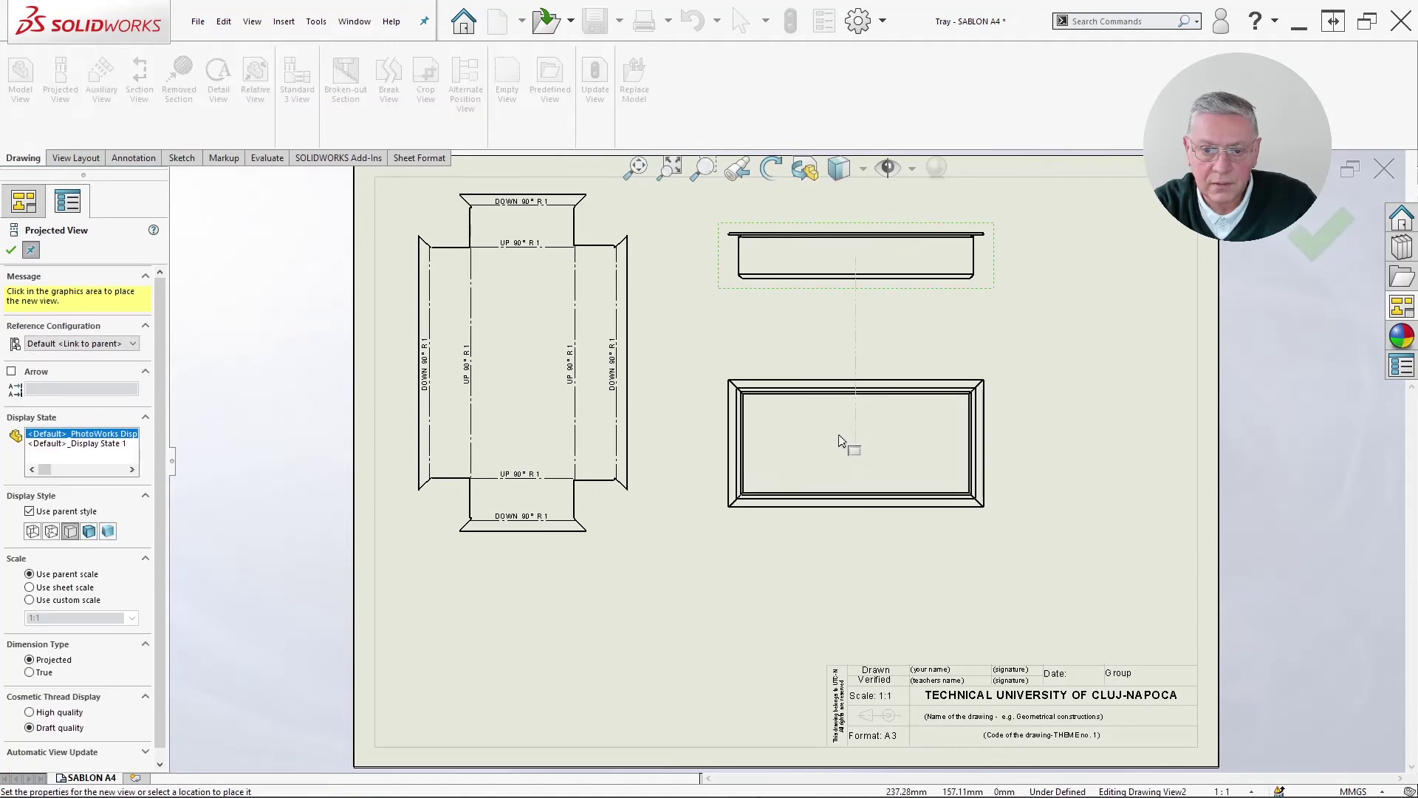
click(850, 381)
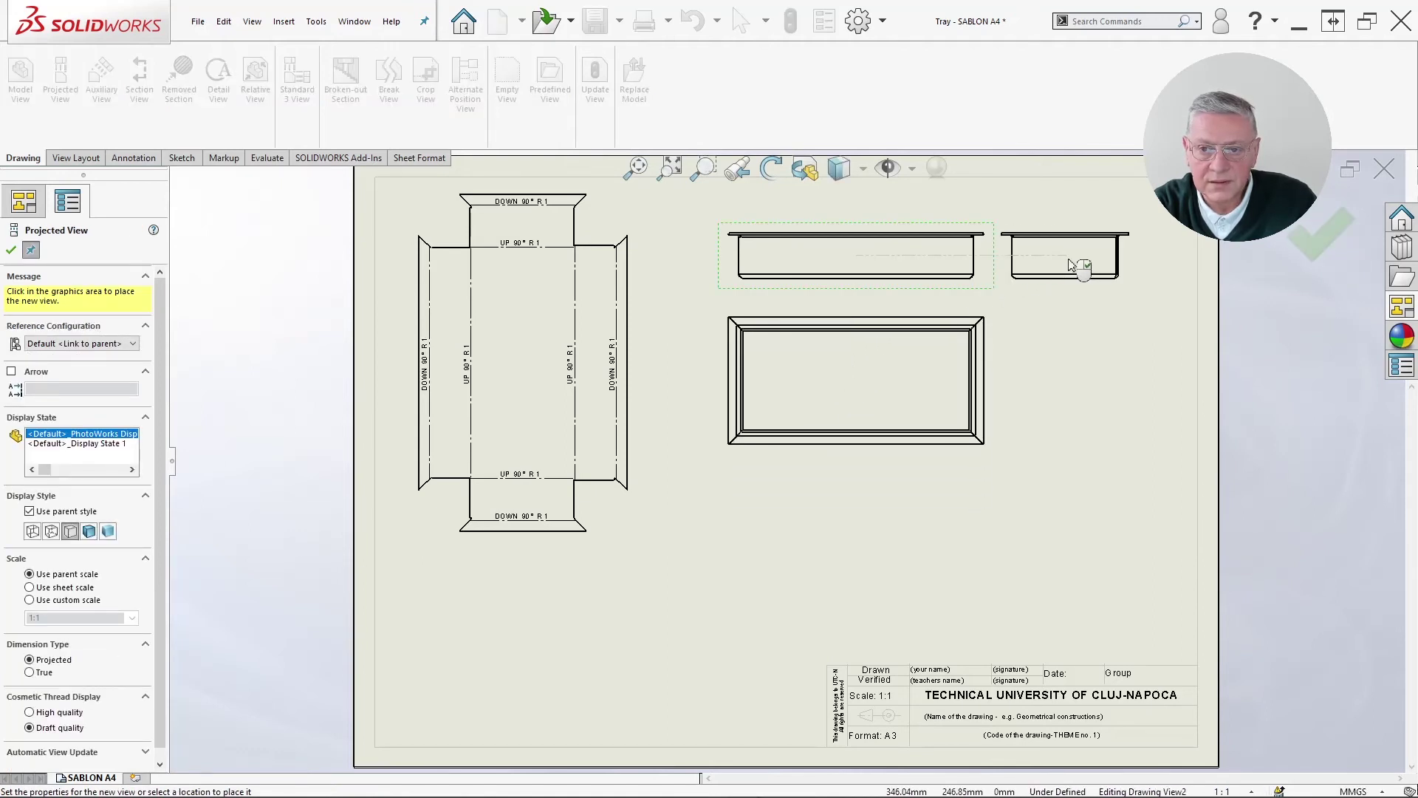
click(1088, 263)
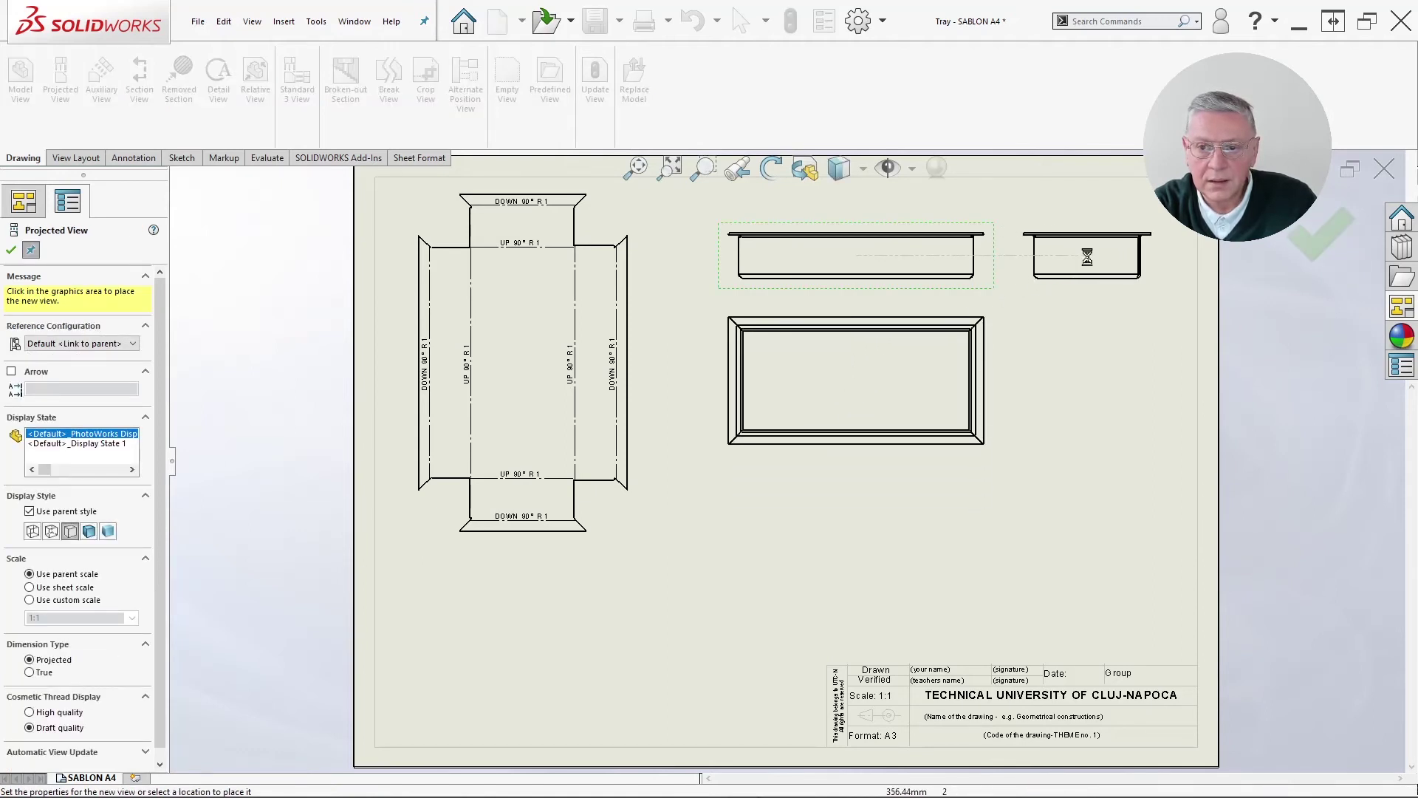
- Move the front, top and side views lower on the sheet, and shift the side view slightly farther right
mouse_move(963, 439)
mouse_down()
mouse_move(924, 465)
mouse_move(924, 620)
mouse_up()
drag(899, 300, 902, 474)
drag(1044, 468, 1073, 471)
click(633, 280)
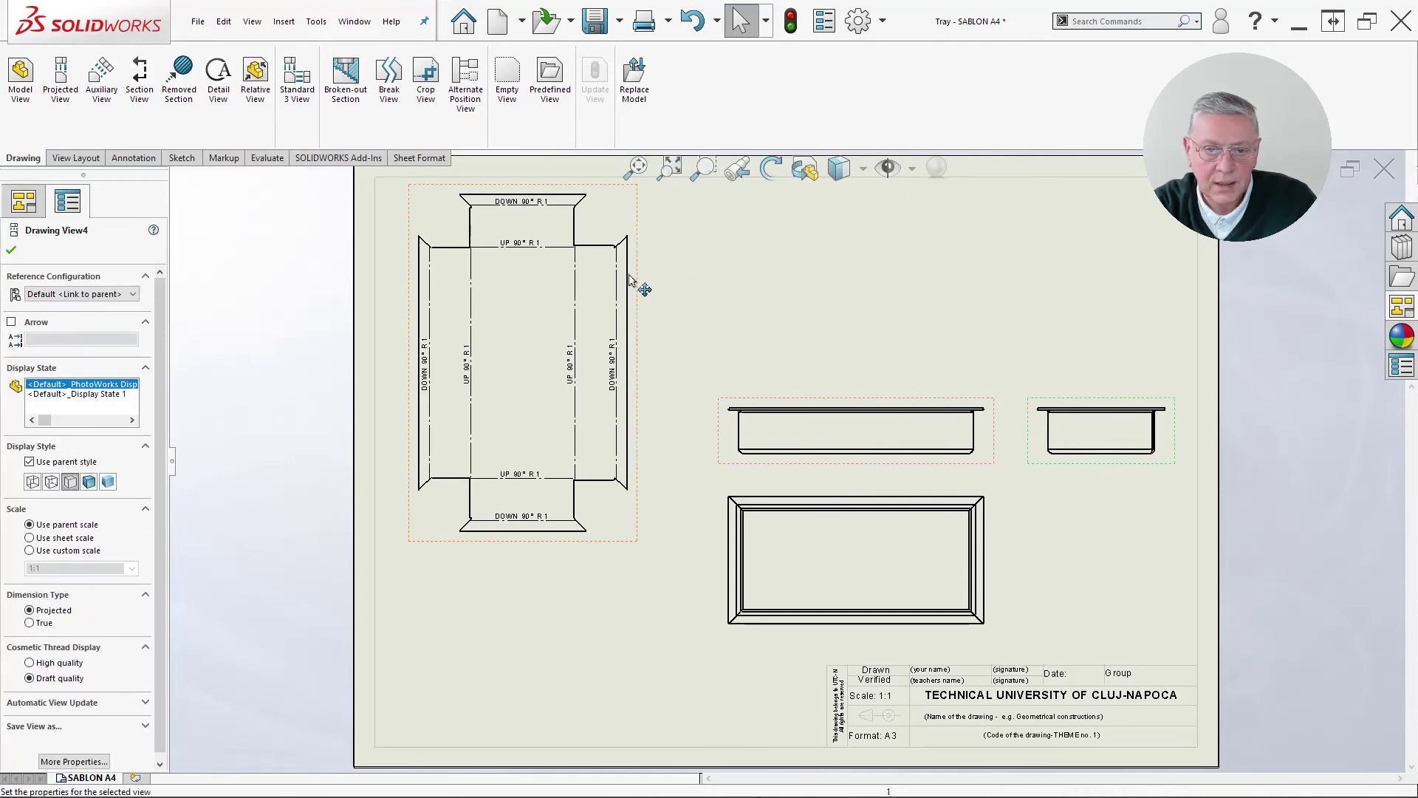
- Dimension the tray's overall height in the front view, from the rim's top edge to the base, placing it left of the view
scroll(601, 358, down, 2)
scroll(613, 426, down, 3)
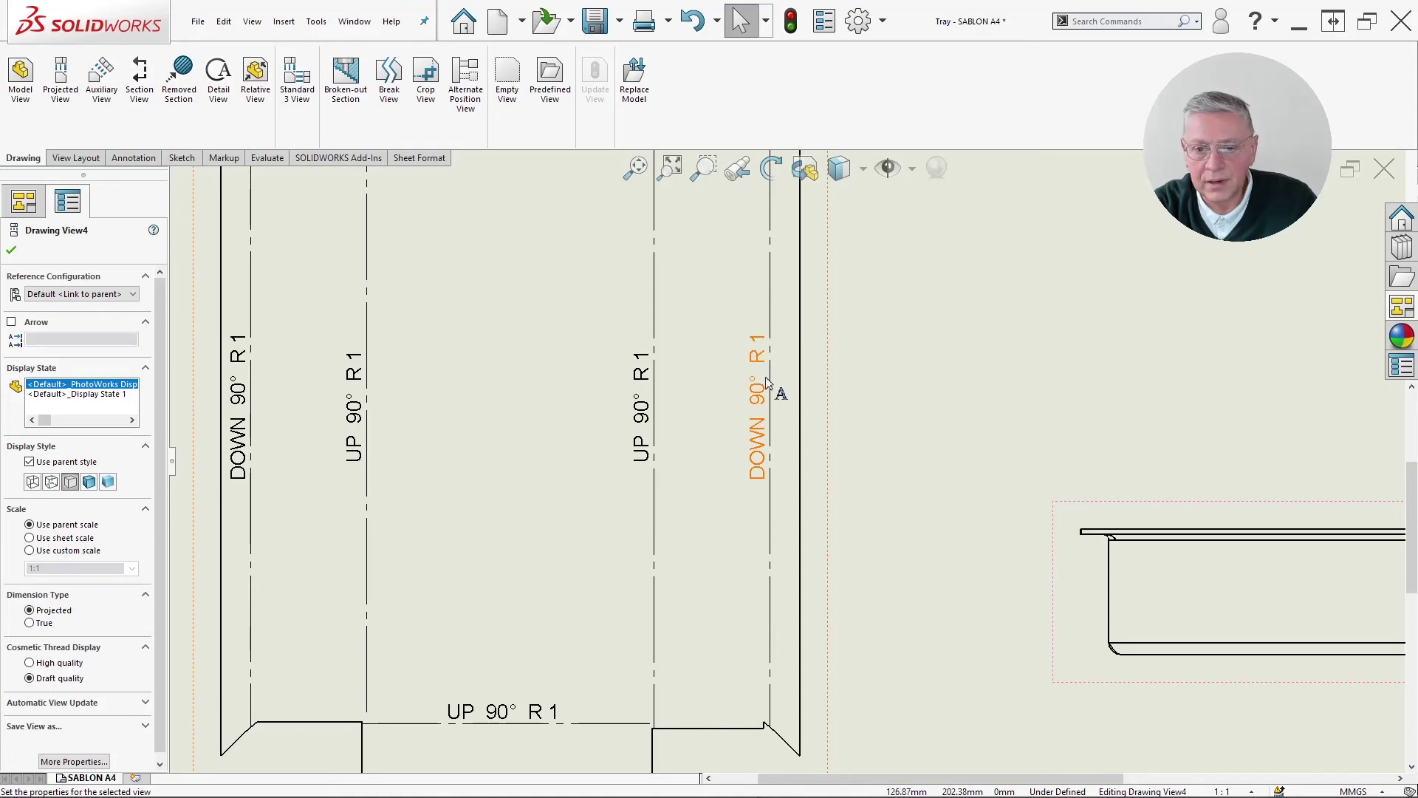
scroll(709, 510, up, 4)
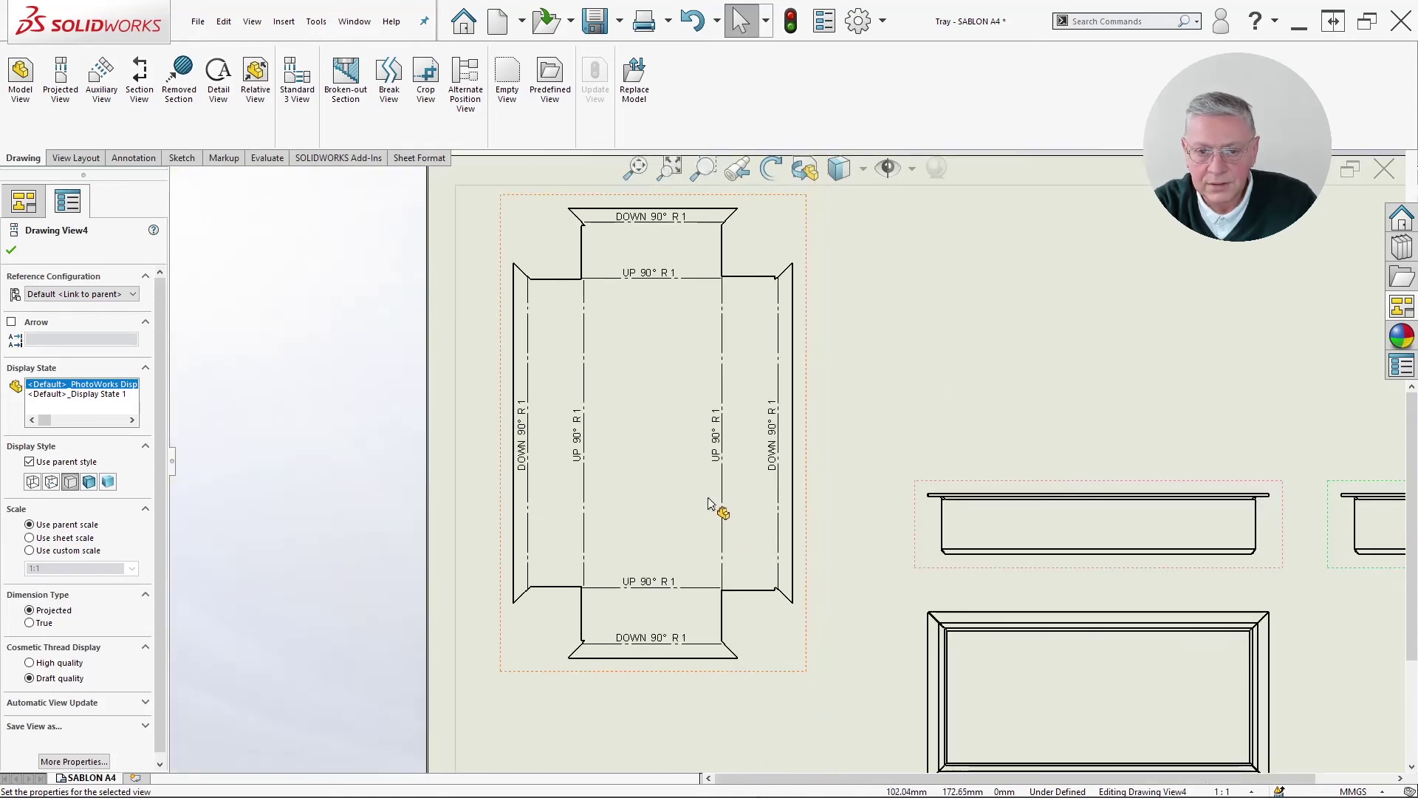
mouse_move(720, 413)
middle_down()
mouse_move(645, 443)
mouse_move(696, 468)
mouse_move(606, 389)
middle_up()
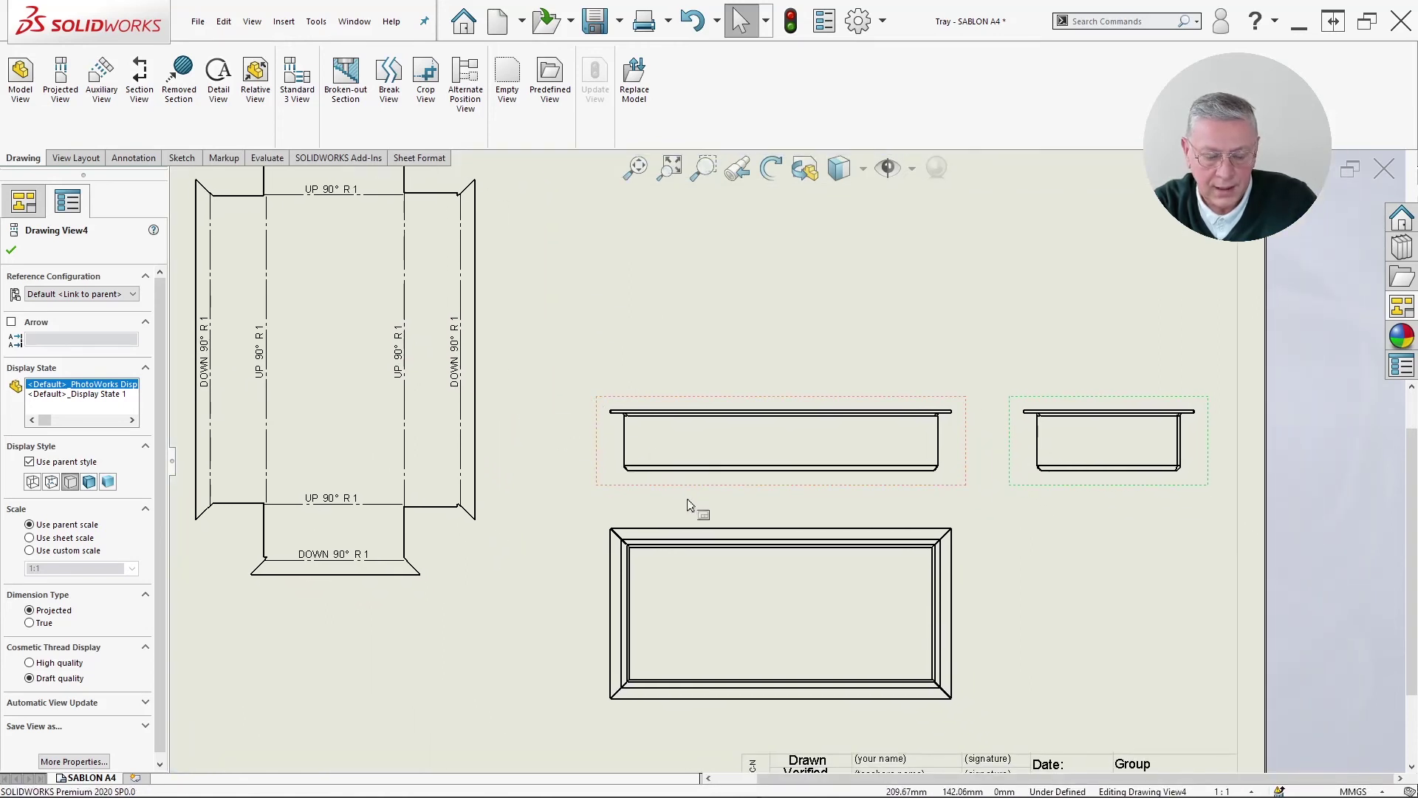
key(d)
scroll(629, 443, down, 2)
scroll(629, 443, down, 3)
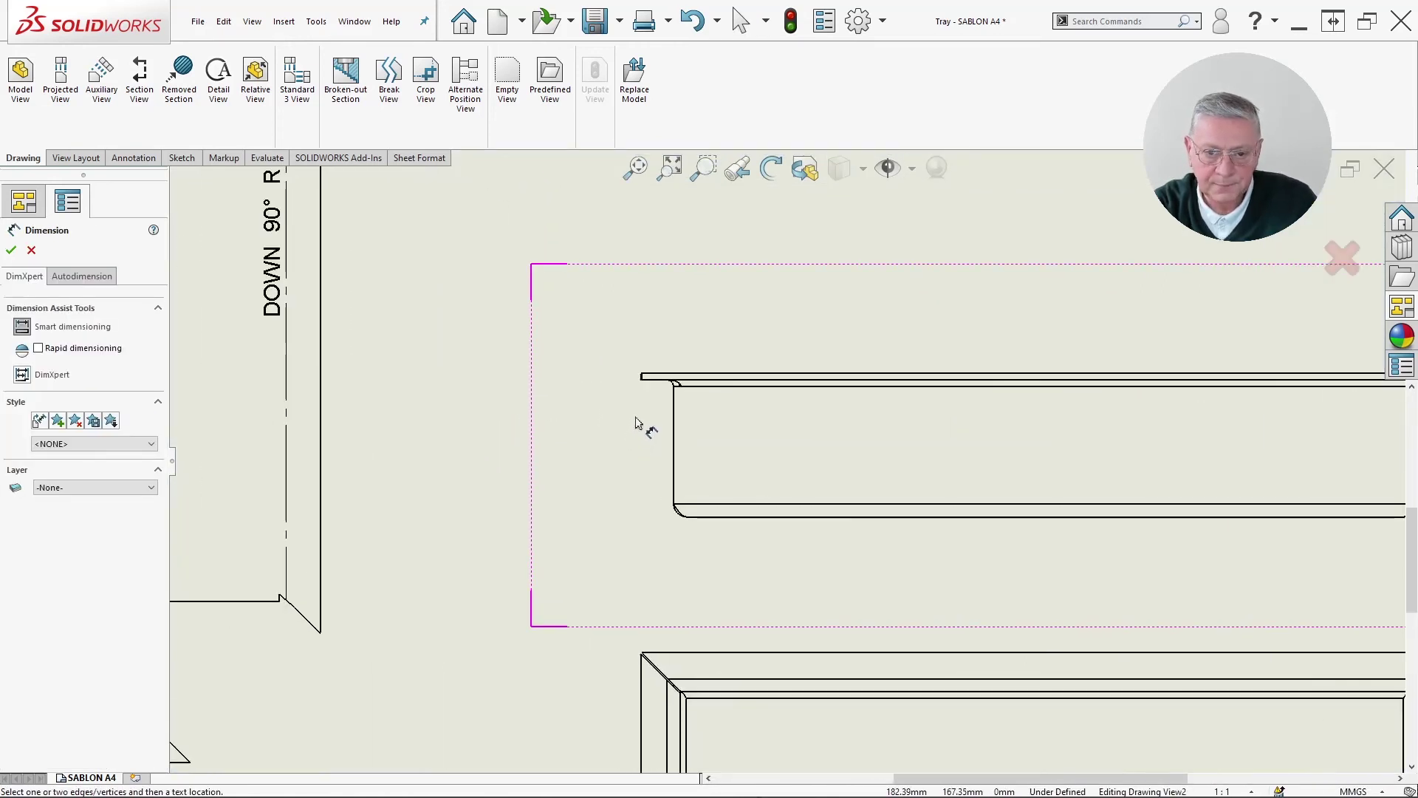
click(673, 373)
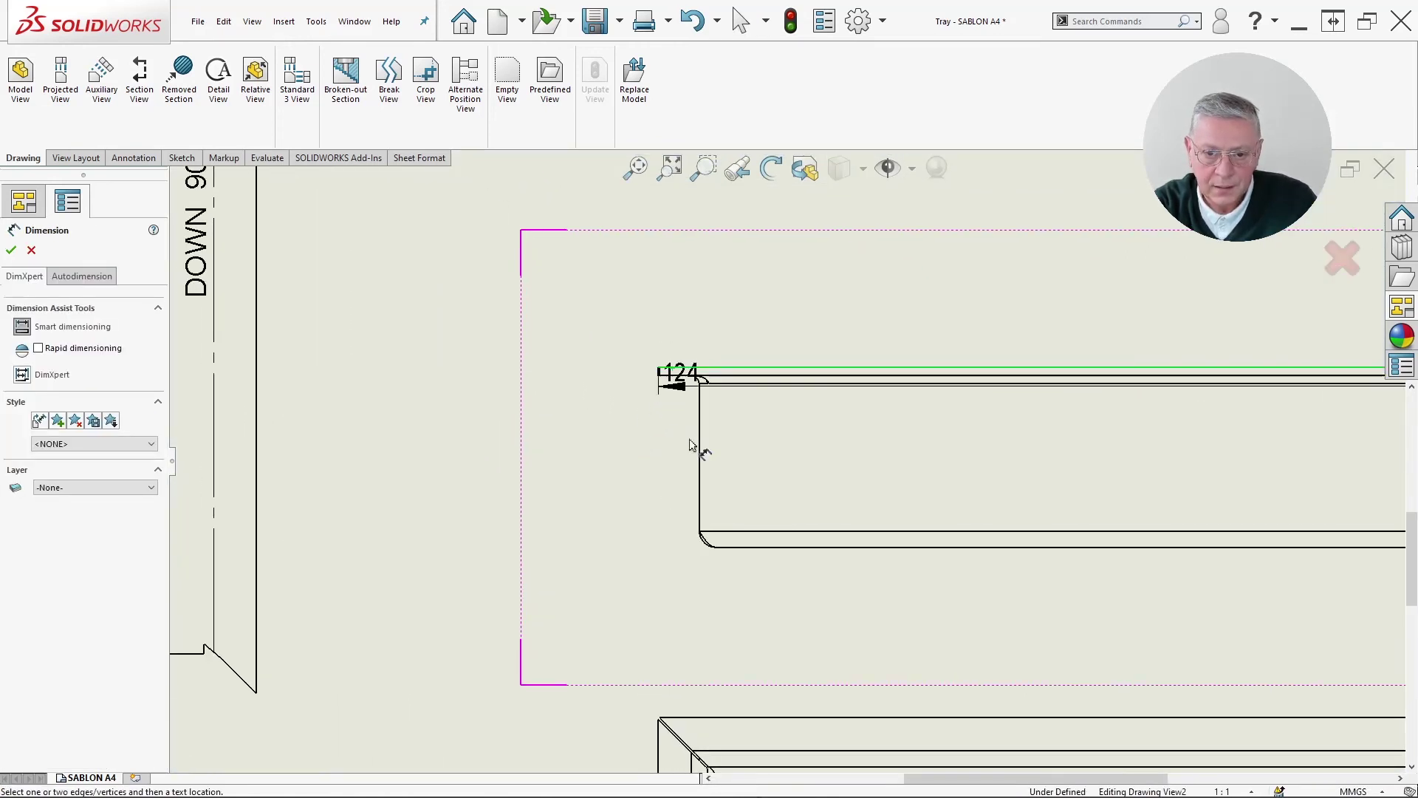
click(734, 548)
click(563, 466)
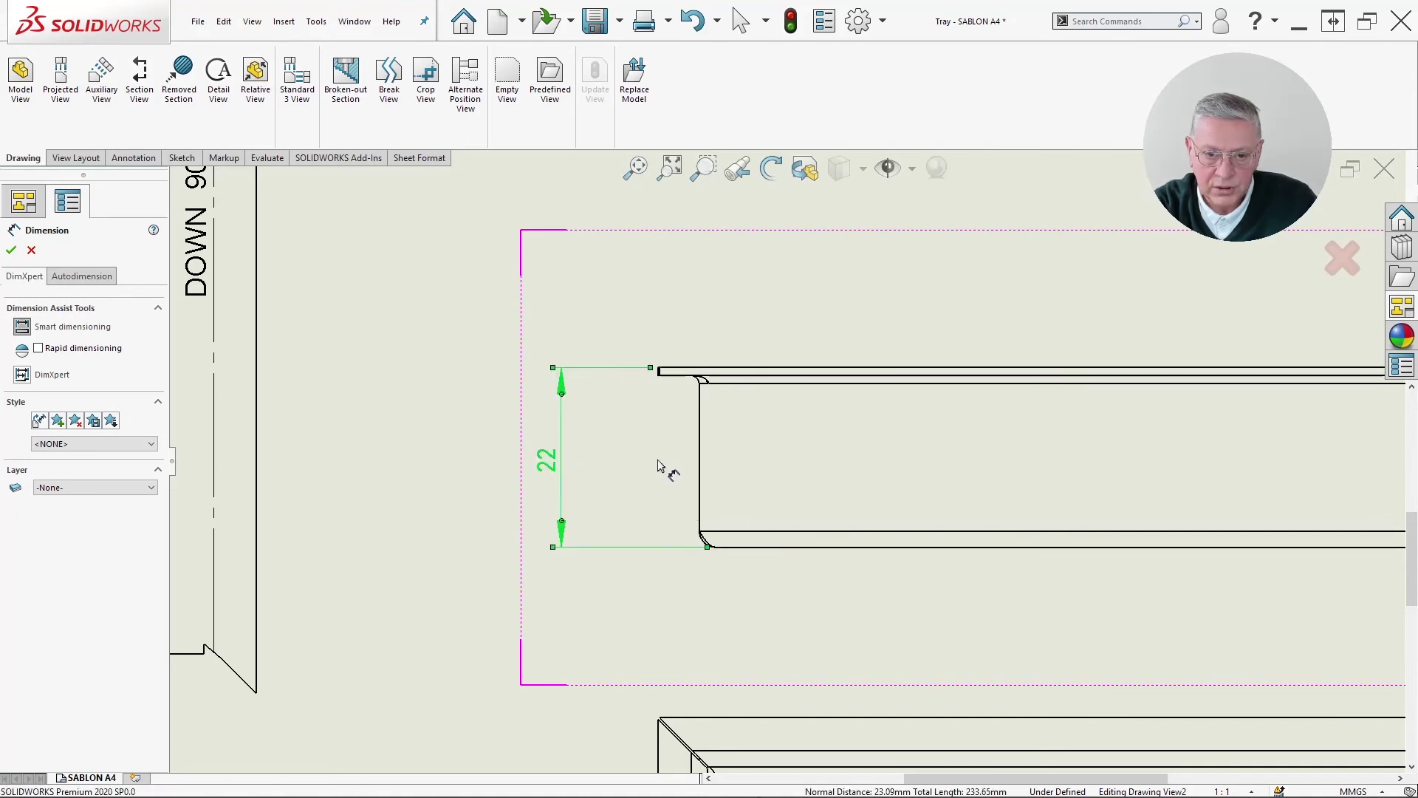
- Dimension the overall width across the rim in the top view, placing the dimension left of the view
scroll(664, 467, up, 5)
mouse_move(802, 464)
ctrl+middle_down()
mouse_move(731, 418)
mouse_move(576, 380)
ctrl+middle_up()
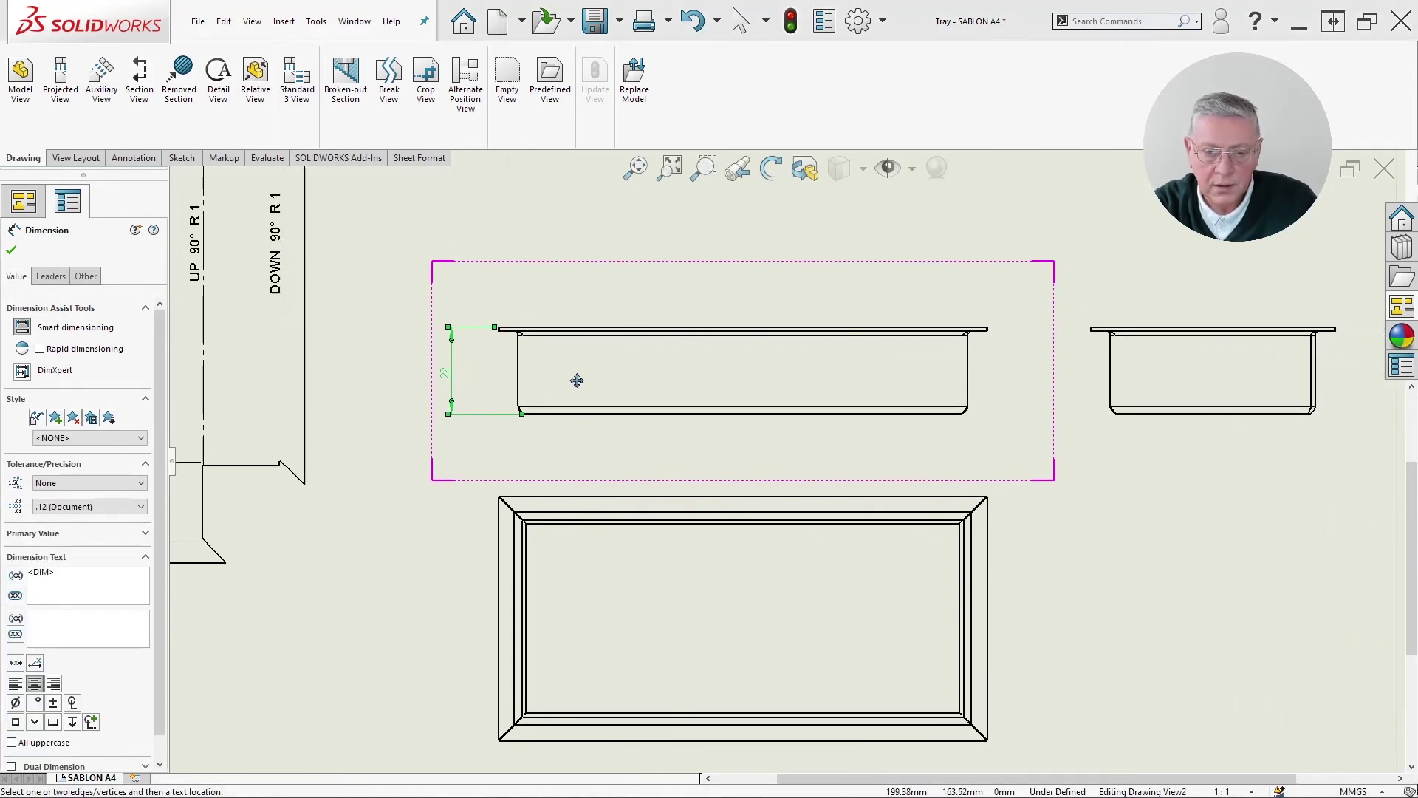
click(542, 496)
click(545, 739)
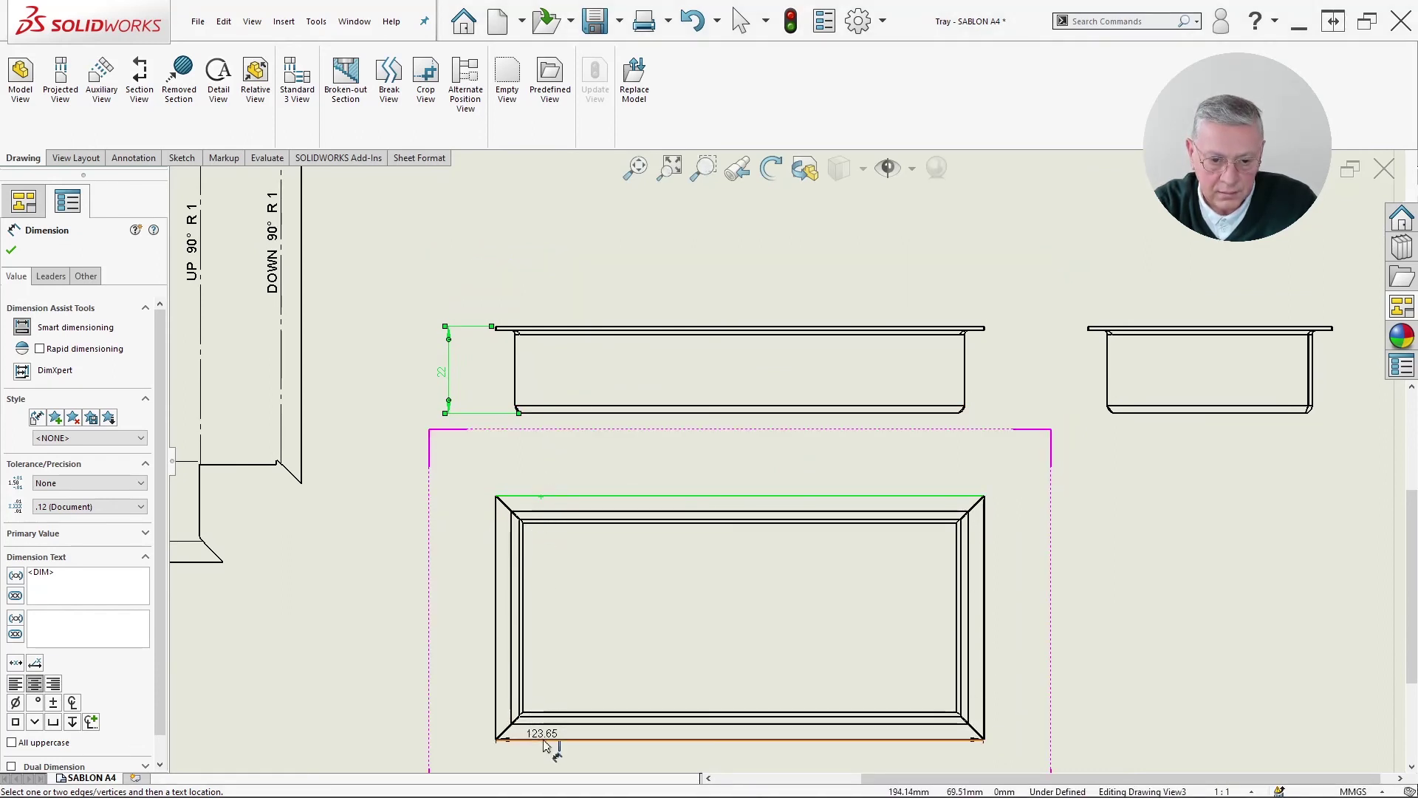
click(449, 627)
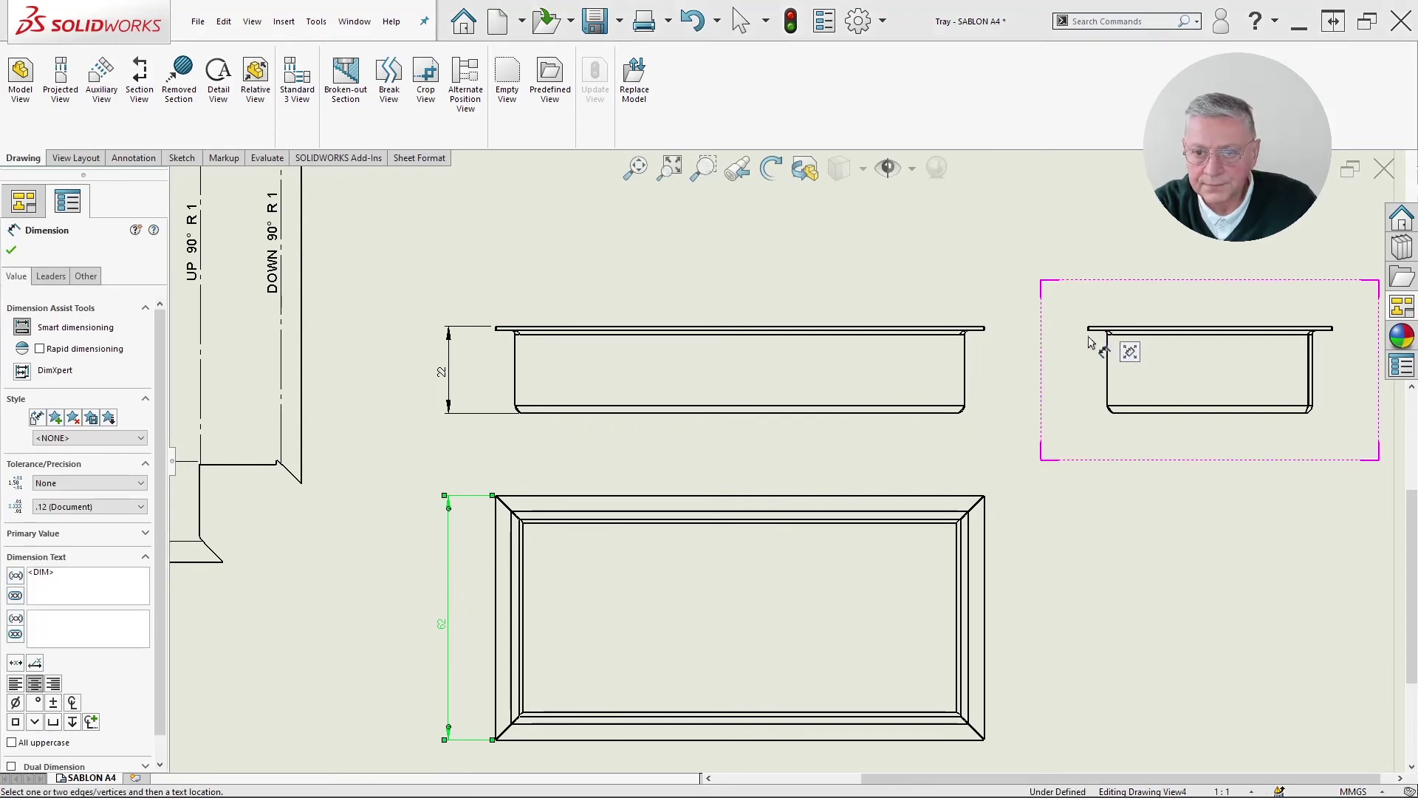
- Dimension the overall rim width in the side view between its two outer end edges, placing the dimension above the view
scroll(1090, 341, up, 2)
scroll(1086, 414, down, 4)
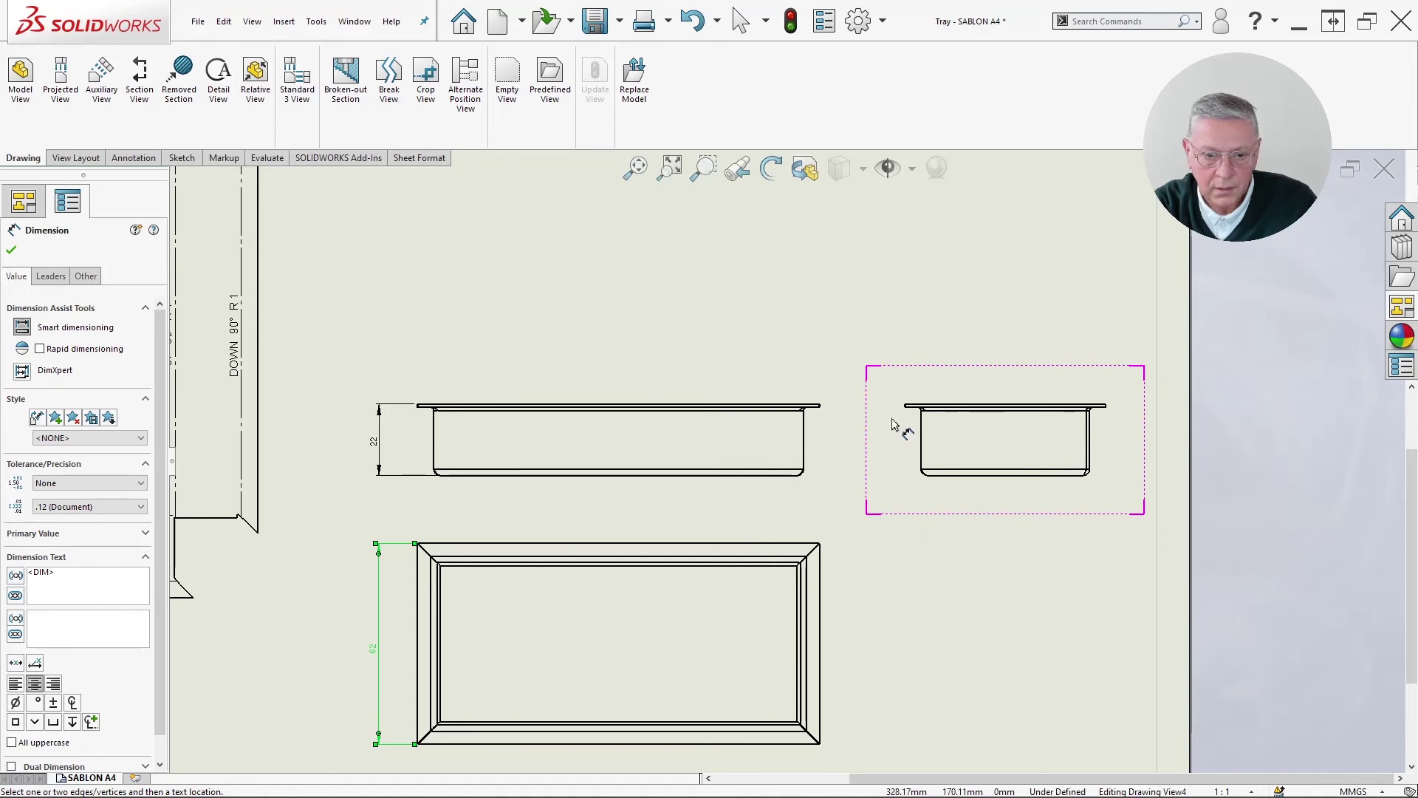
scroll(901, 412, up, 6)
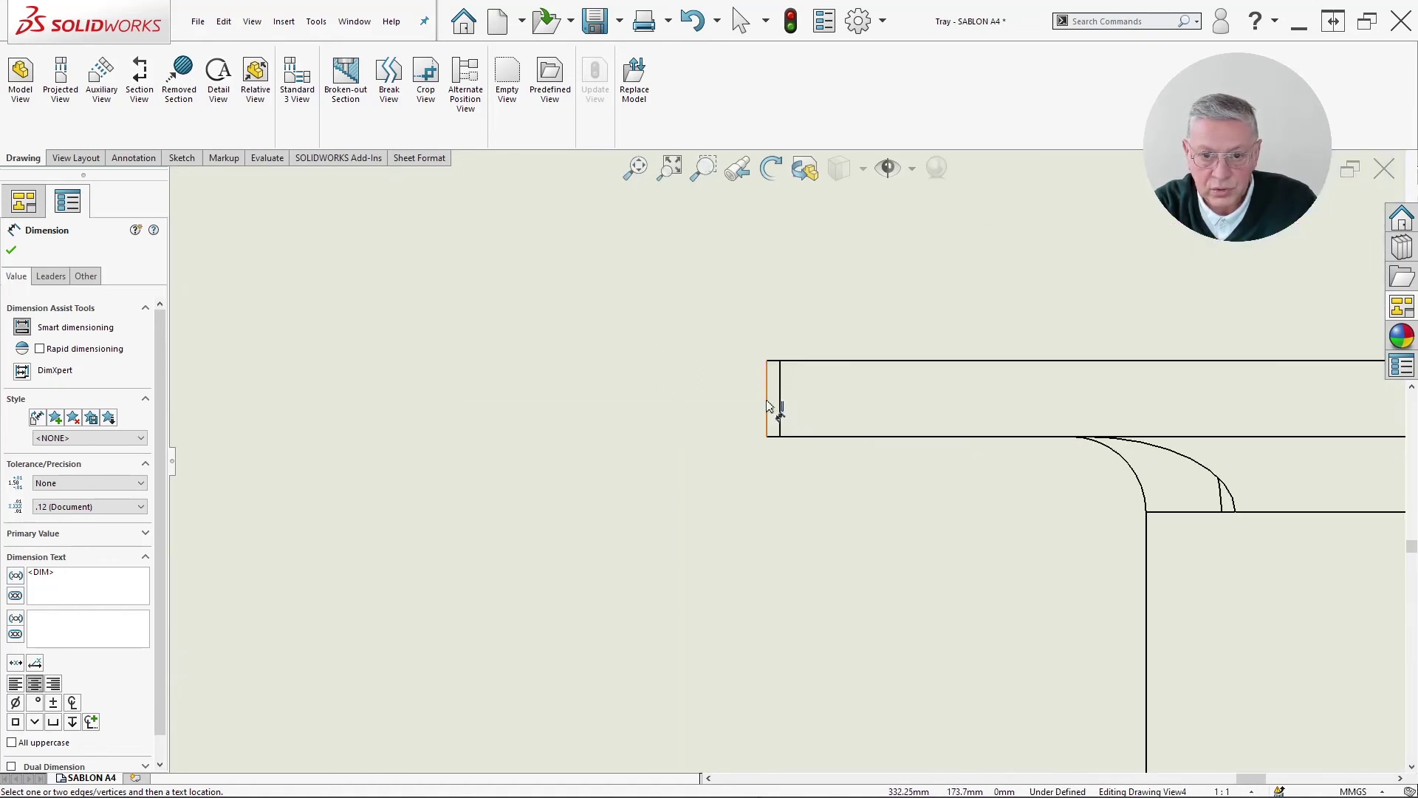
click(768, 406)
scroll(1024, 405, down, 5)
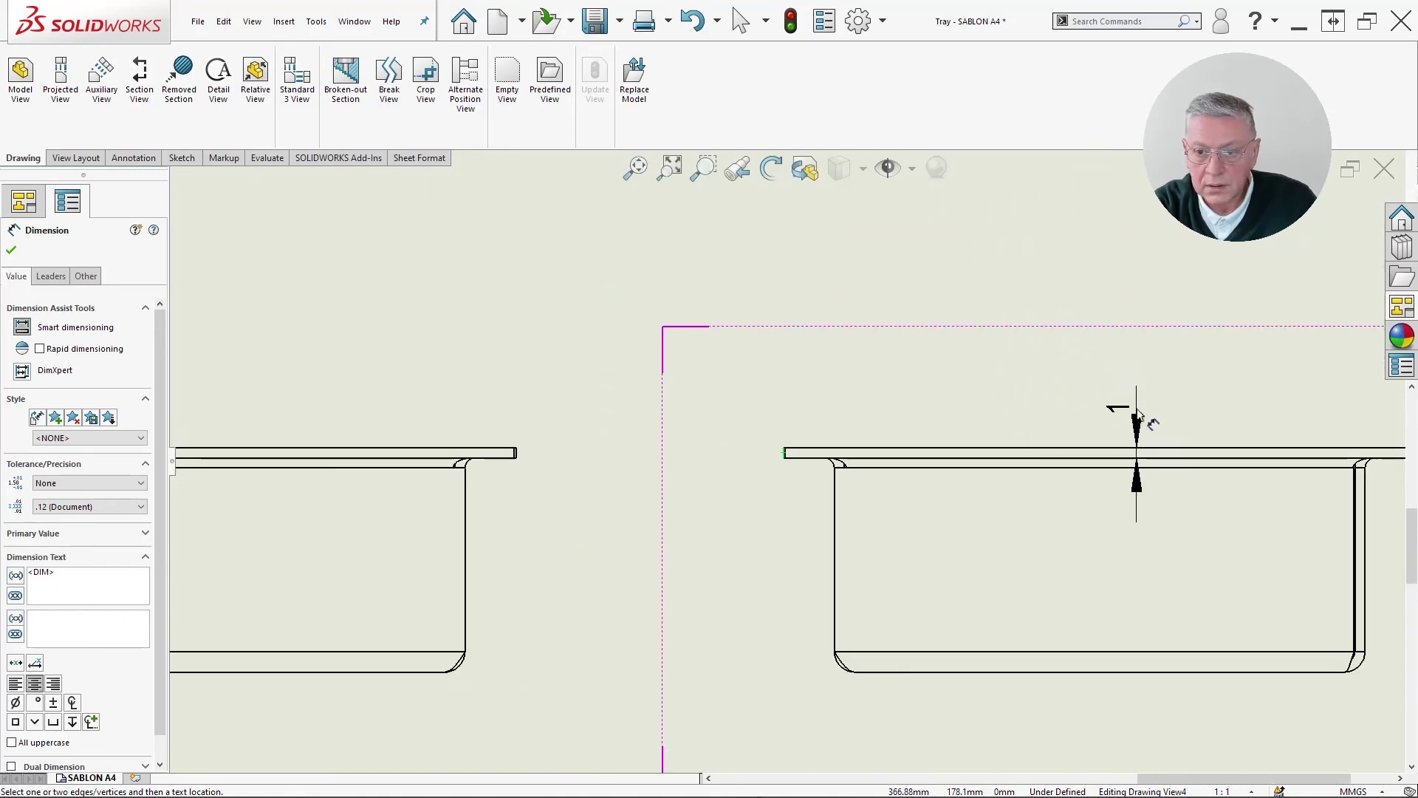
scroll(1248, 458, down, 2)
scroll(1108, 467, up, 8)
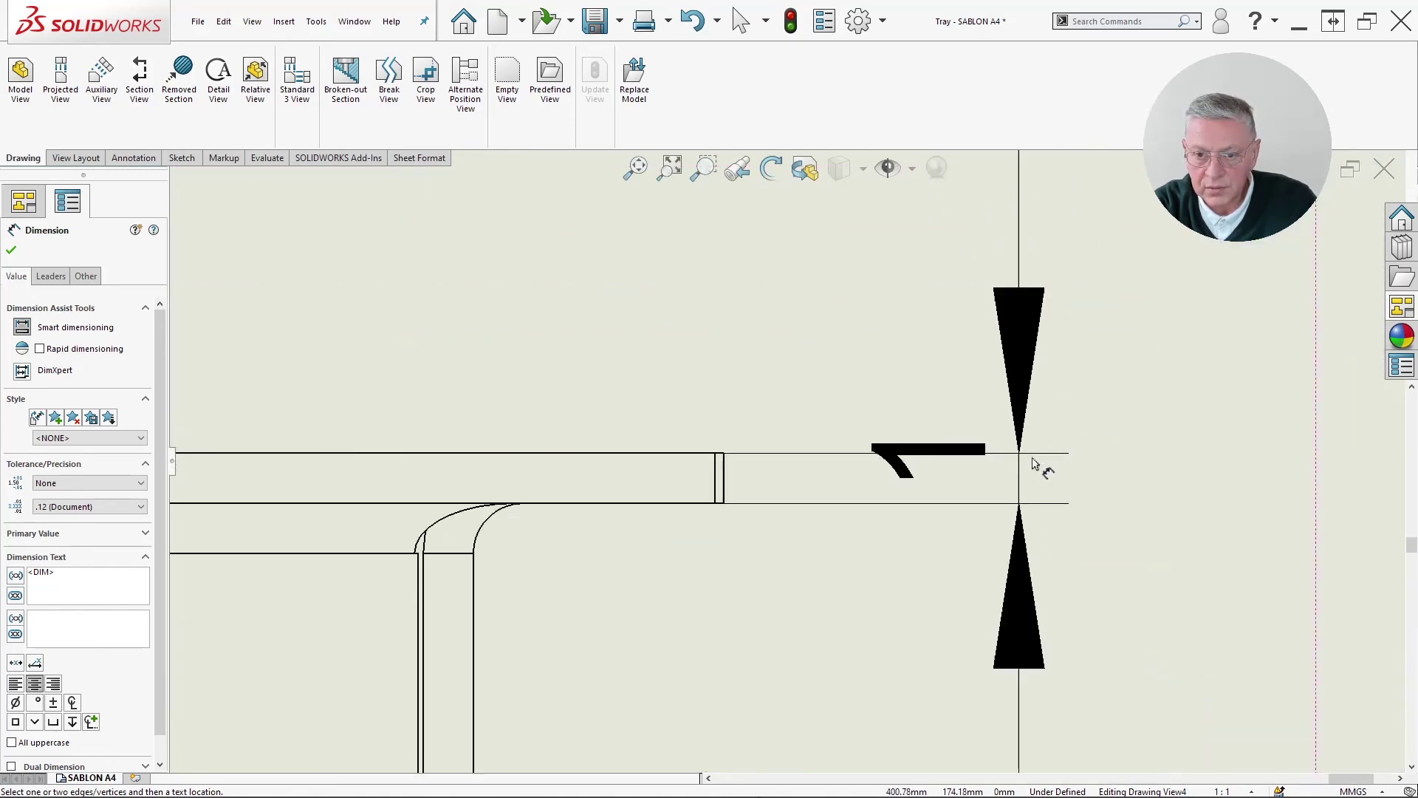
scroll(1033, 464, up, 3)
middle_drag(1033, 464, 444, 507)
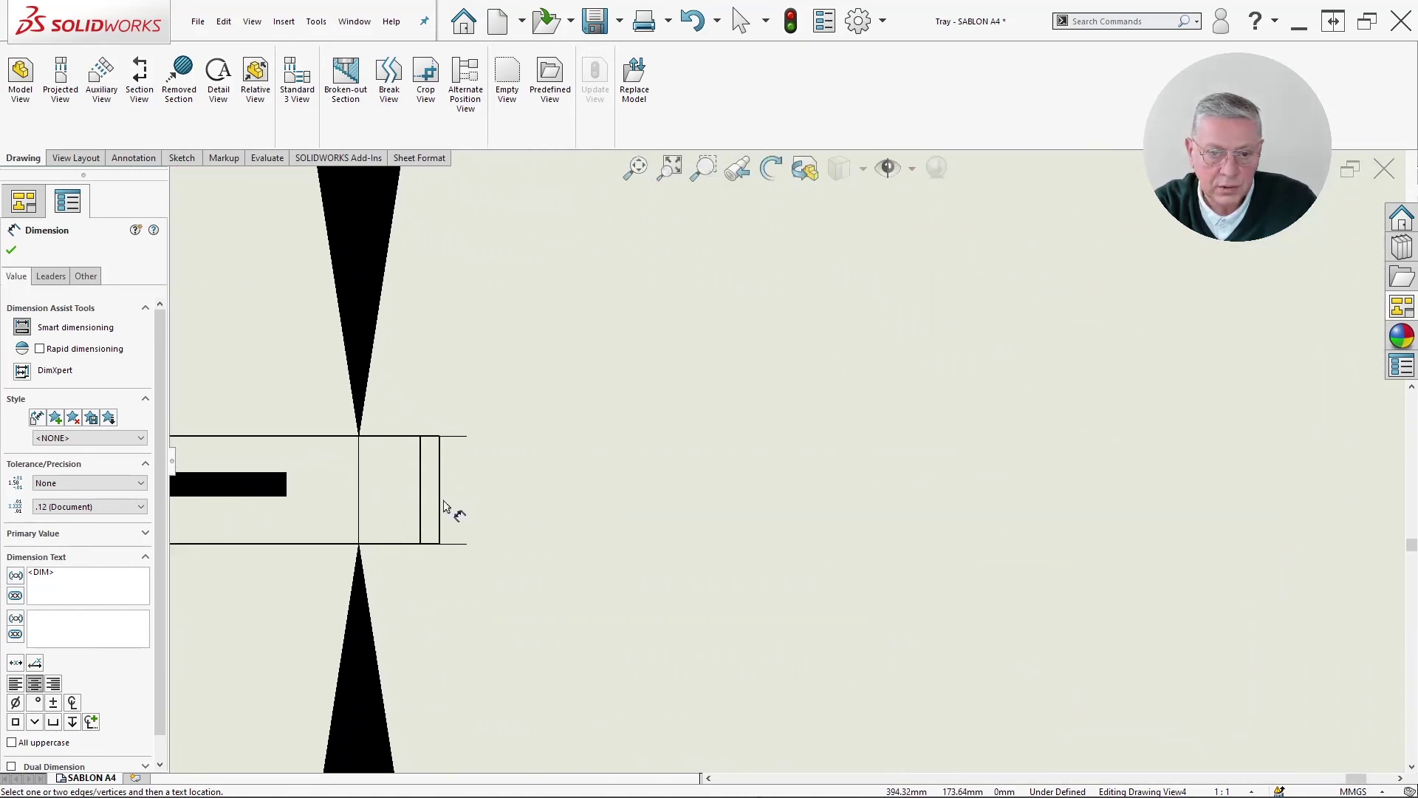
click(447, 509)
scroll(551, 522, down, 4)
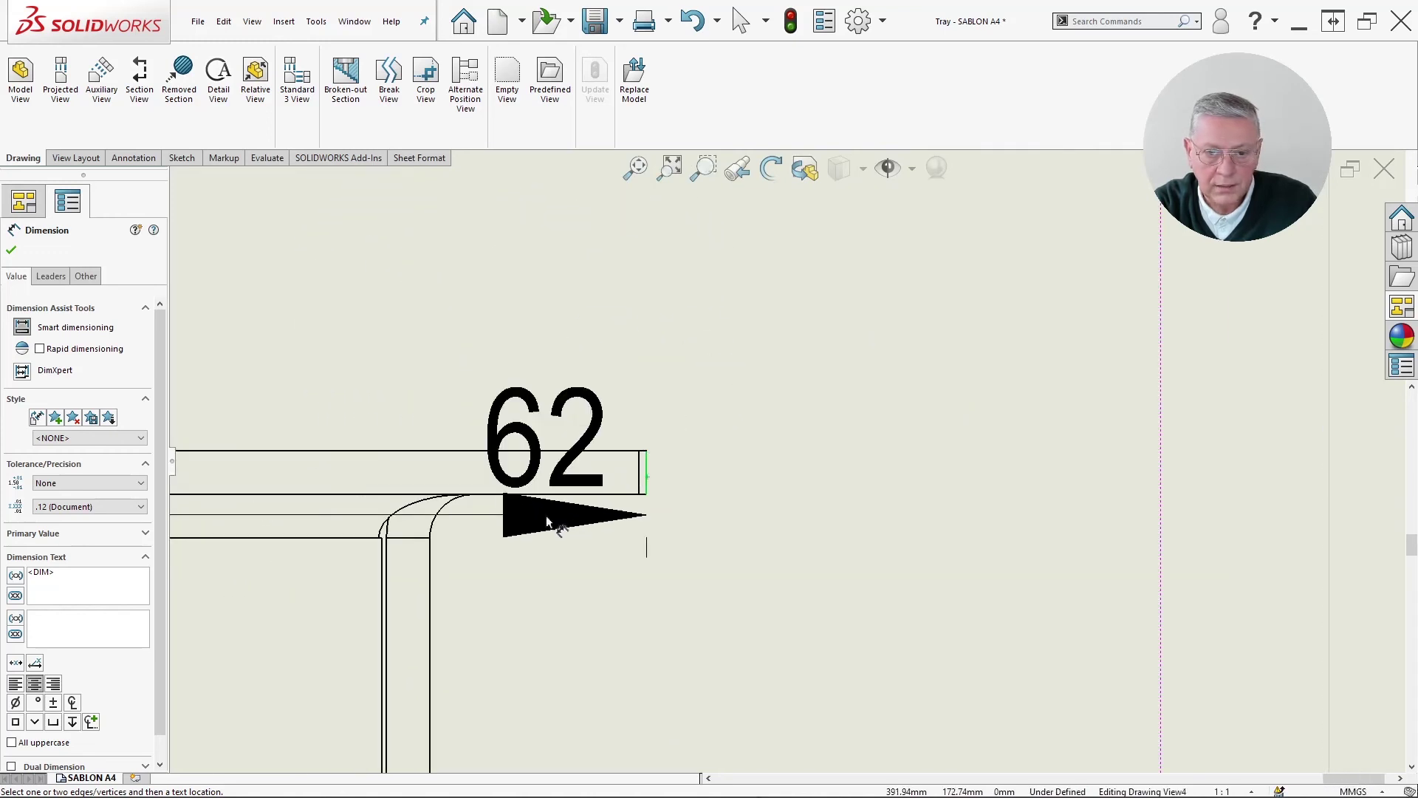
scroll(550, 521, down, 5)
scroll(517, 442, down, 3)
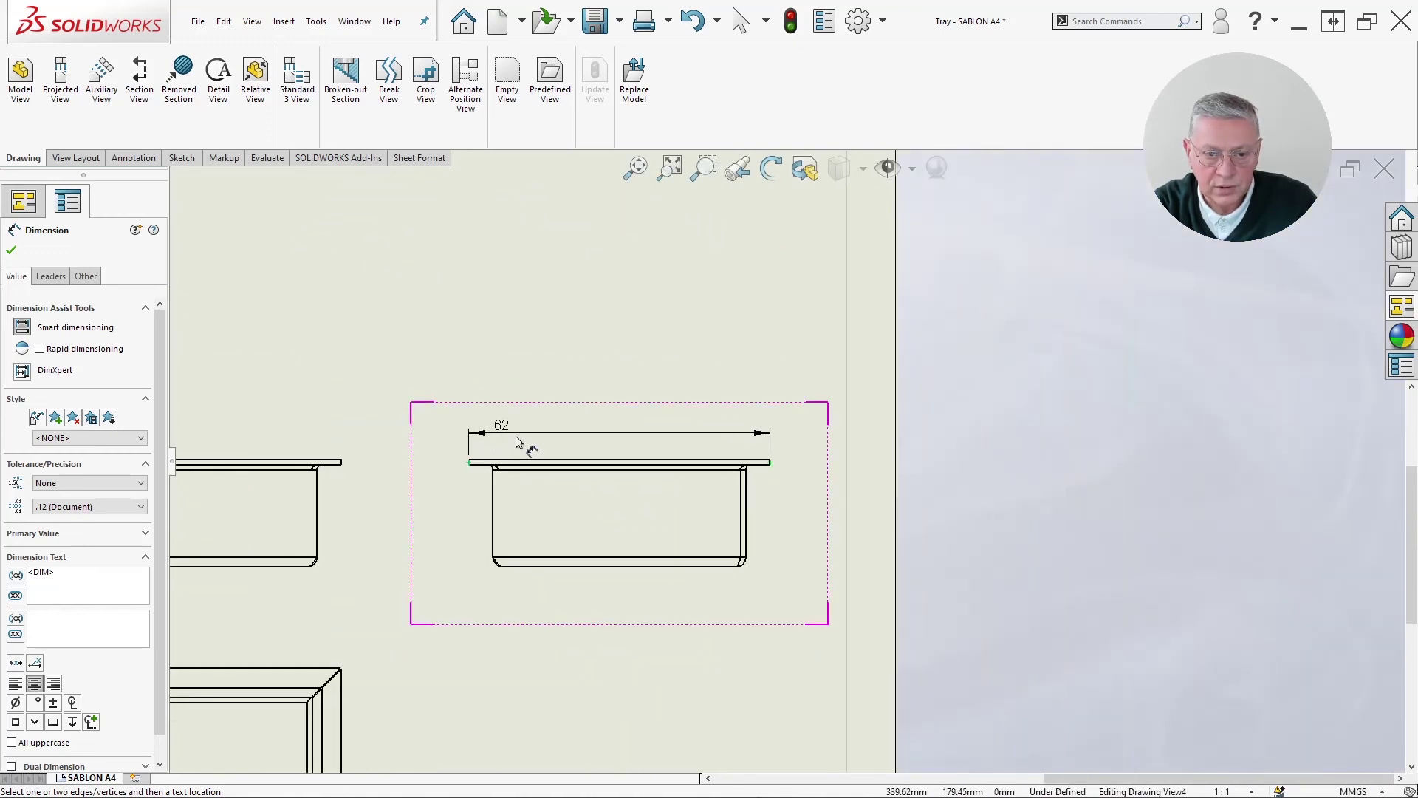
click(623, 446)
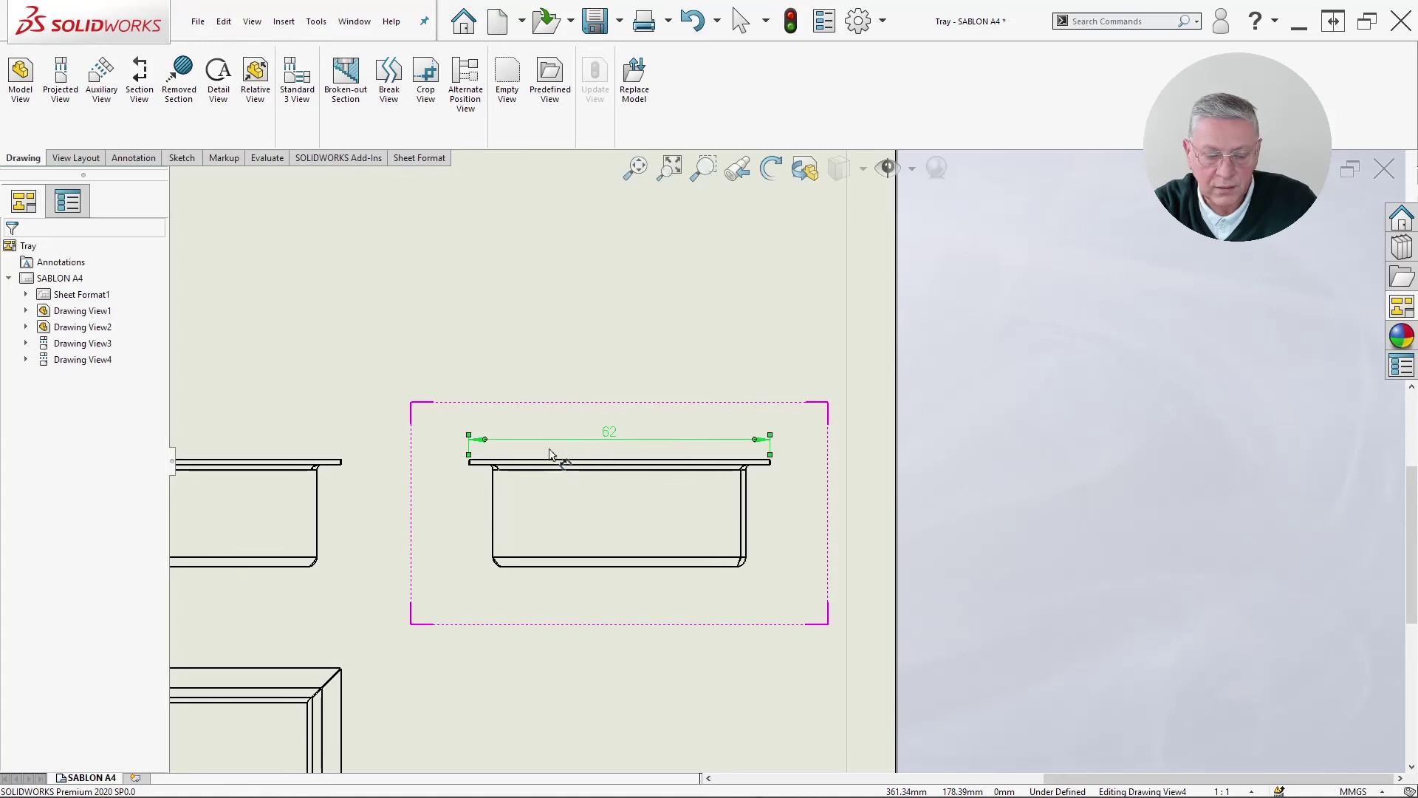
- Dimension the tray's overall length in the top view between the rim's short outer edges, placing the dimension below the view
scroll(595, 467, down, 1)
middle_drag(434, 453, 857, 468)
scroll(782, 452, down, 1)
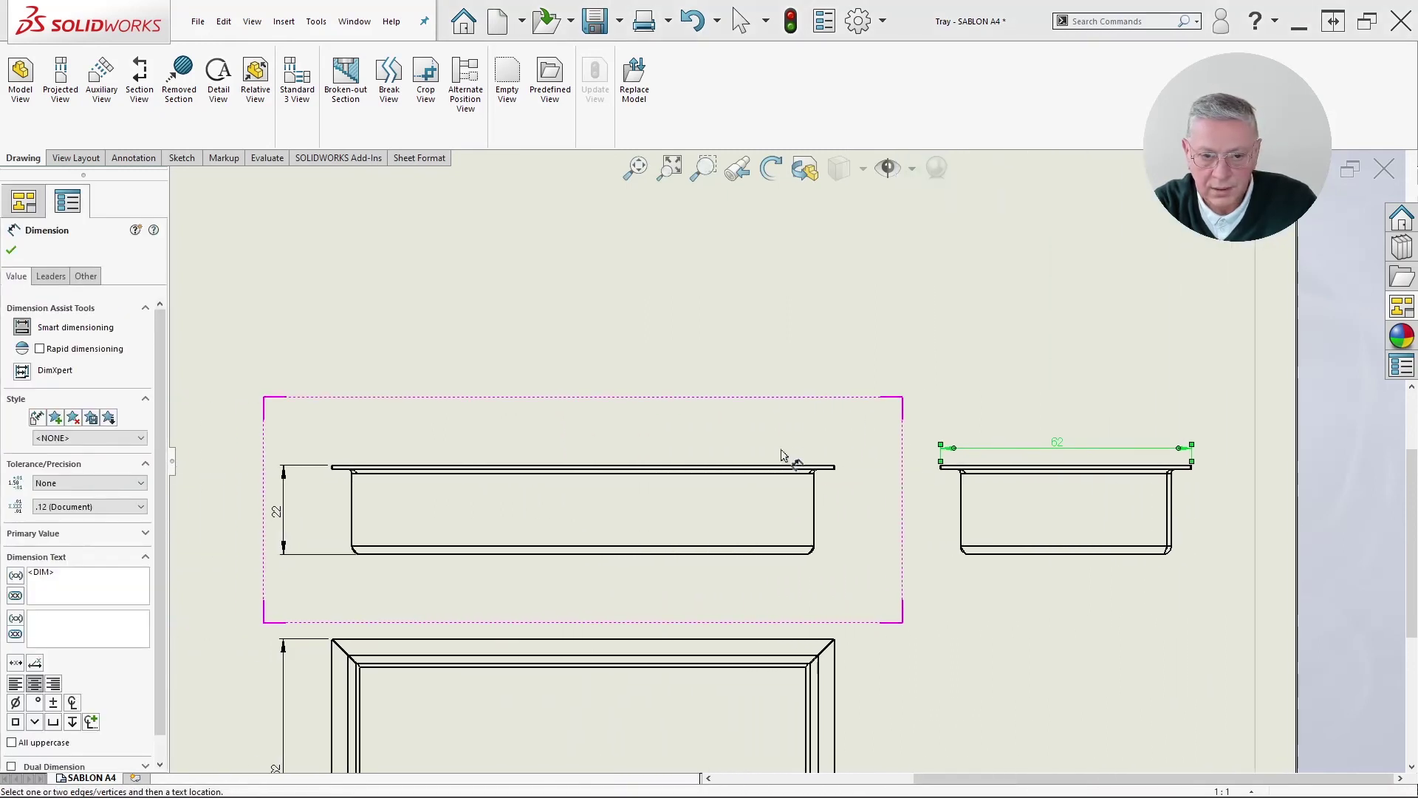
scroll(712, 473, down, 2)
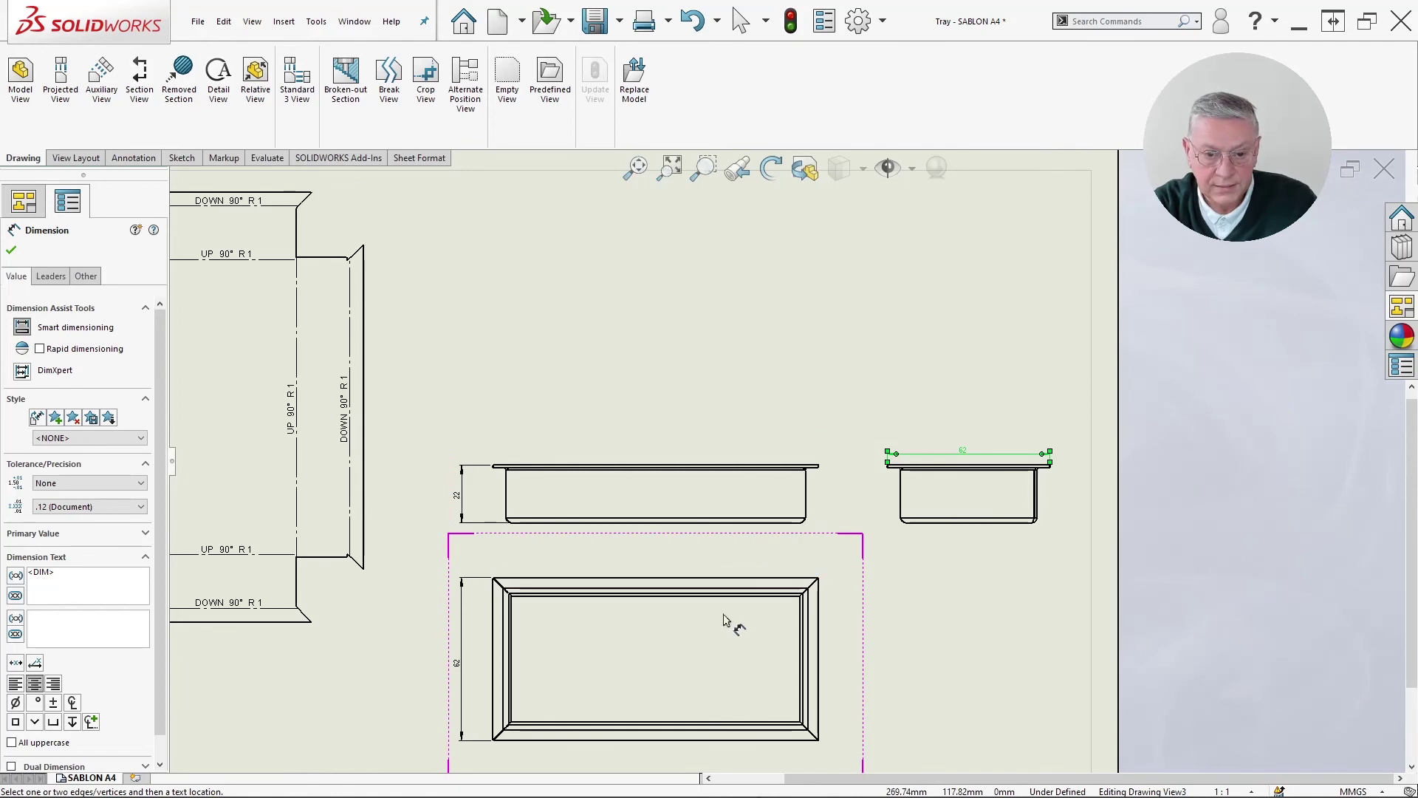
scroll(724, 620, down, 2)
scroll(601, 731, up, 4)
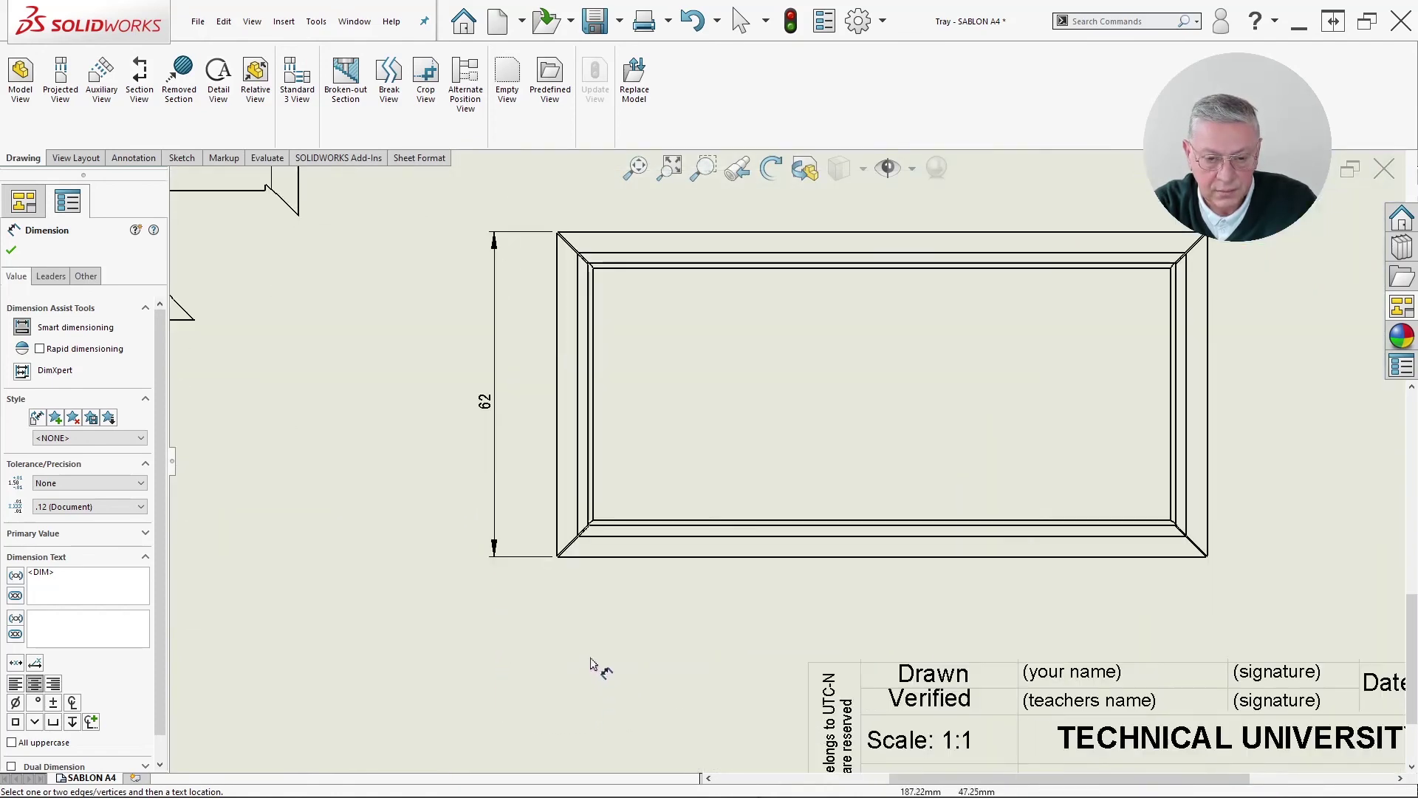
scroll(591, 663, up, 1)
click(562, 474)
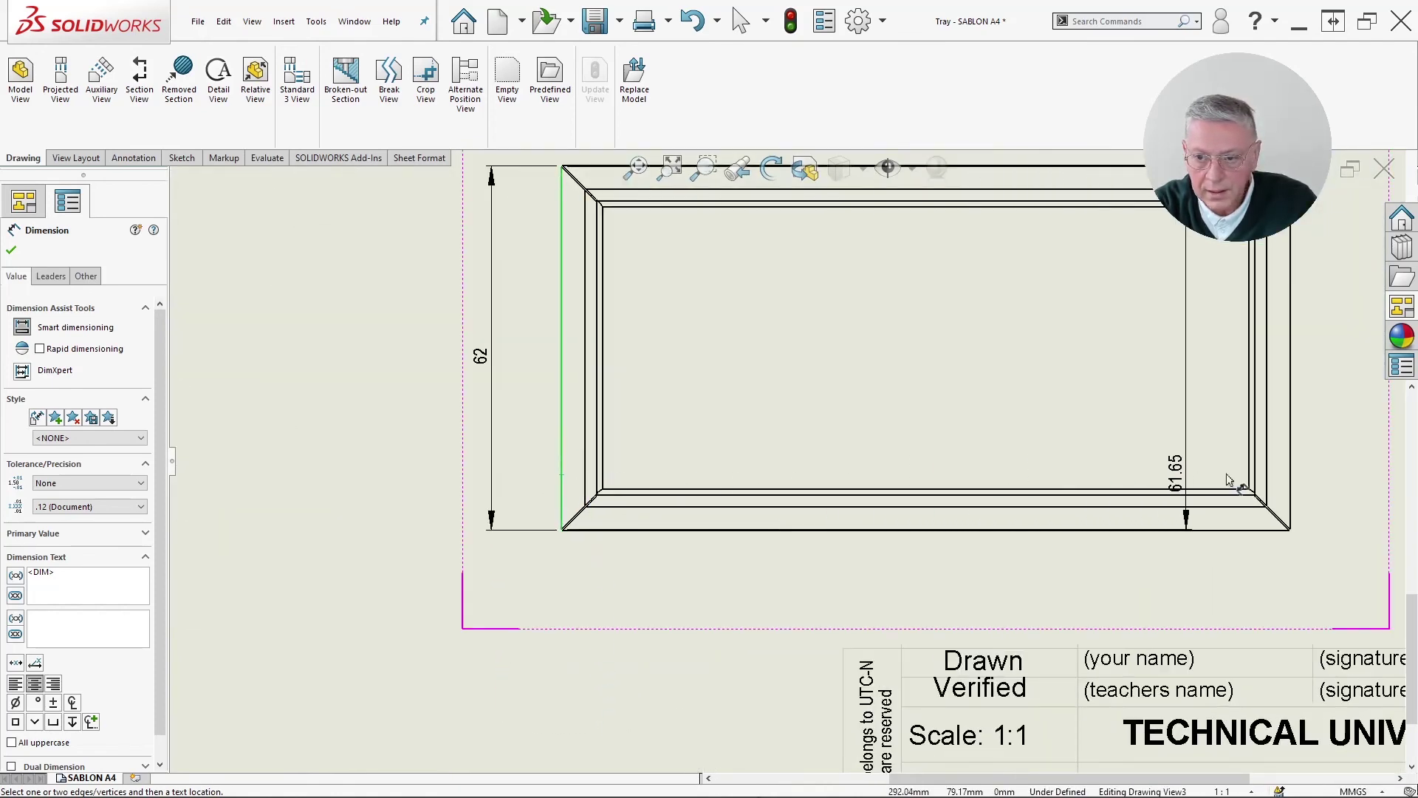
click(1290, 467)
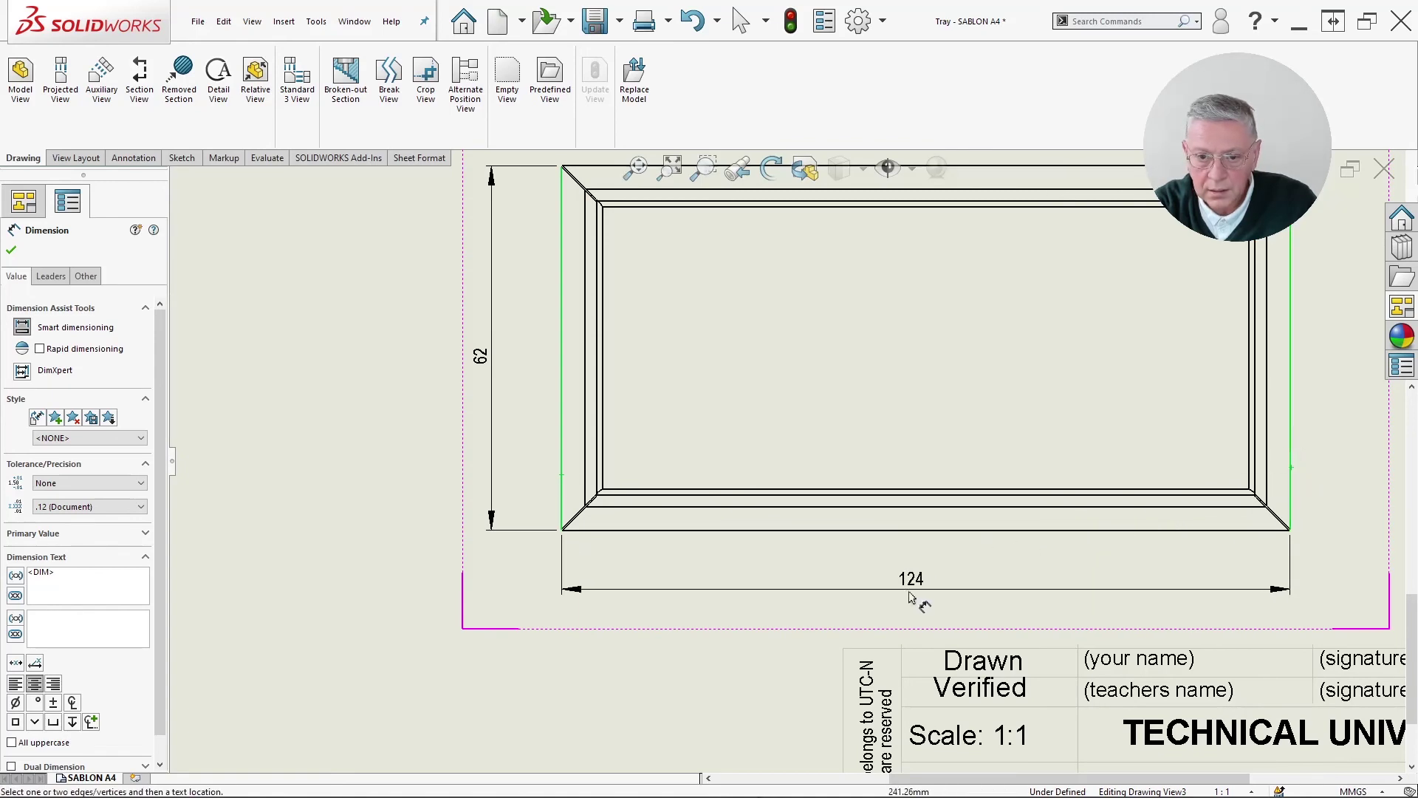
click(880, 576)
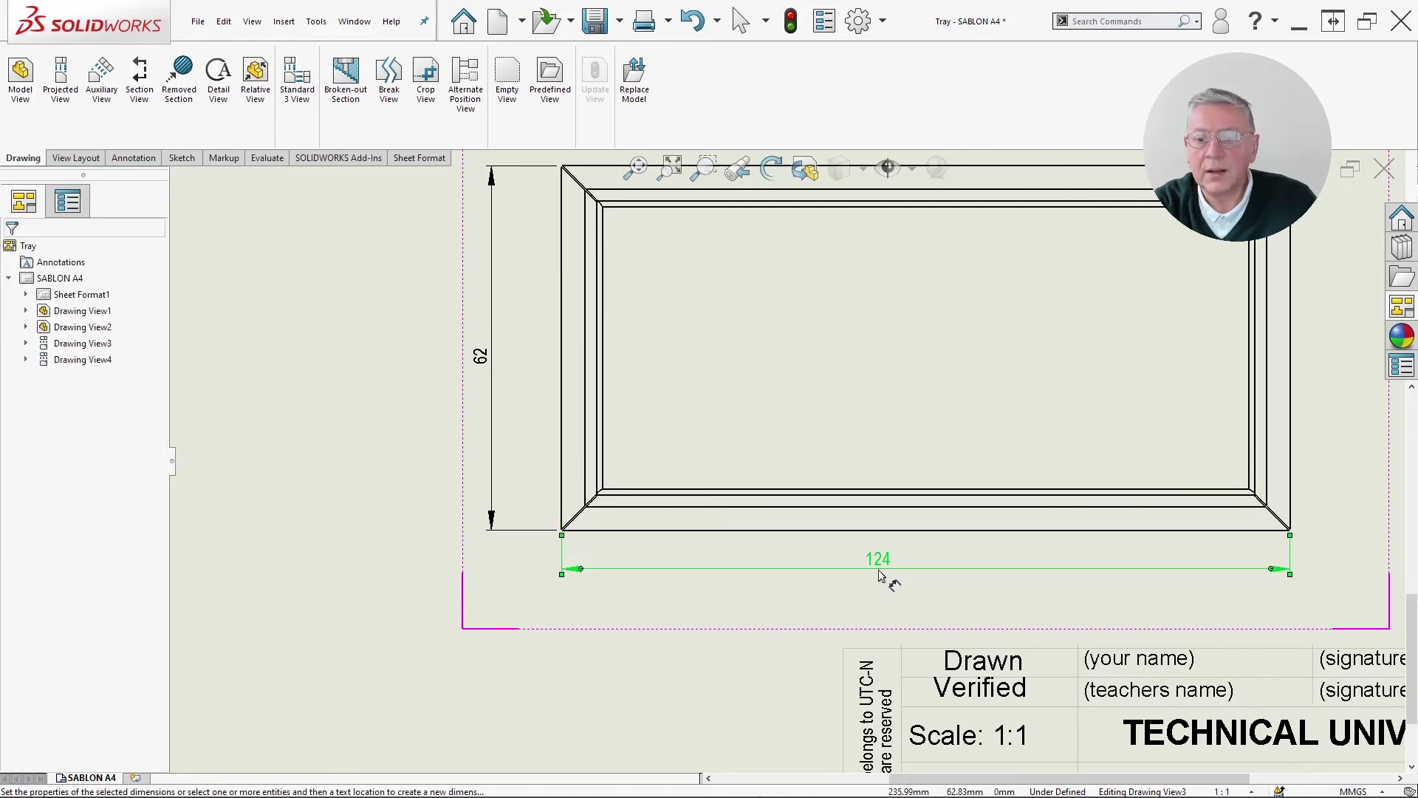
- Dimension the flat pattern's upper flap from its outer edge to the adjacent left shoulder edge, placing the dimension beside the flap
scroll(879, 576, up, 5)
scroll(798, 449, down, 3)
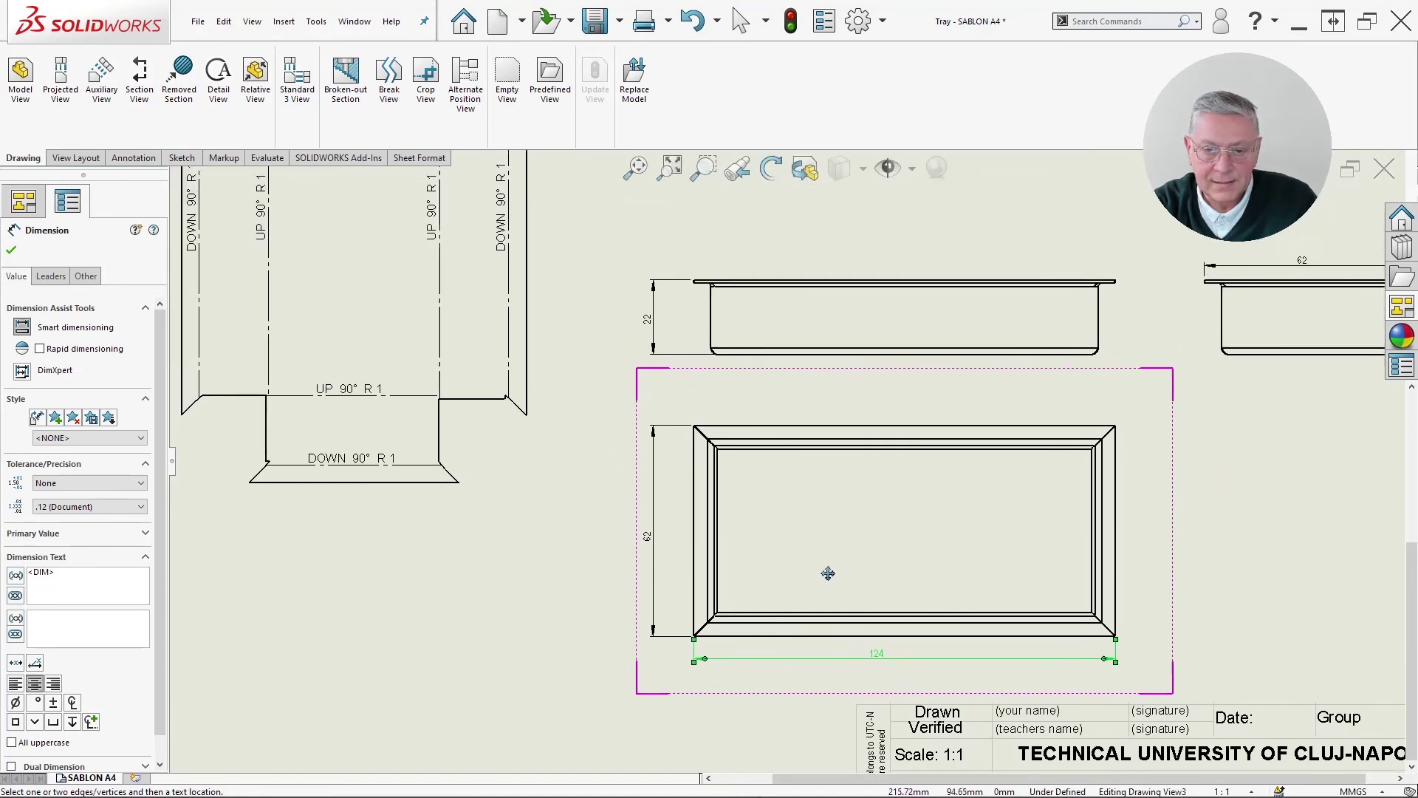
mouse_move(828, 574)
middle_down()
mouse_move(1013, 734)
mouse_move(1027, 768)
middle_up()
middle_drag(832, 490, 838, 537)
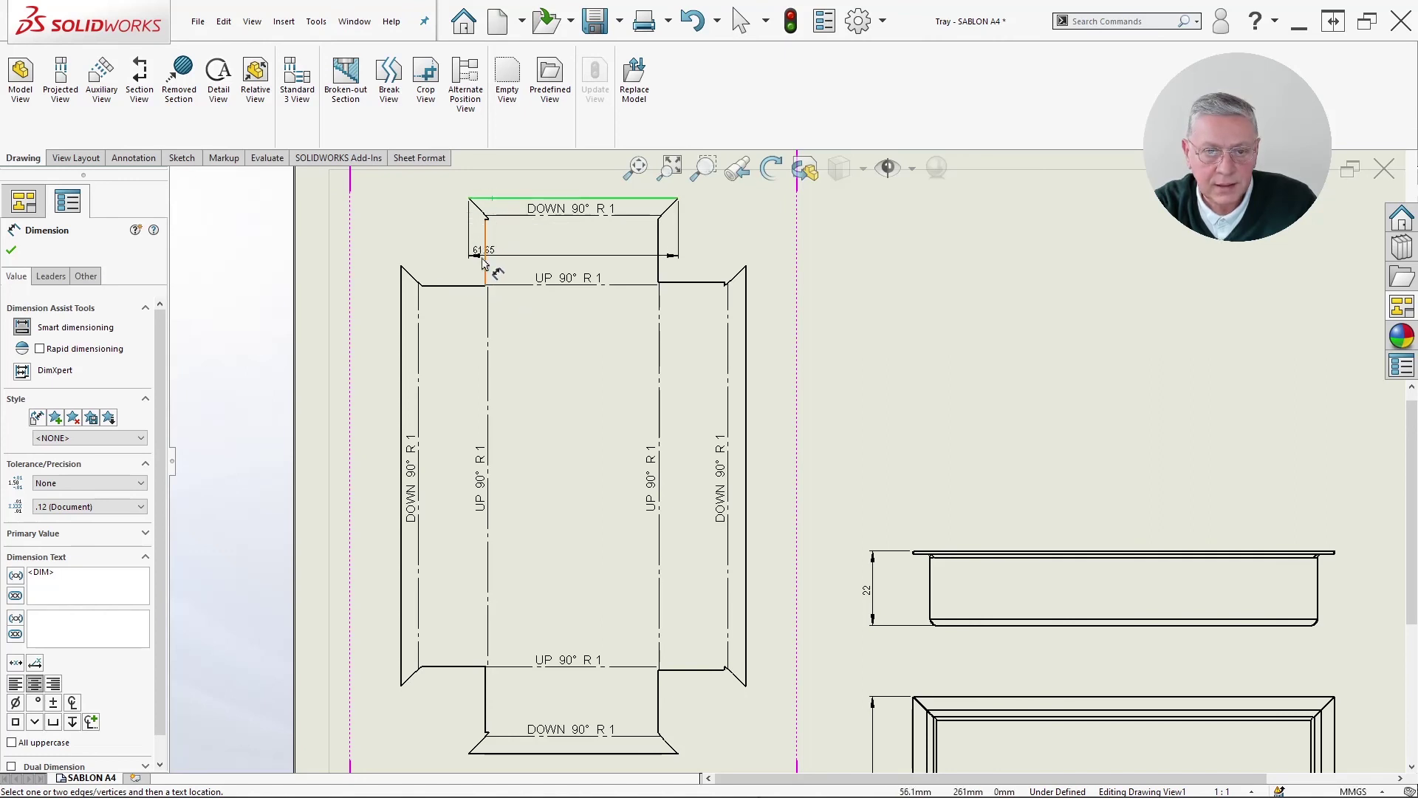
click(460, 287)
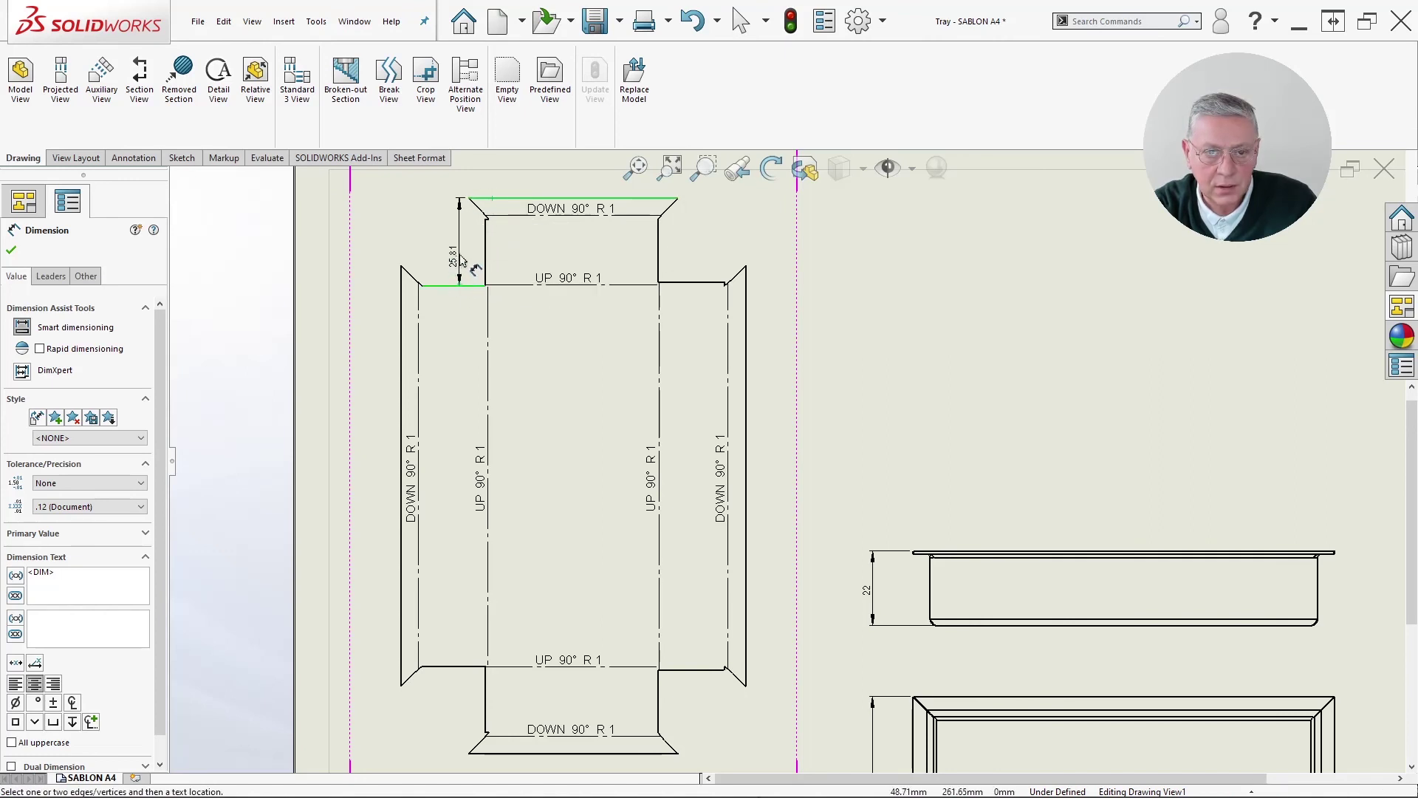
click(461, 251)
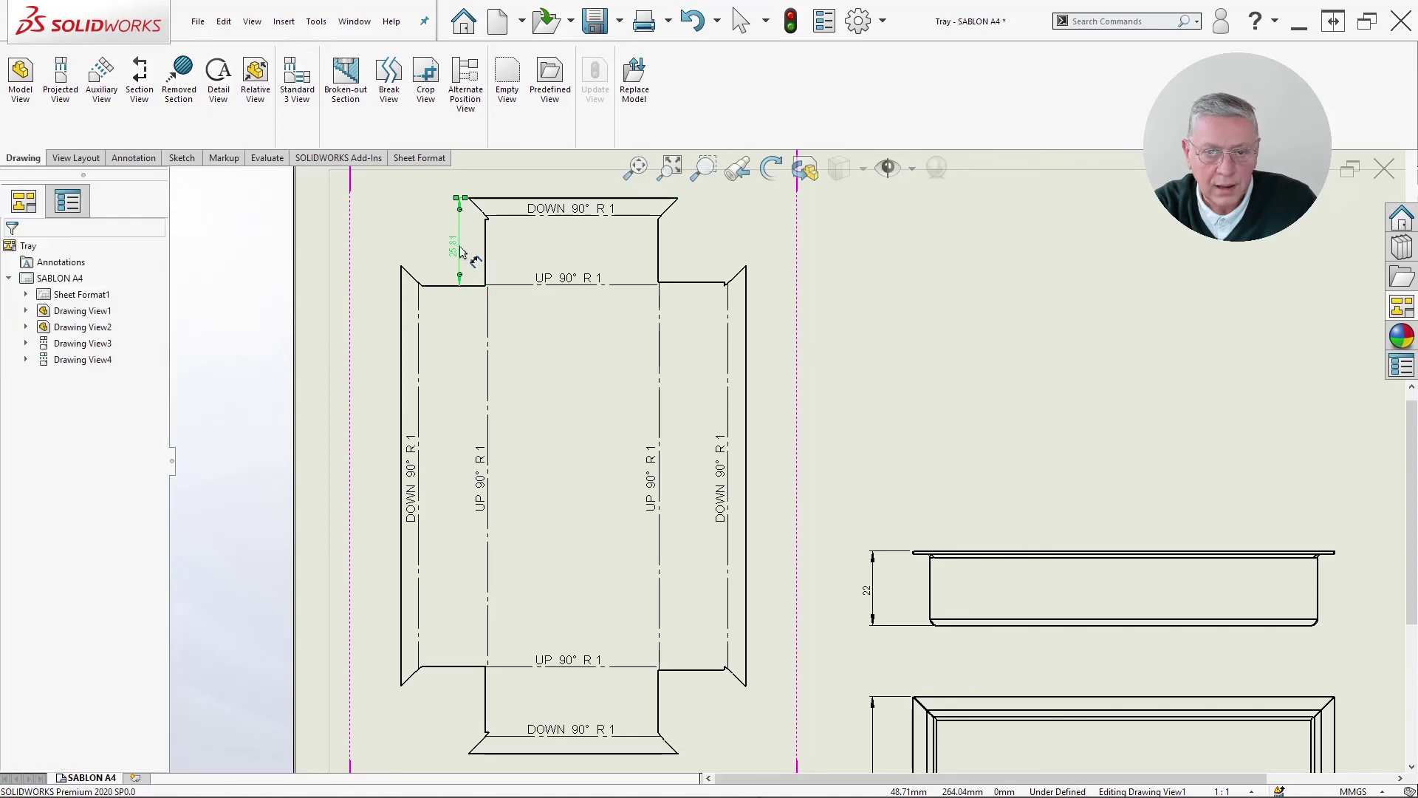
- Dimension the flat pattern's overall width between its two long outer edges, placing the dimension above the view
click(746, 320)
click(401, 354)
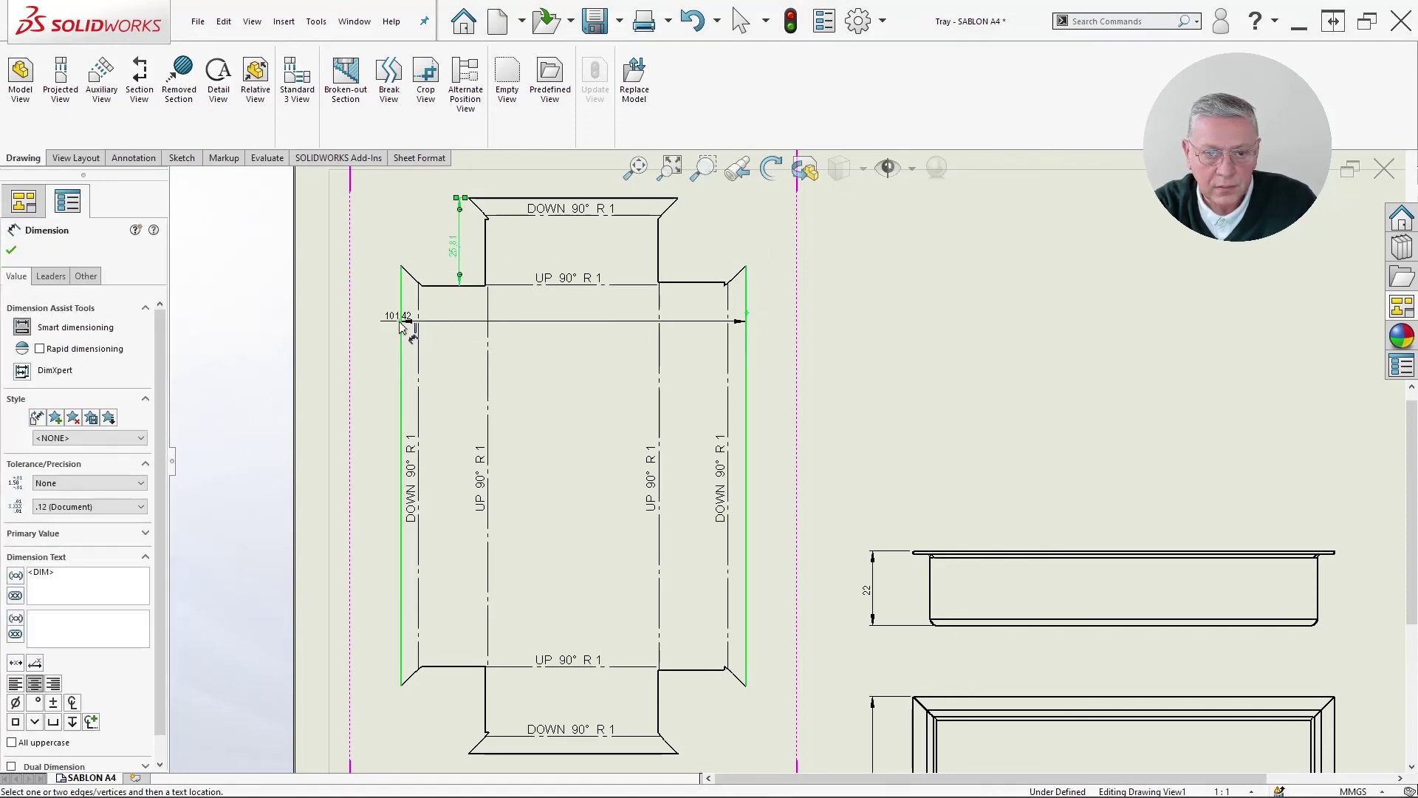
scroll(705, 248, up, 3)
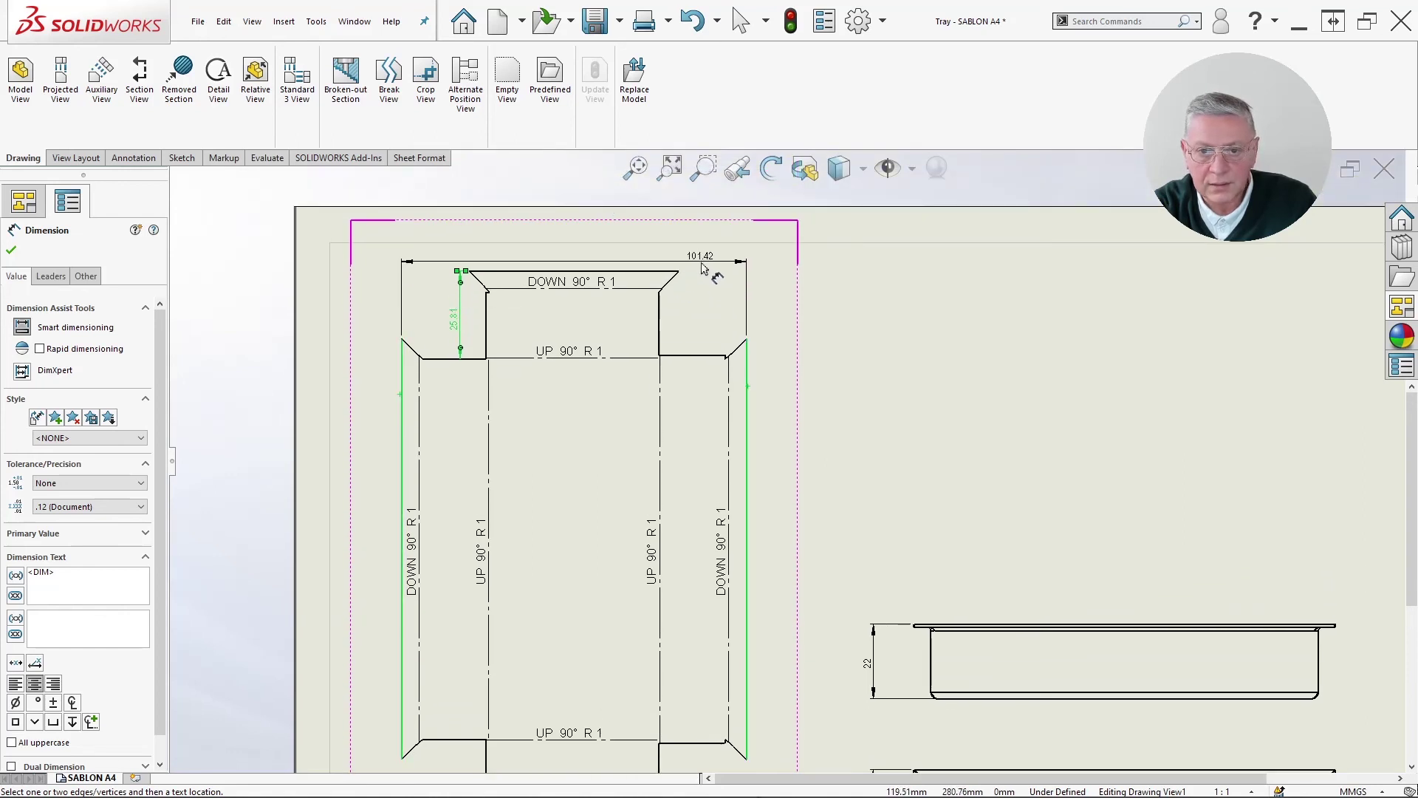
scroll(703, 268, down, 6)
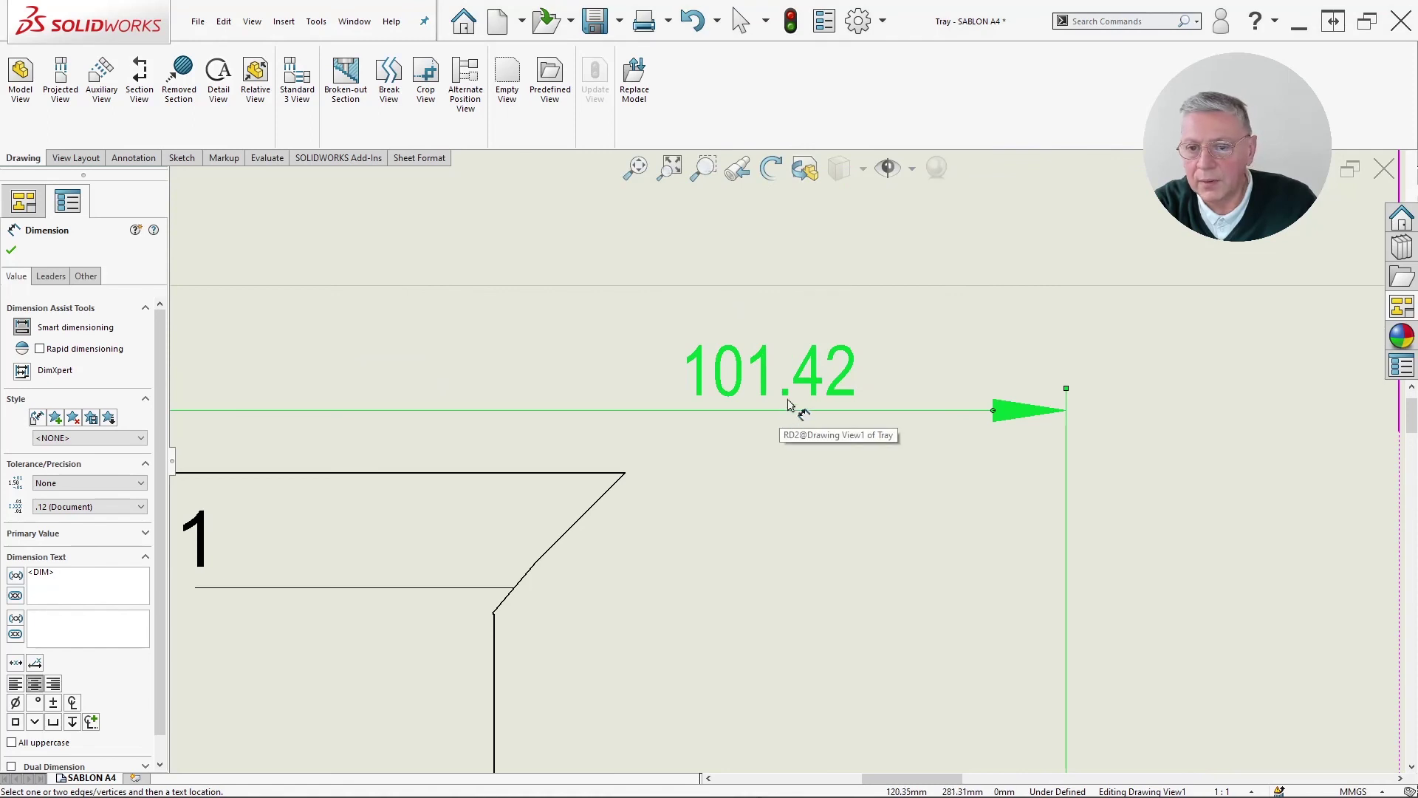
scroll(789, 404, up, 6)
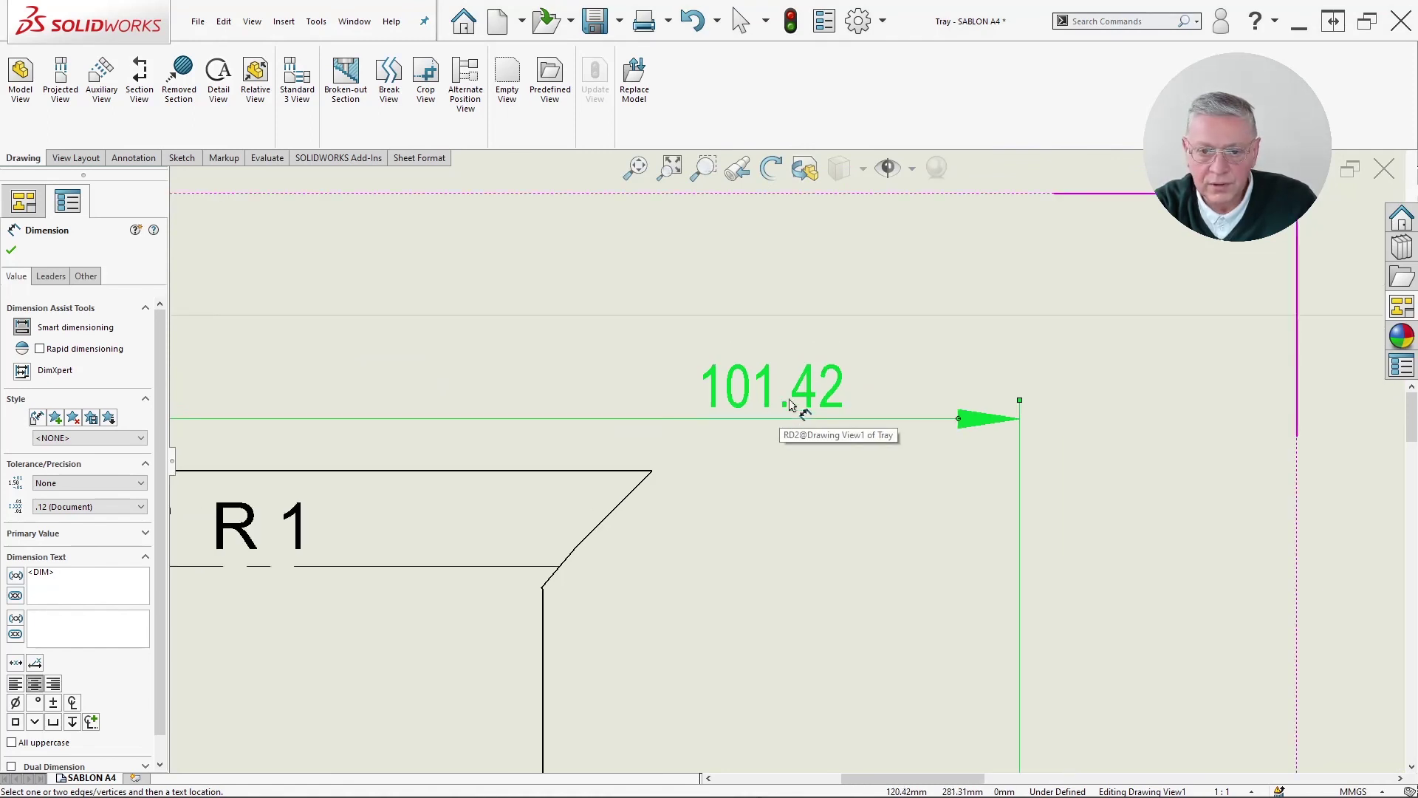
- Dimension the horizontal distance from the right outer edge to the adjacent DOWN bend line in the flat pattern, just above the corner
mouse_move(787, 543)
middle_down()
mouse_move(791, 468)
mouse_move(769, 357)
middle_up()
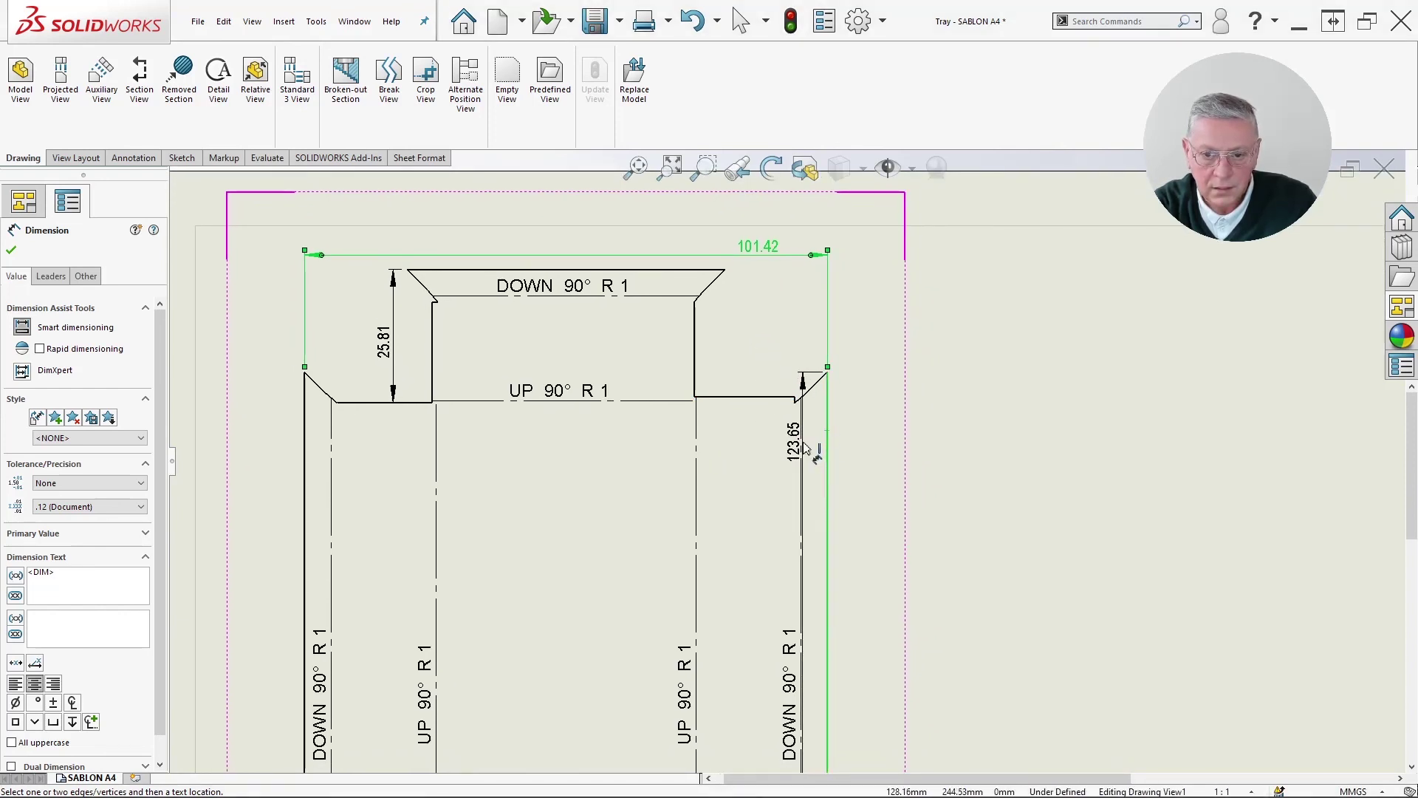
key(Escape)
click(815, 386)
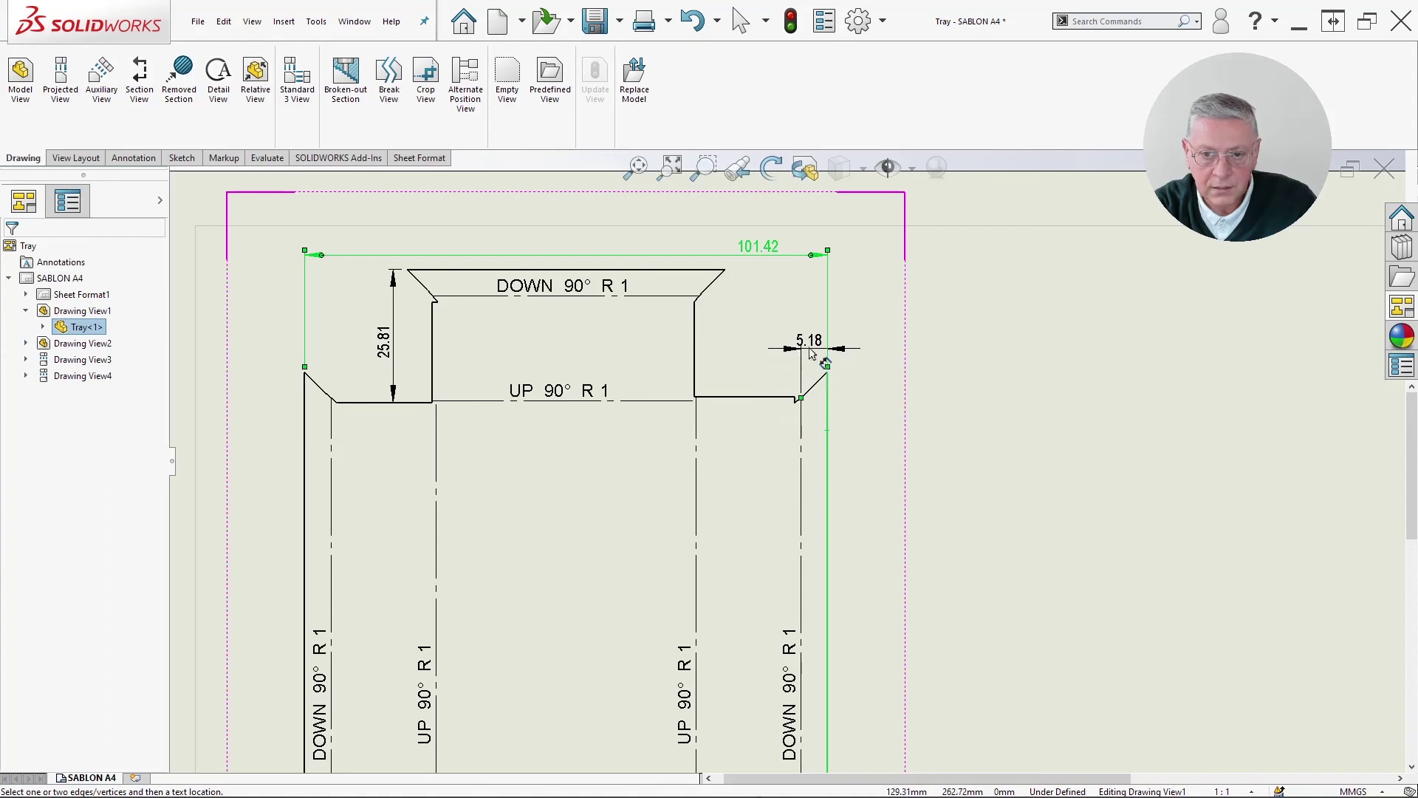
click(816, 353)
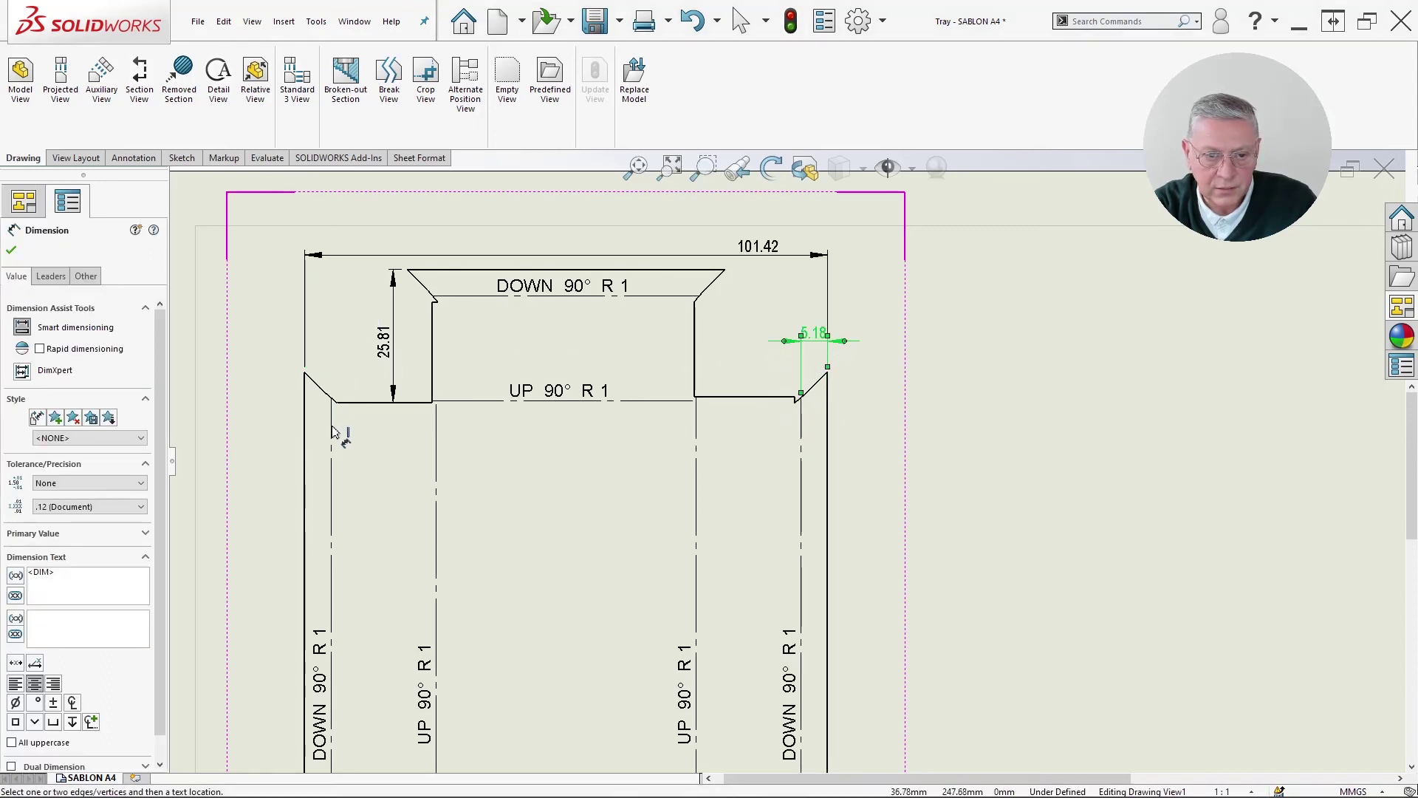
- Add the matching horizontal dimension between the left outer edge and its DOWN bend line, above the flat pattern's upper-left corner
click(323, 391)
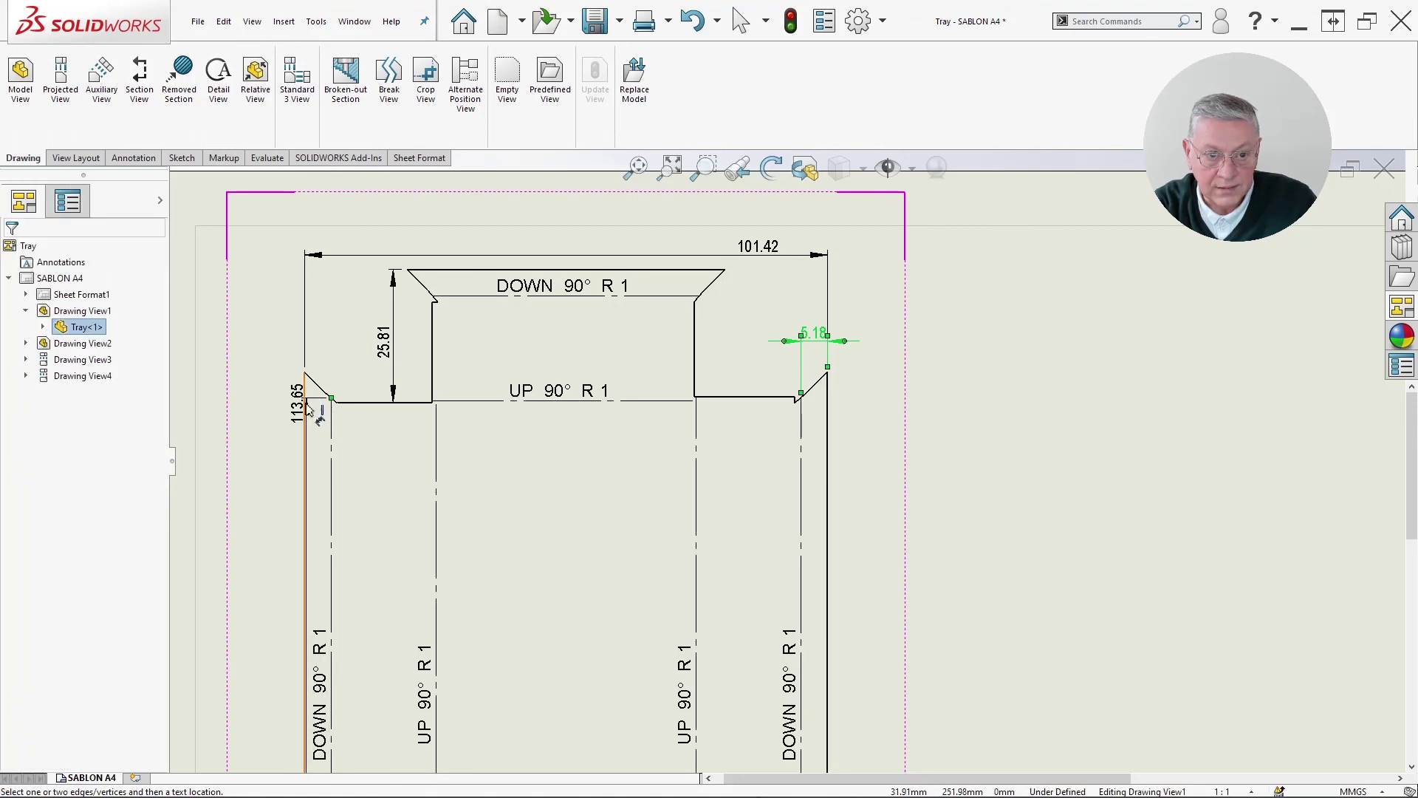
click(322, 353)
scroll(555, 489, up, 3)
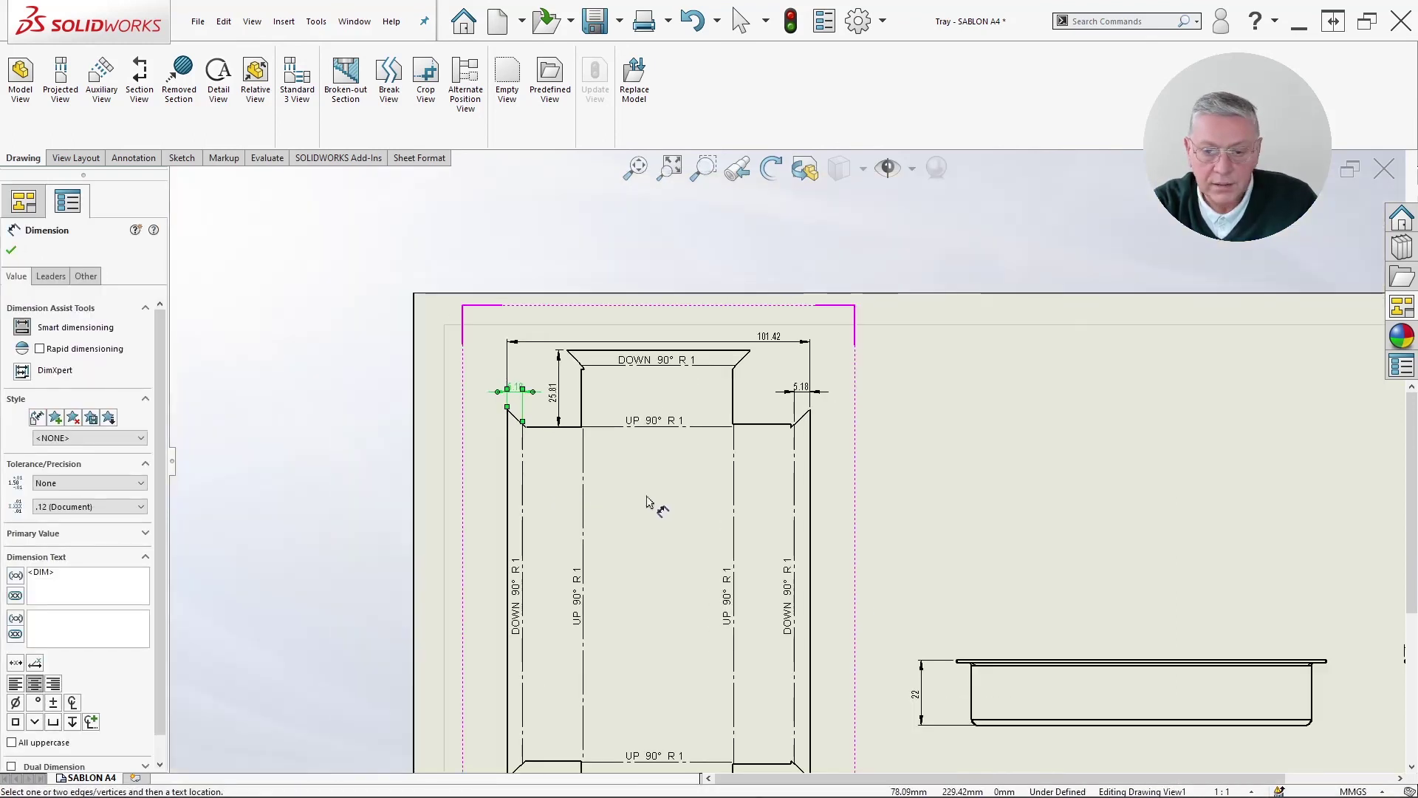
mouse_move(647, 502)
middle_down()
mouse_move(557, 402)
mouse_move(526, 422)
middle_up()
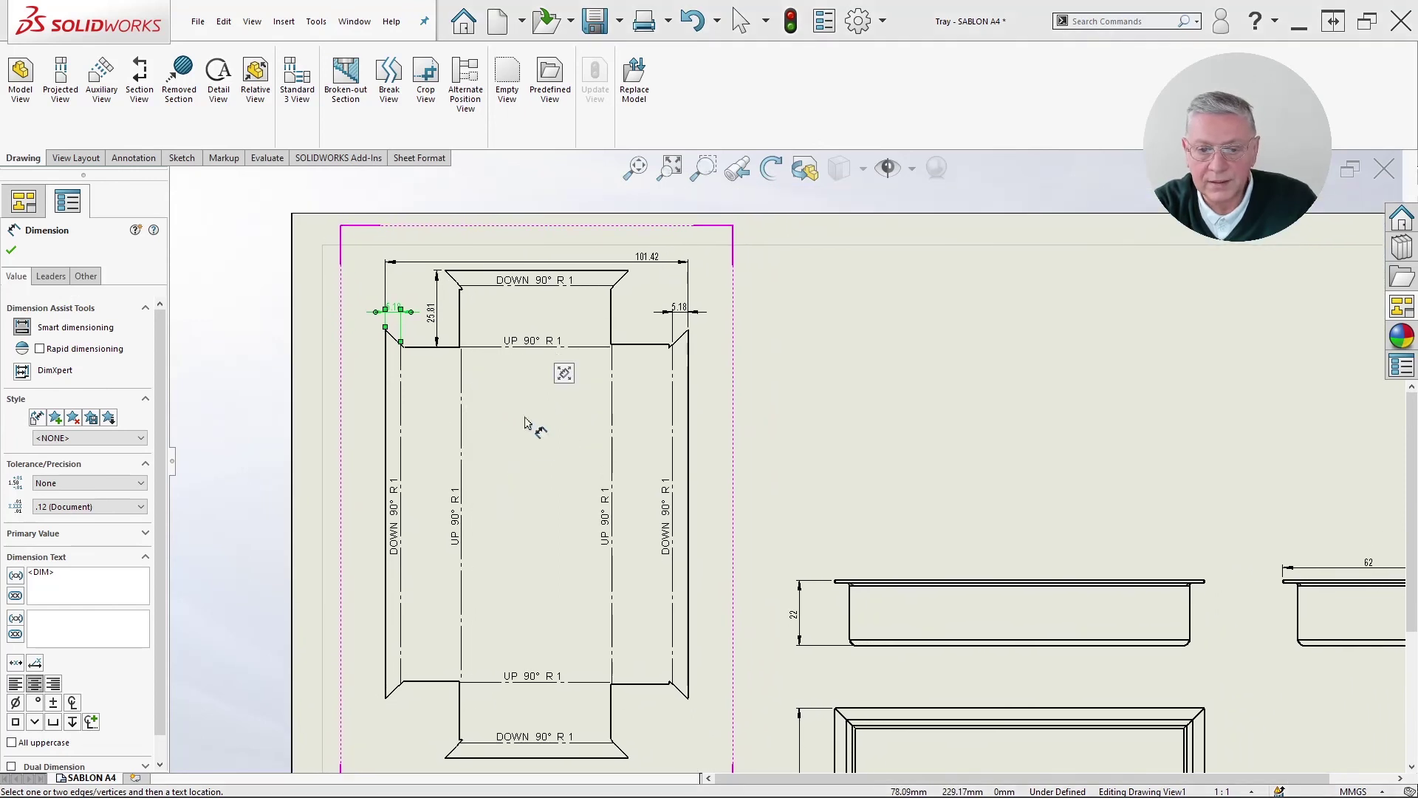
scroll(614, 452, up, 3)
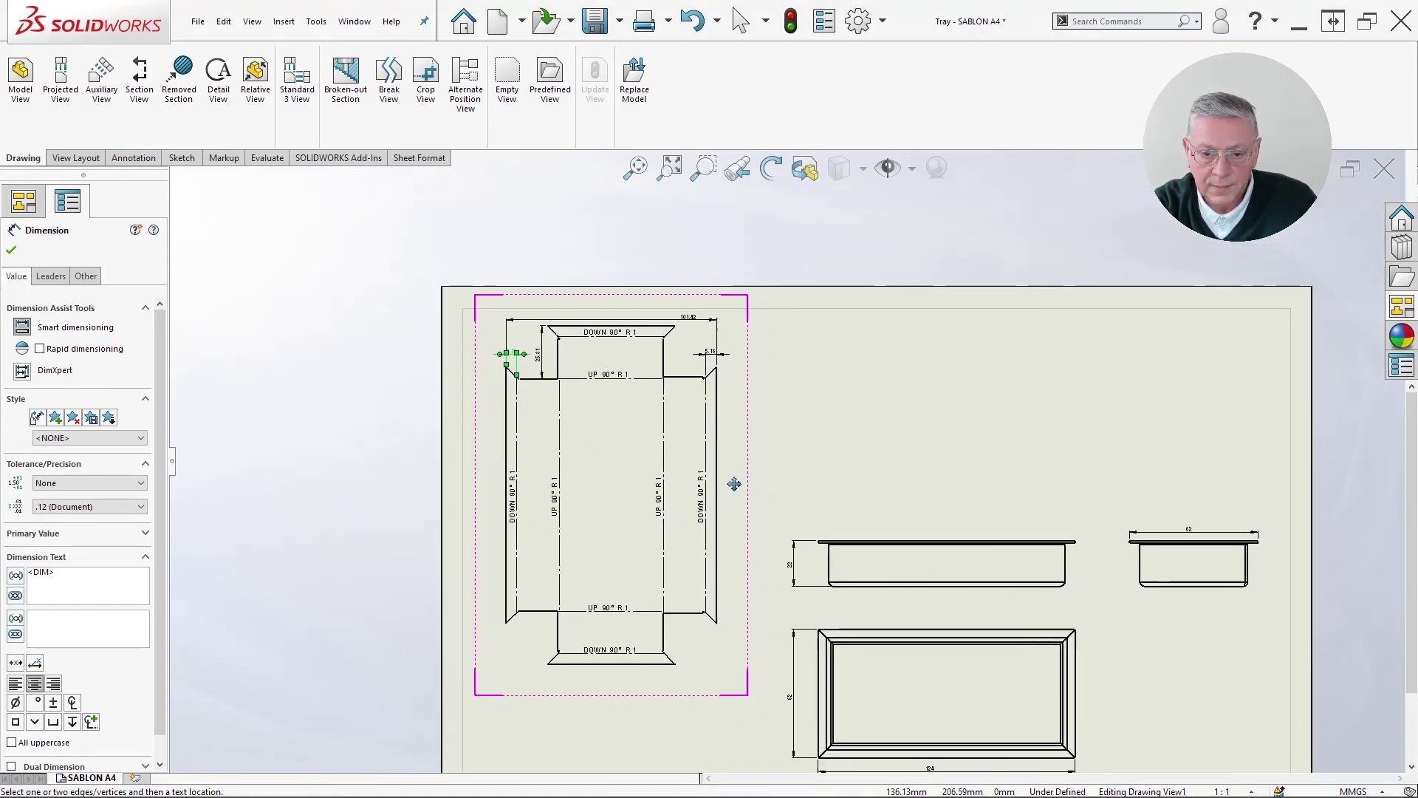
mouse_move(734, 481)
middle_down()
mouse_move(664, 421)
mouse_move(561, 425)
middle_up()
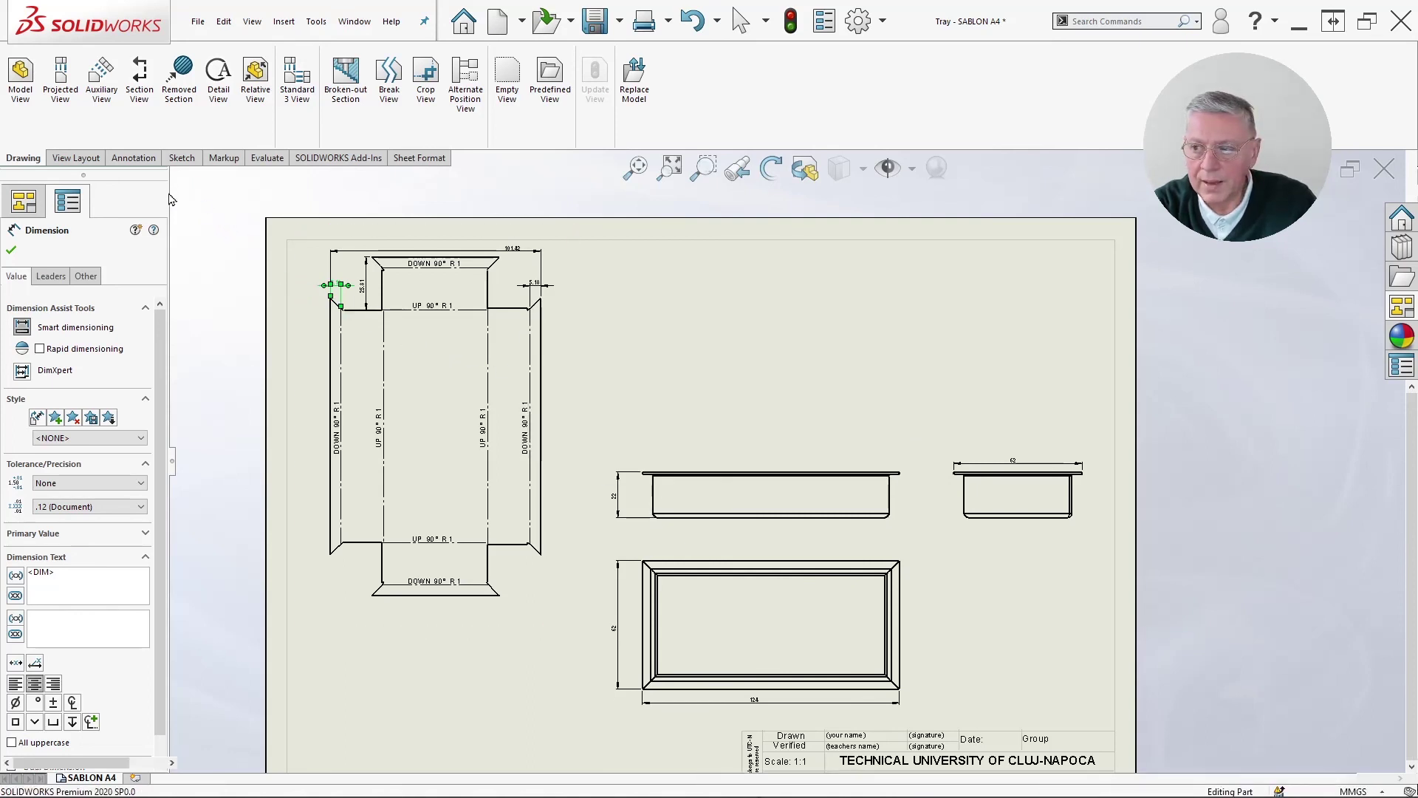
- Switch to the Tray part document and view the whole folded tray at an angle
key(ctrl+Tab)
scroll(727, 428, down, 5)
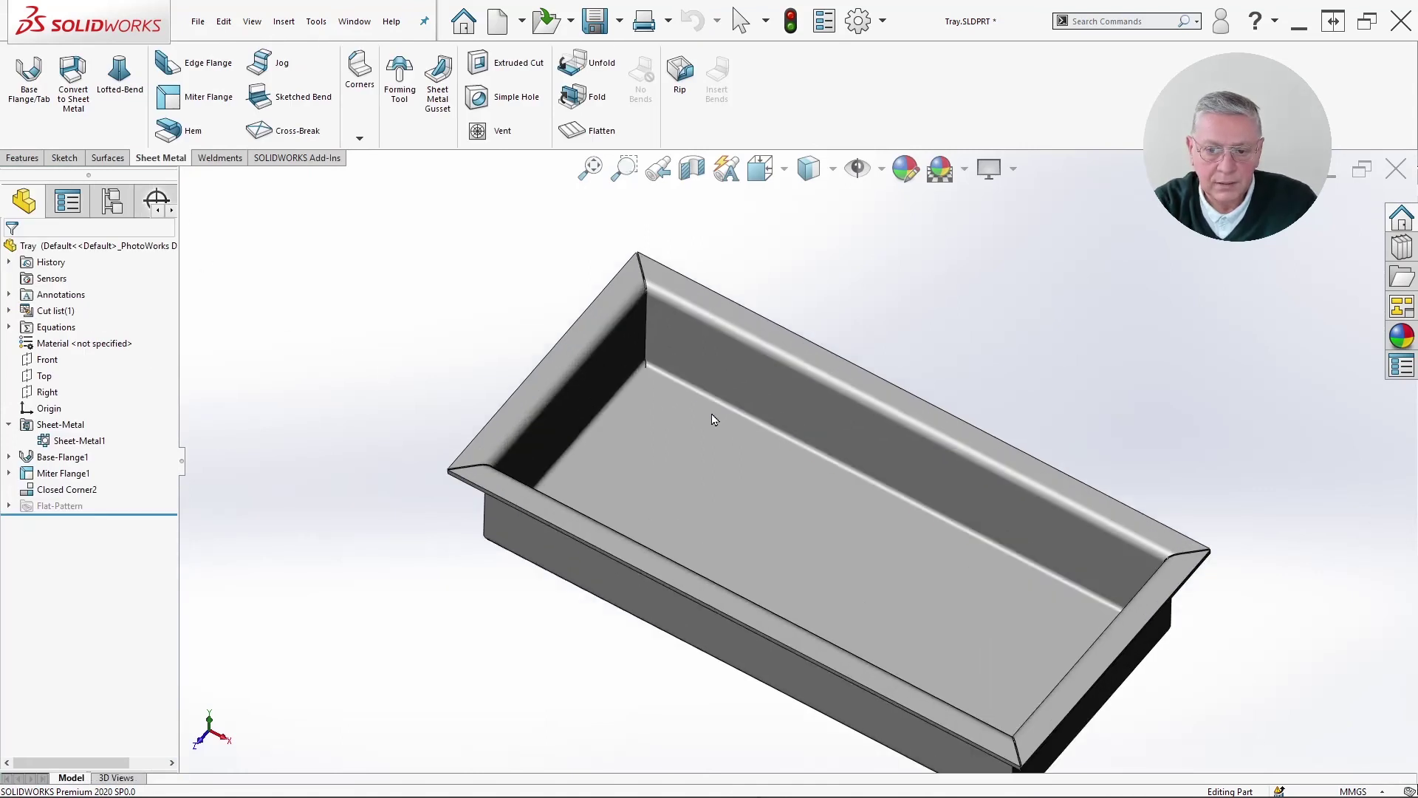
middle_drag(659, 412, 500, 347)
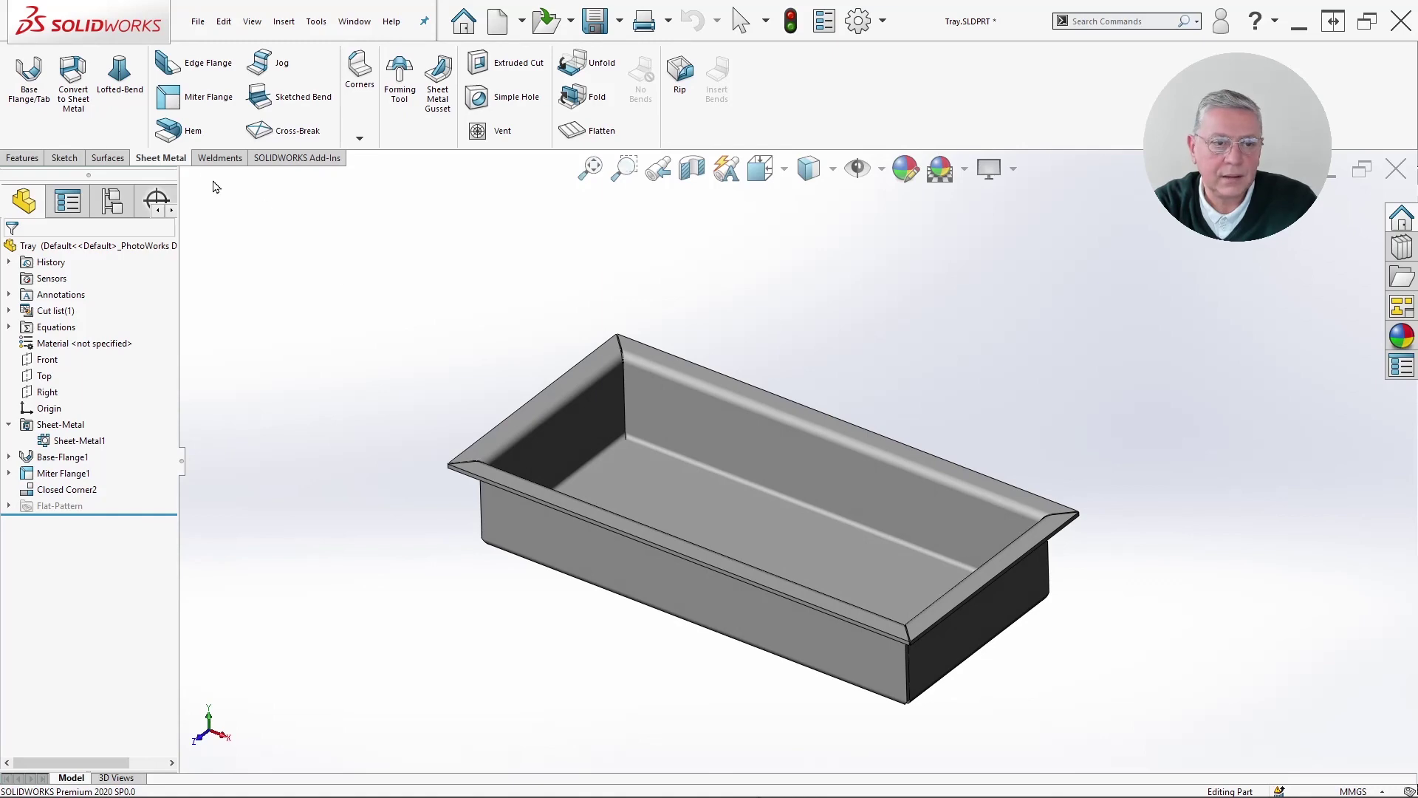